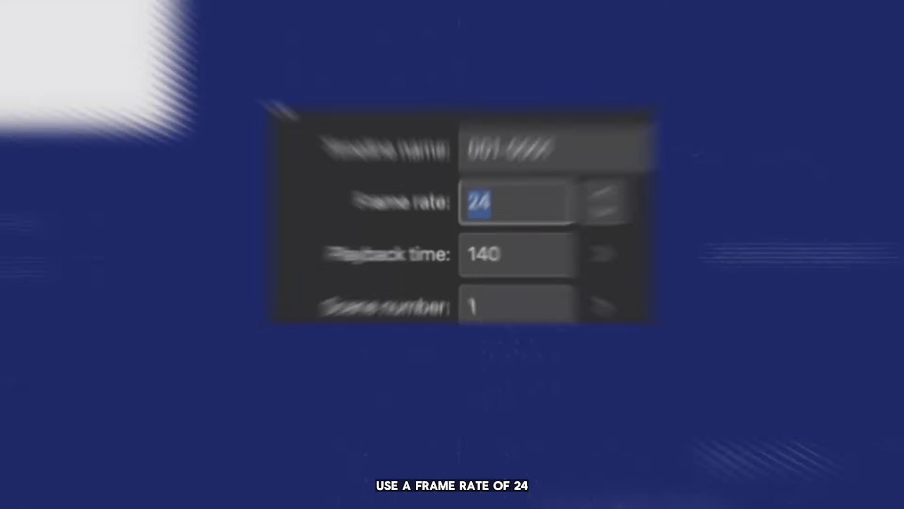
- Create the Animation project with frame rate 24 and files managed using folders in the chosen save location, and open its first page
key("Tab")
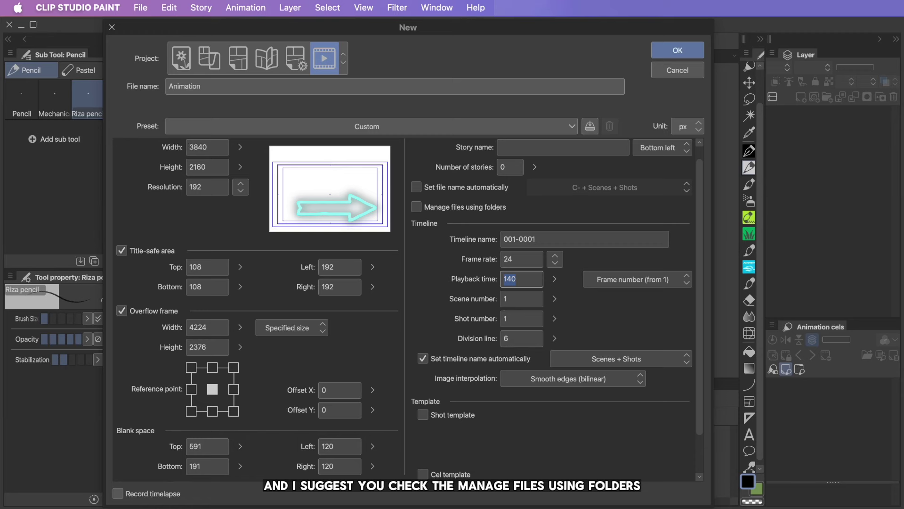
left_click(417, 207)
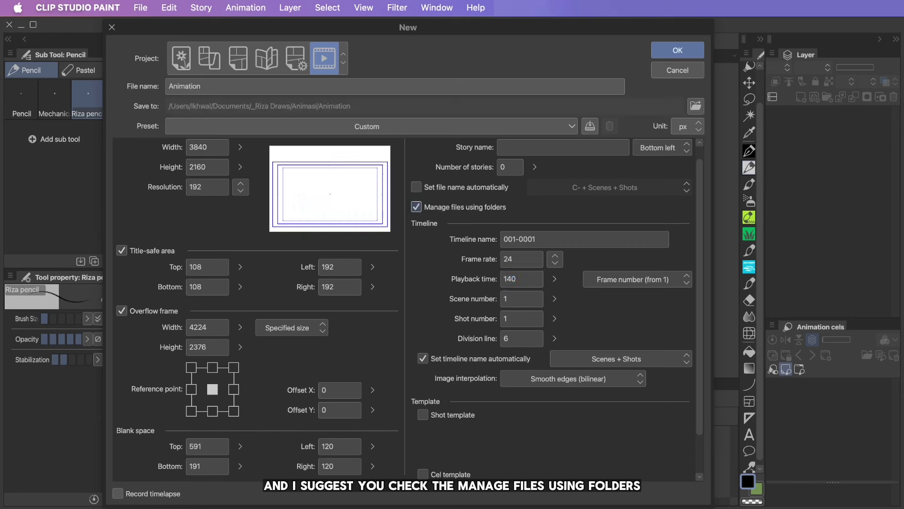
left_click(695, 105)
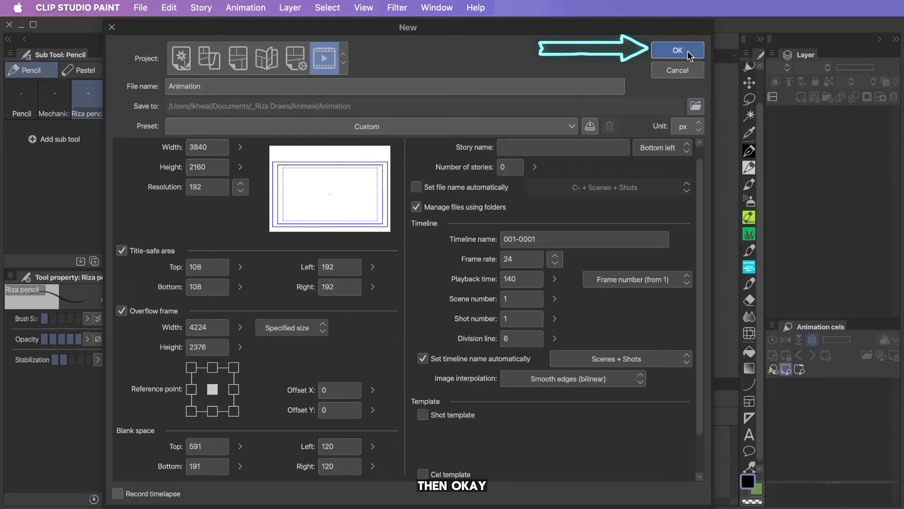
key("Return")
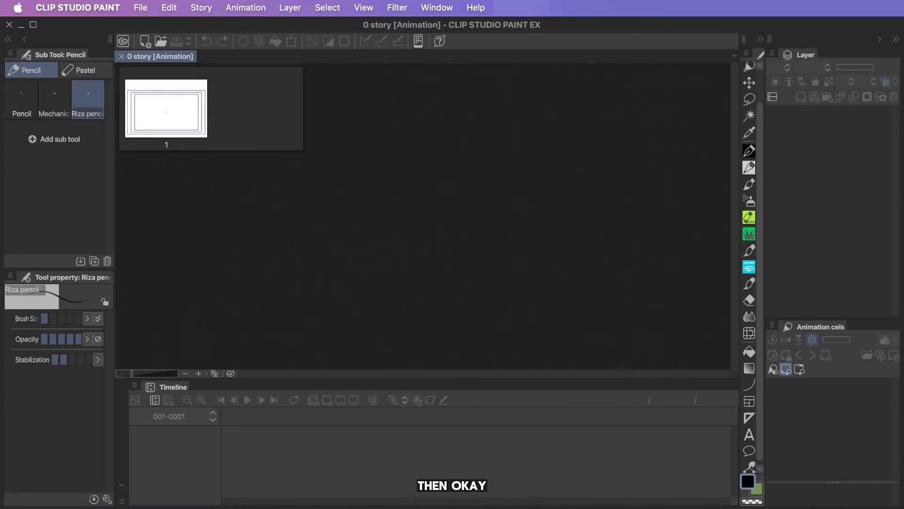
double_click(171, 123)
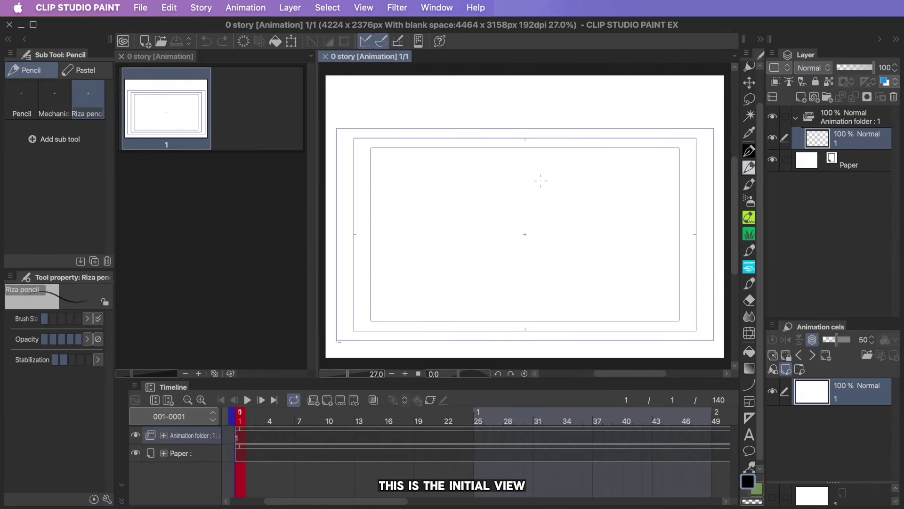
- Add two new blank pages to the animation project after page 1
right_click(255, 130)
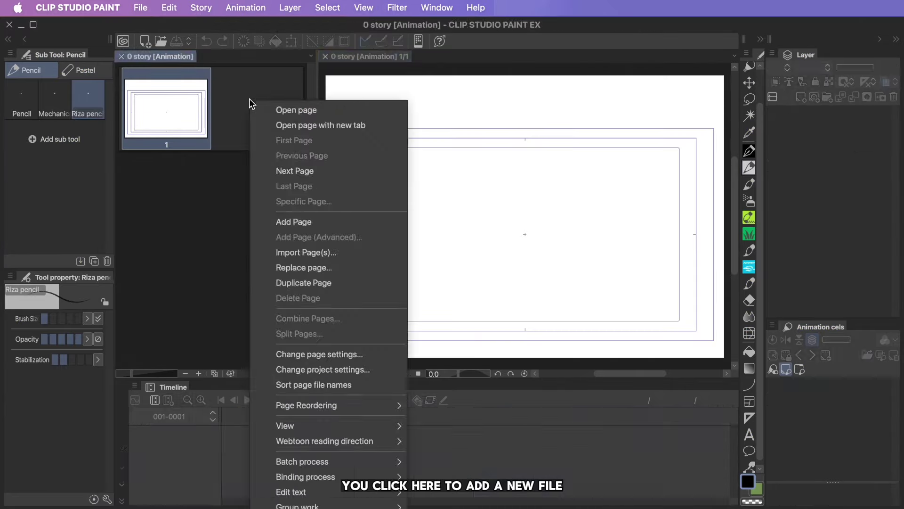
left_click(242, 255)
right_click(299, 238)
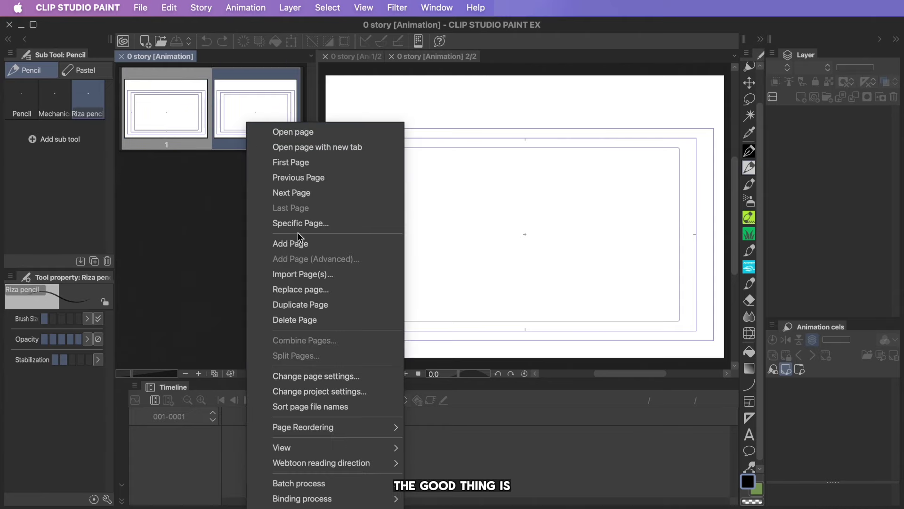
left_click(300, 241)
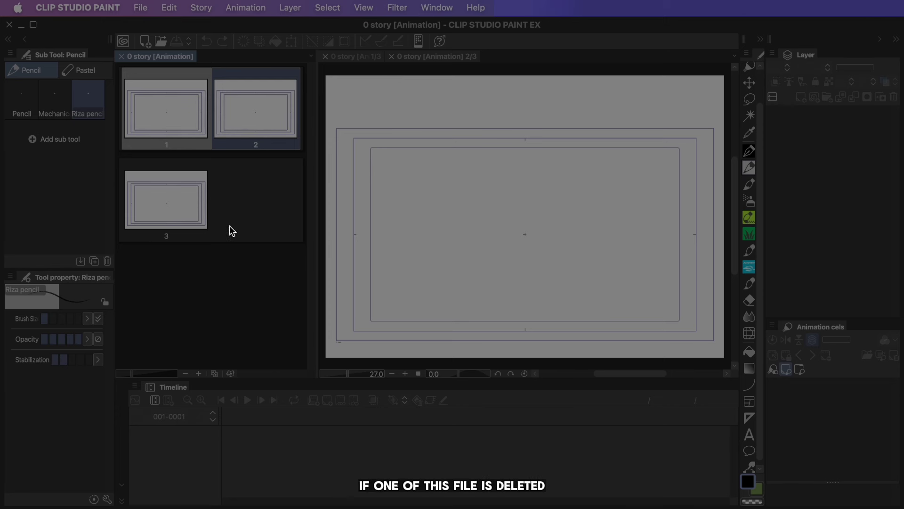
- Delete page 2 from the animation project and accept the permanent removal
right_click(256, 130)
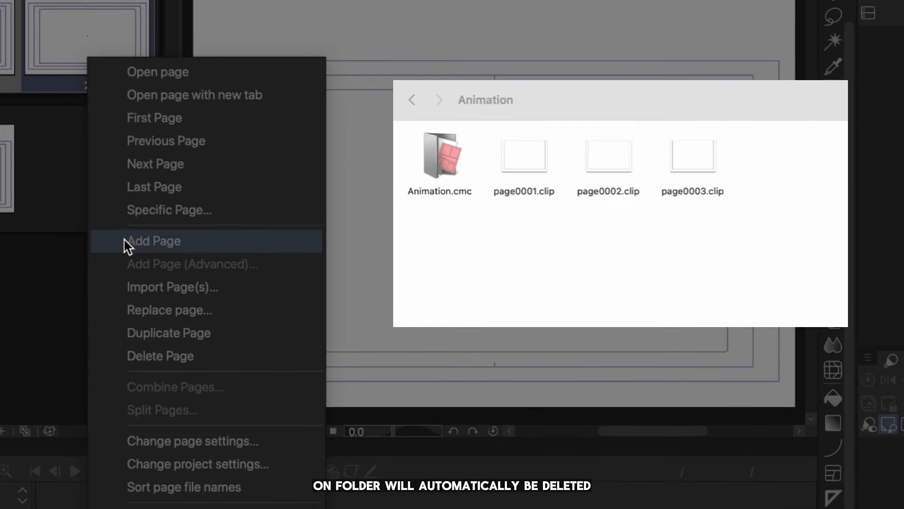
left_click(155, 357)
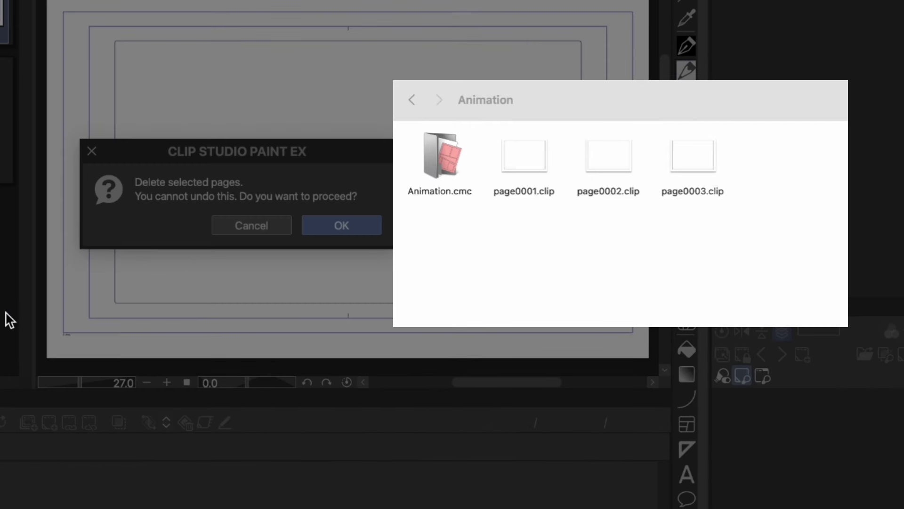
left_click(354, 228)
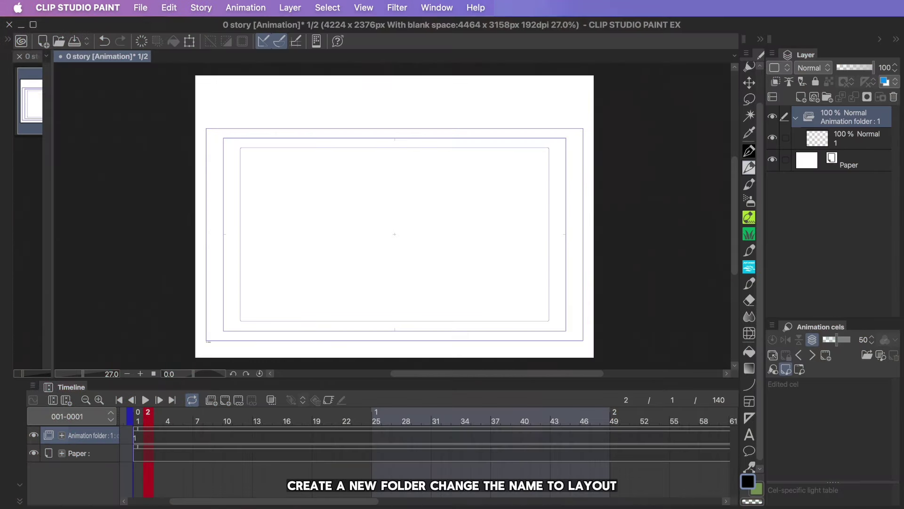
- Create a new layer folder above the animation folder and name it LAYOUT
left_click(827, 97)
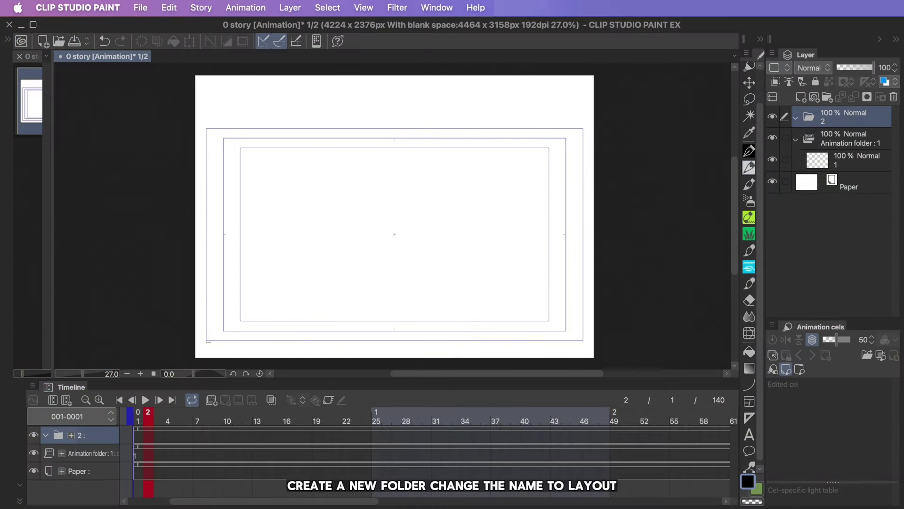
double_click(847, 117)
key("Return")
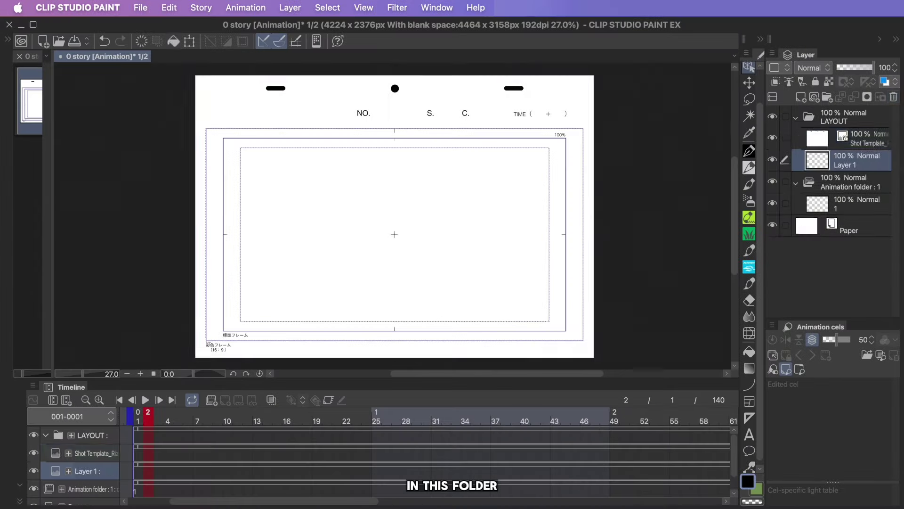
- Delete the empty Layer 1 from the LAYOUT folder, and set the LAYOUT folder as a locked draft layer
left_click(893, 97)
left_click(843, 117)
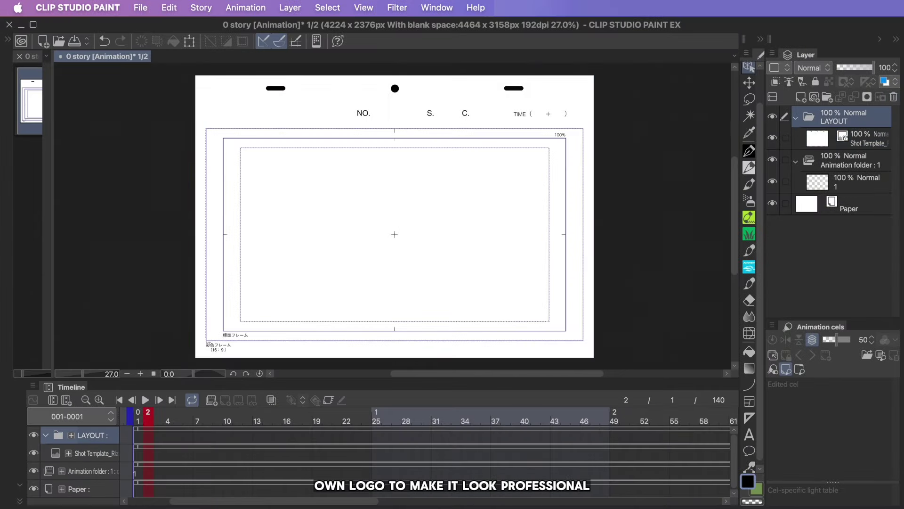
left_click(864, 138)
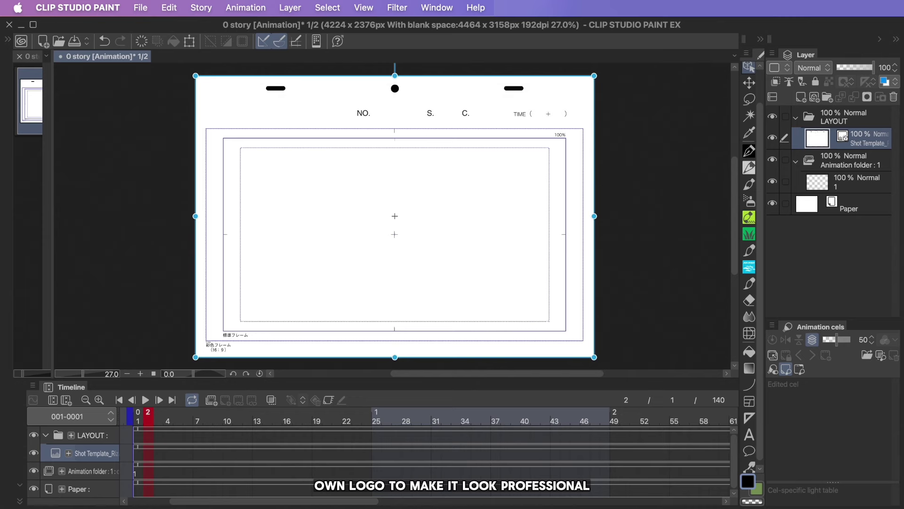
left_click(843, 117)
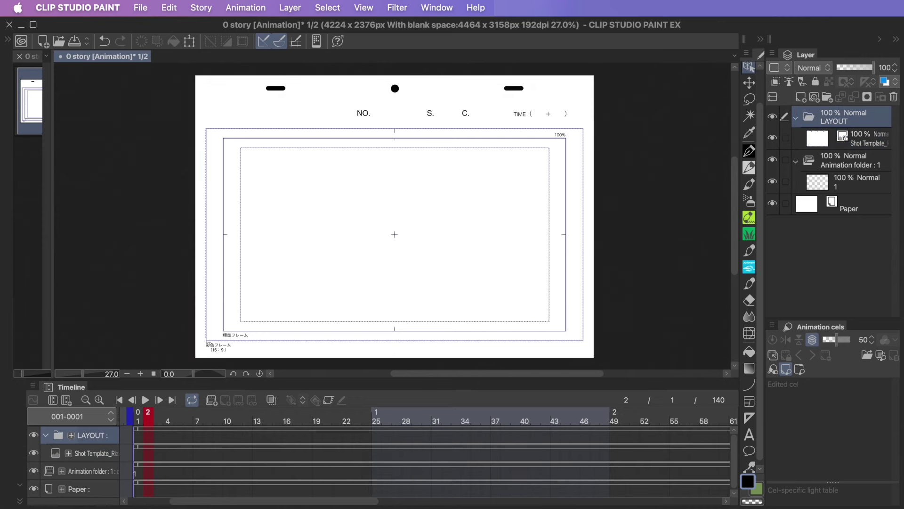
left_click(802, 82)
left_click(816, 82)
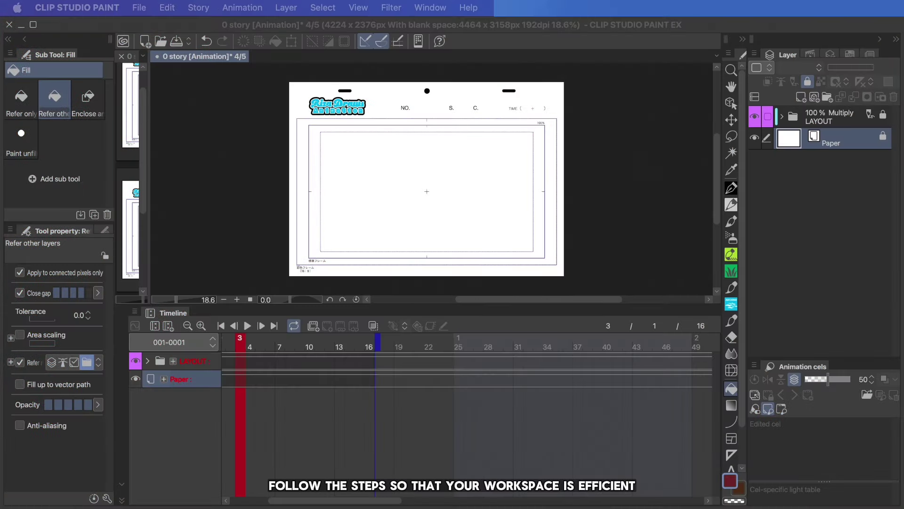
- Look through the Auto Action and Color Set palettes docked beside the Layer palette
left_click(810, 56)
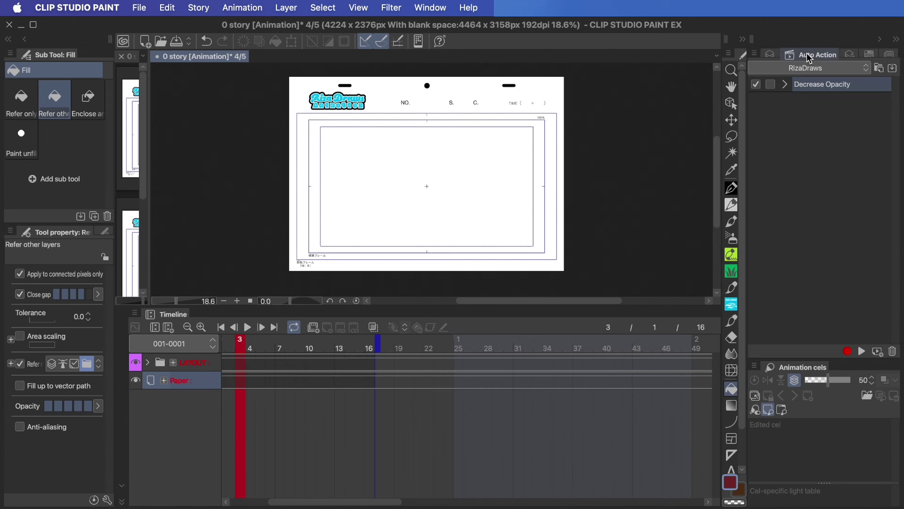
left_click(850, 55)
left_click(871, 55)
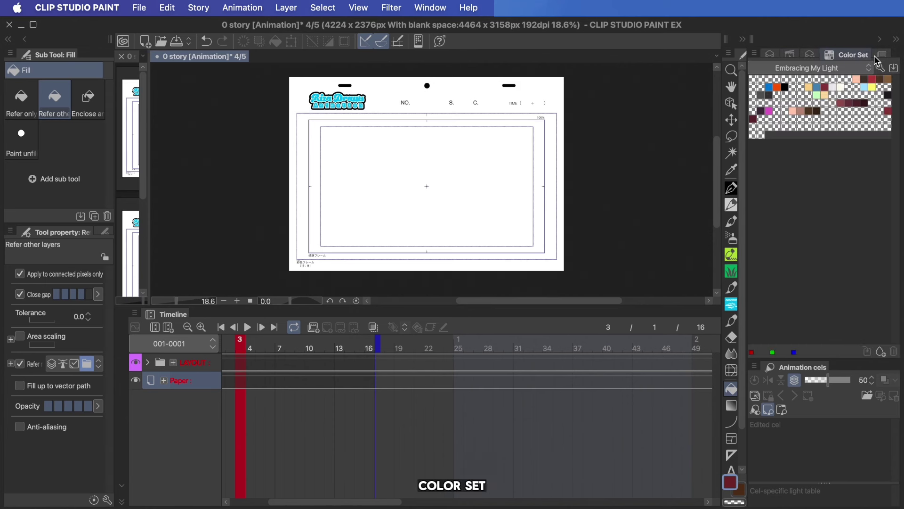
- Detach the Navigator palette, shrink it, and place it over the upper right corner of the canvas area
left_click(884, 56)
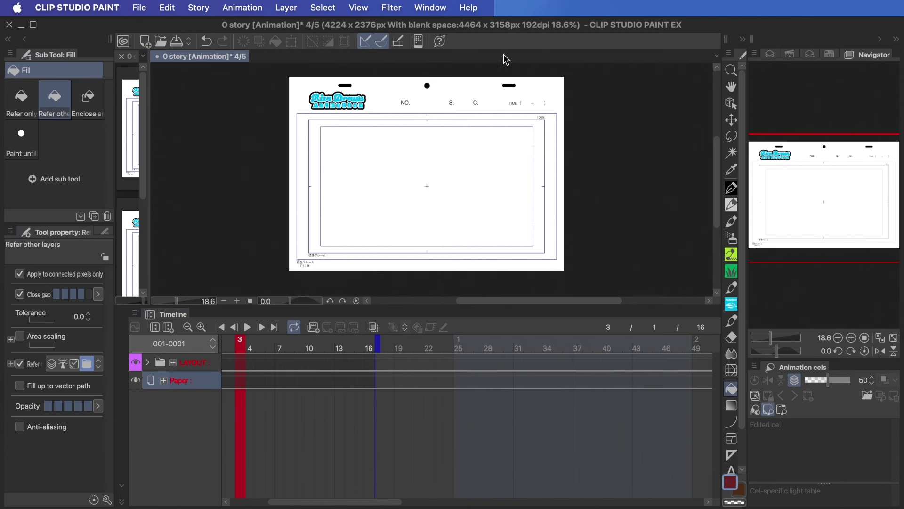
left_click(430, 8)
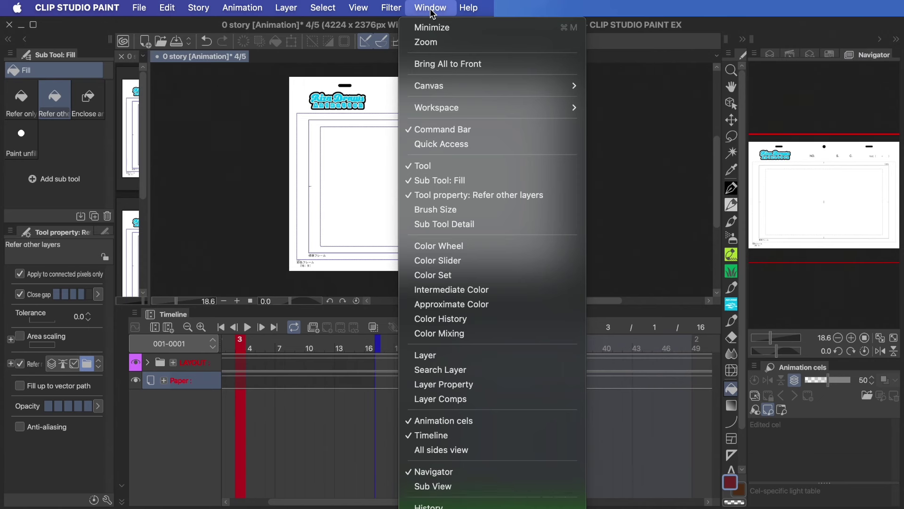
left_click_drag(874, 54, 649, 92)
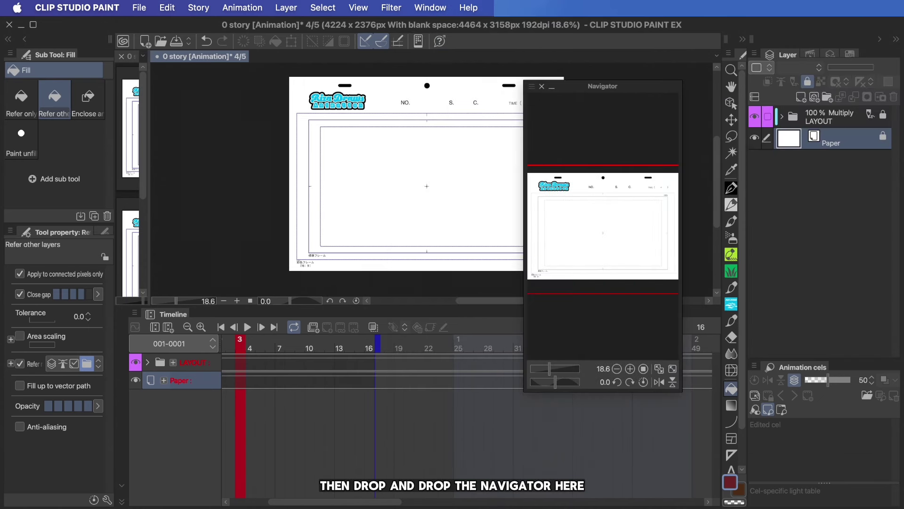
left_click_drag(633, 388, 632, 218)
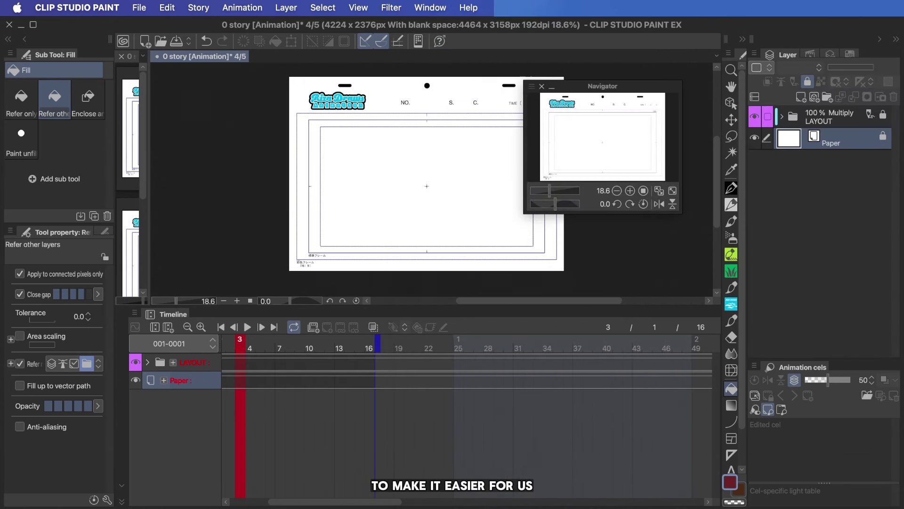
mouse_move(623, 91)
left_mouse_down()
mouse_move(666, 59)
mouse_move(665, 90)
left_mouse_up()
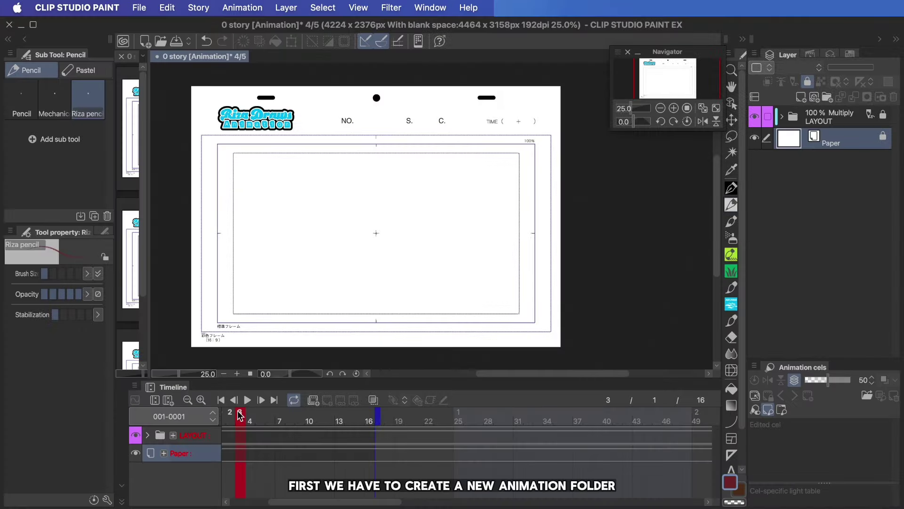
- Create a new animation folder above the Paper layer and name it A
left_click(314, 400)
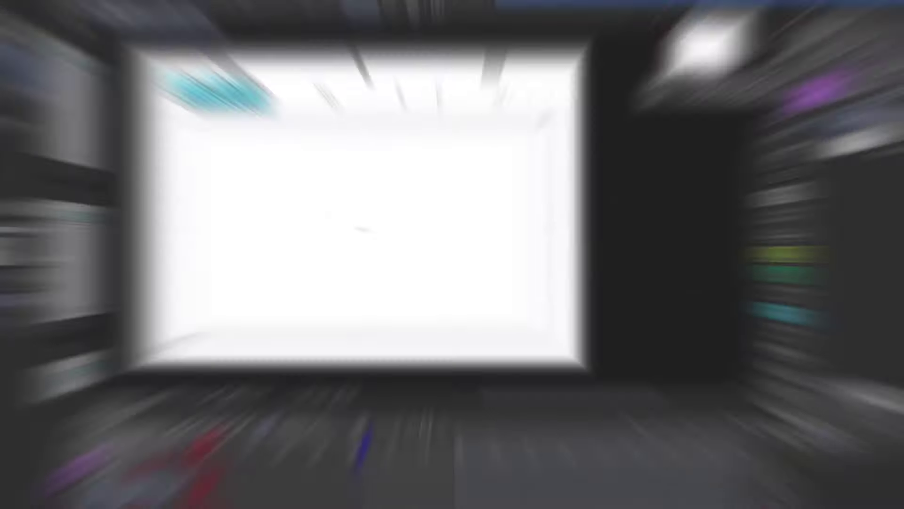
double_click(825, 139)
type("A")
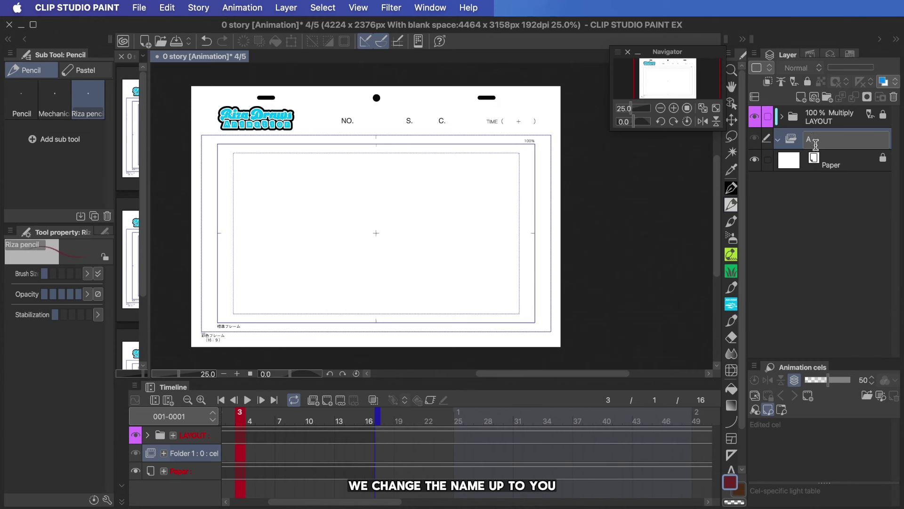
key("Return")
- Add a new animation cel to folder A at frame 1 and draw a round face with two oval eyes on it
scroll(283, 448, "left", 2)
left_click(275, 418)
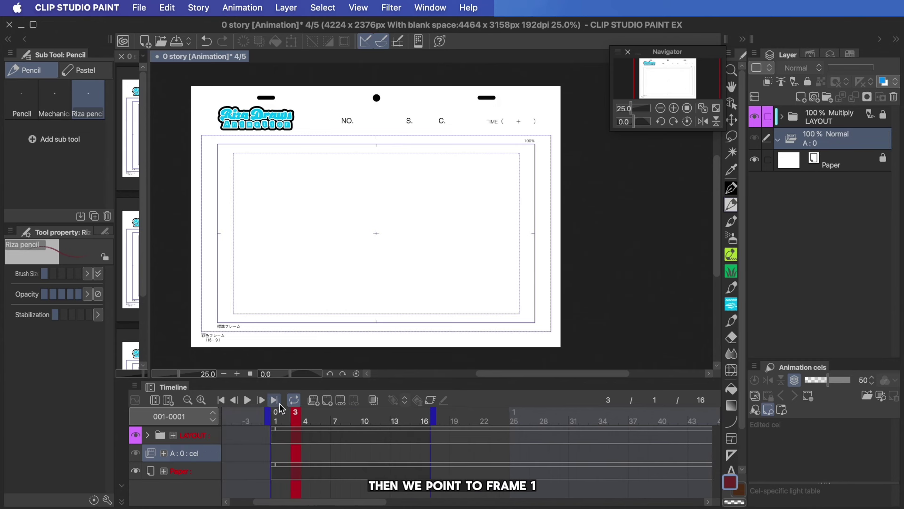
left_click(328, 401)
mouse_move(328, 197)
left_mouse_down()
mouse_move(372, 221)
mouse_move(470, 213)
left_mouse_up()
key("Delete")
left_click_drag(358, 183, 353, 221)
left_click_drag(376, 198, 380, 217)
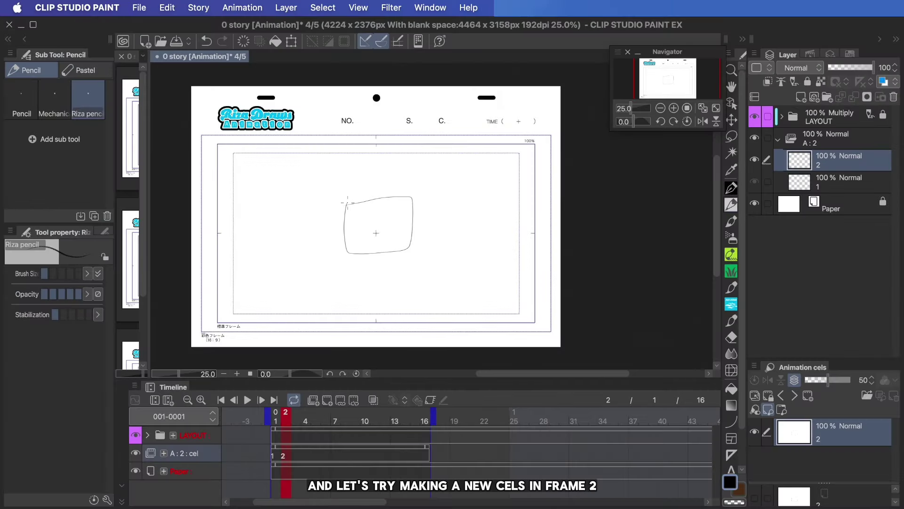
- Shorten the playback range to end at frame 4 and play the animation through it
left_click_drag(433, 415, 315, 415)
left_click(247, 400)
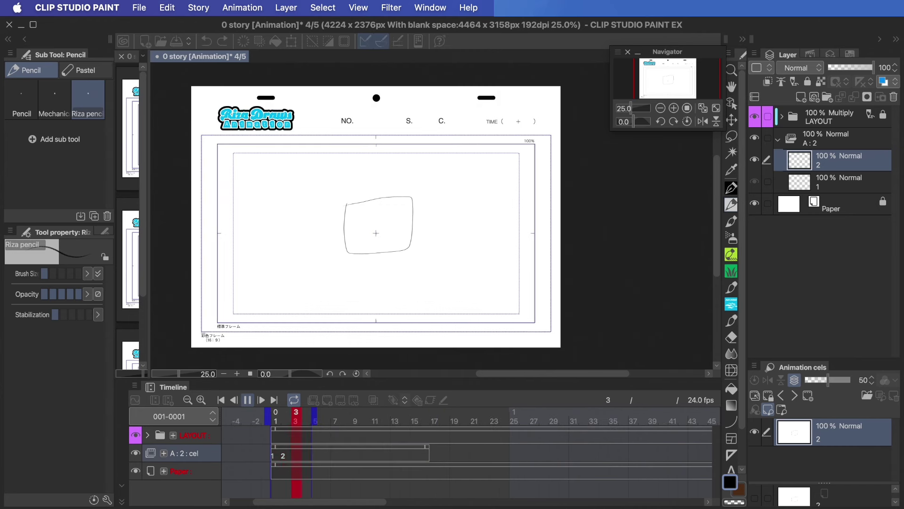
left_click(247, 400)
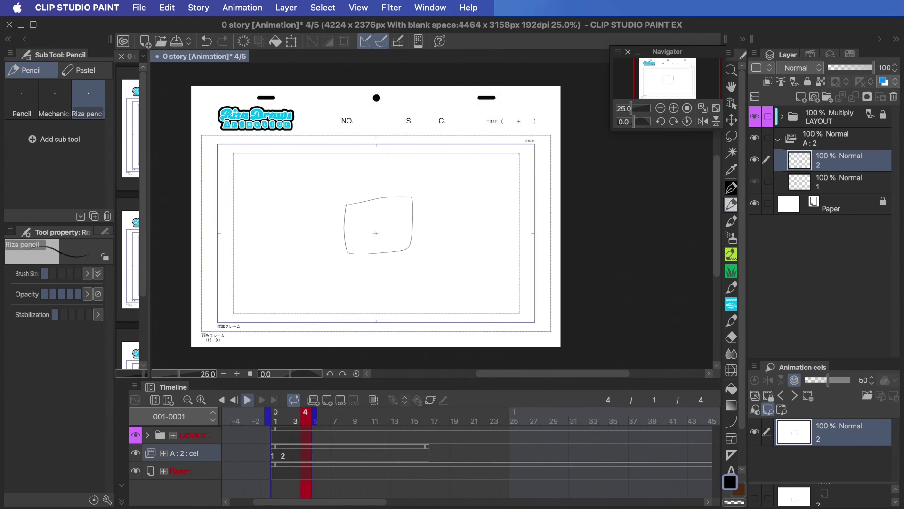
- Extend the playback range to frame 12 and move cel 2 of folder A to frame 6
left_click_drag(315, 414, 394, 415)
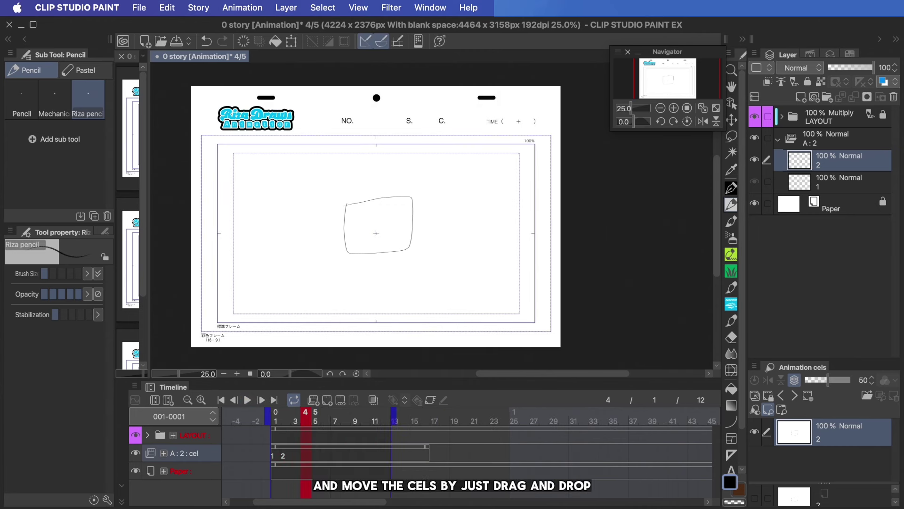
left_click(286, 456)
left_click_drag(285, 455, 325, 456)
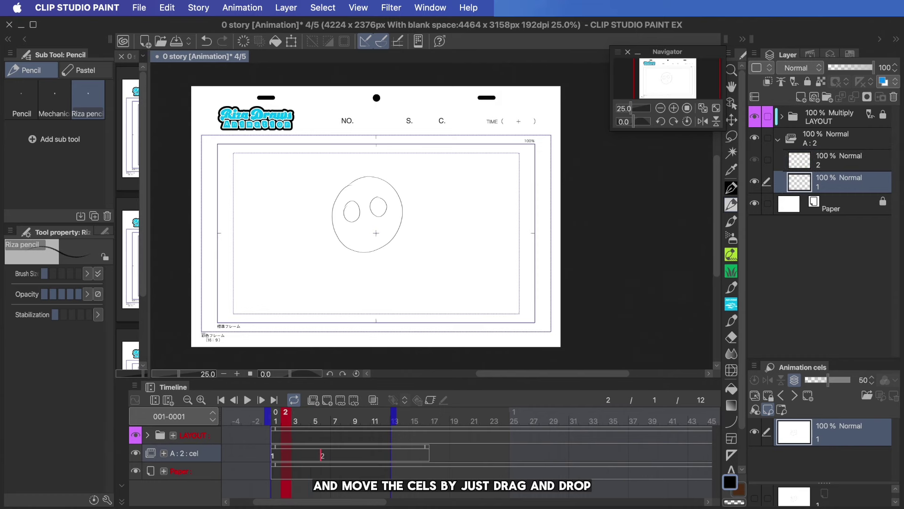
- Lengthen the clip of animation folder A on the timeline past frame 21
key("Return")
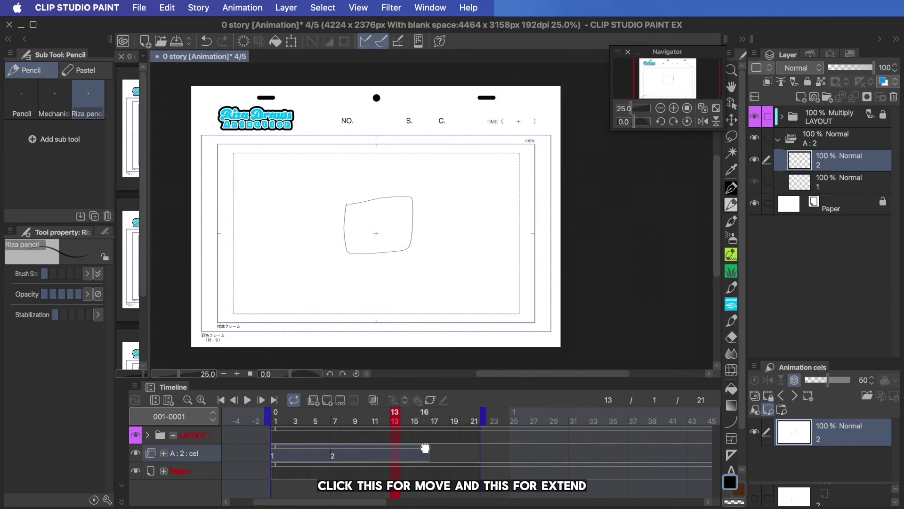
left_click_drag(426, 448, 646, 452)
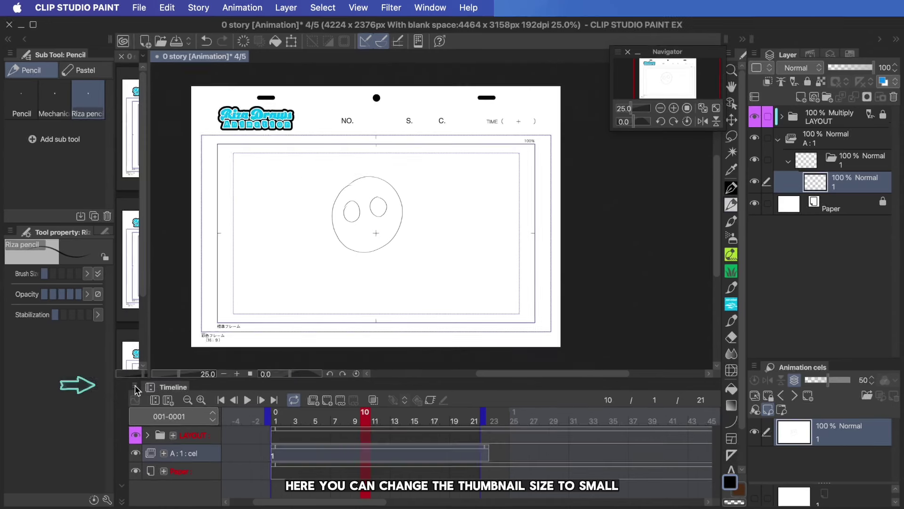
- Try different thumbnail sizes for the timeline tracks and restore the display without thumbnails
left_click(134, 385)
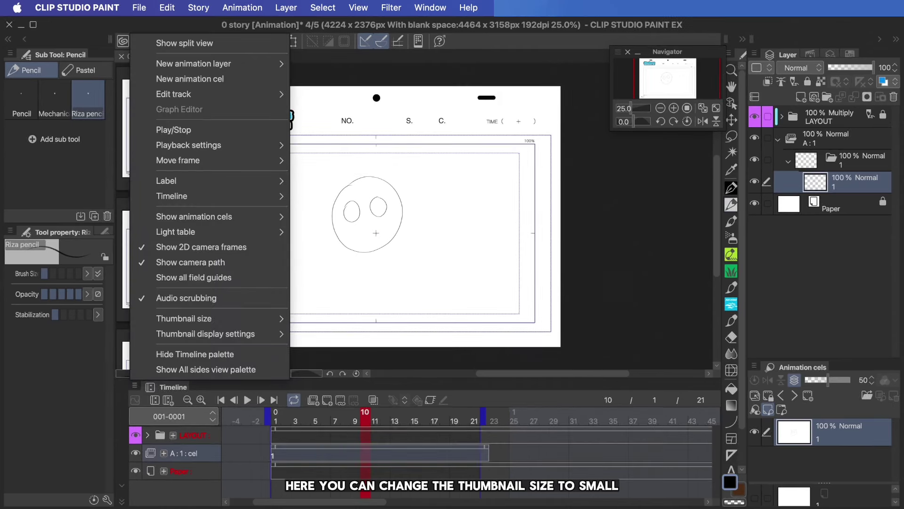
mouse_move(188, 318)
left_click(329, 336)
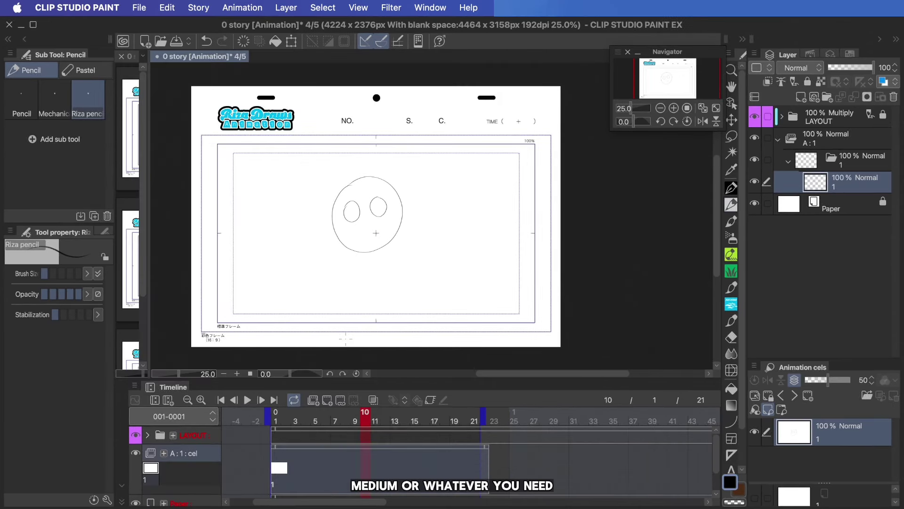
left_click(135, 385)
left_click(329, 366)
left_click(135, 386)
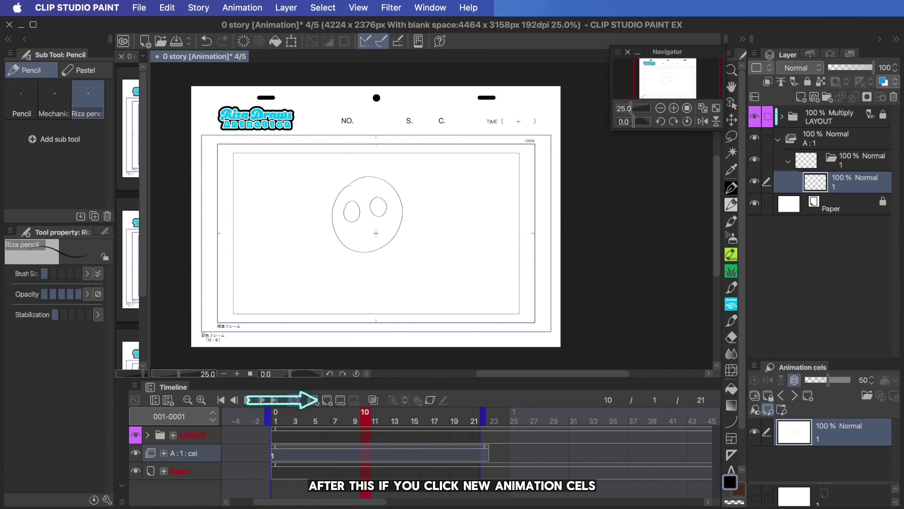
- Add a new animation cel at frame 10 of folder A and draw an open hand with its forearm on cel 2
left_click(328, 400)
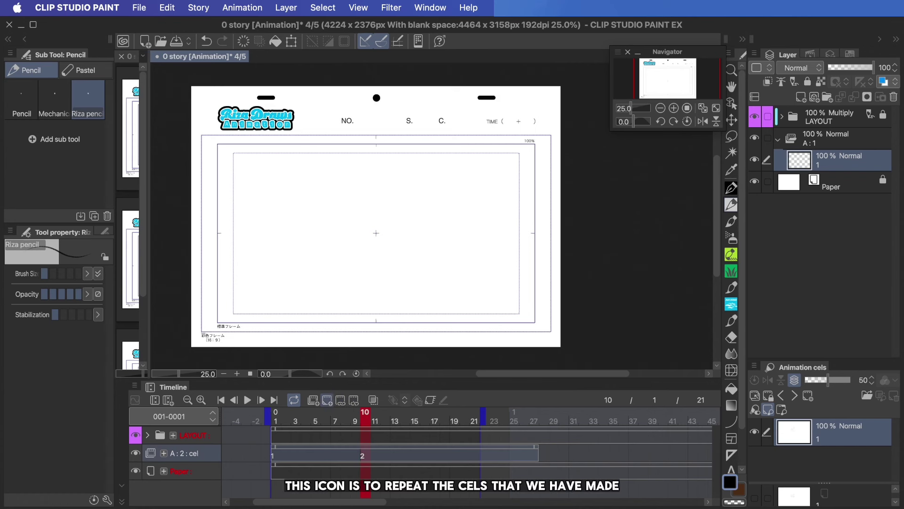
mouse_move(364, 230)
left_mouse_down()
mouse_move(373, 178)
mouse_move(400, 212)
mouse_move(410, 277)
left_mouse_up()
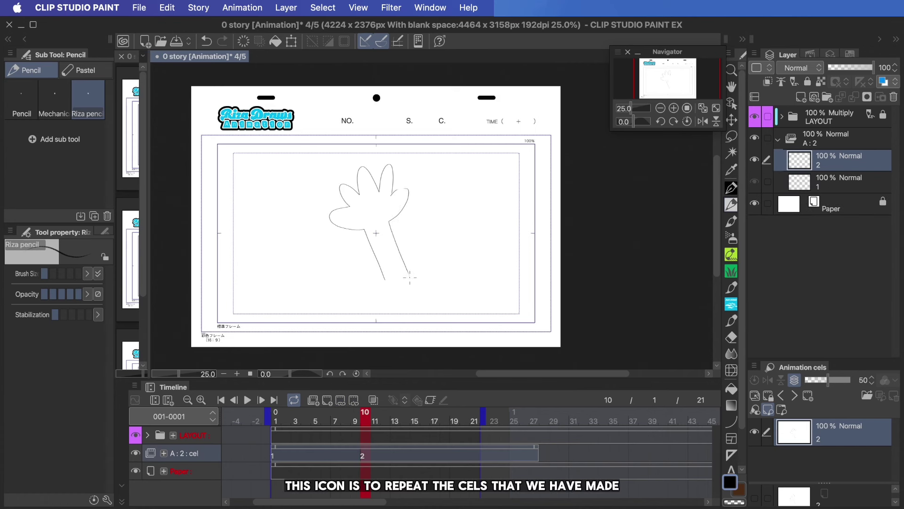
- Assign existing cel 1 at frame 12 and cel 2 at frame 16 of folder A, and play the animation
left_click(341, 400)
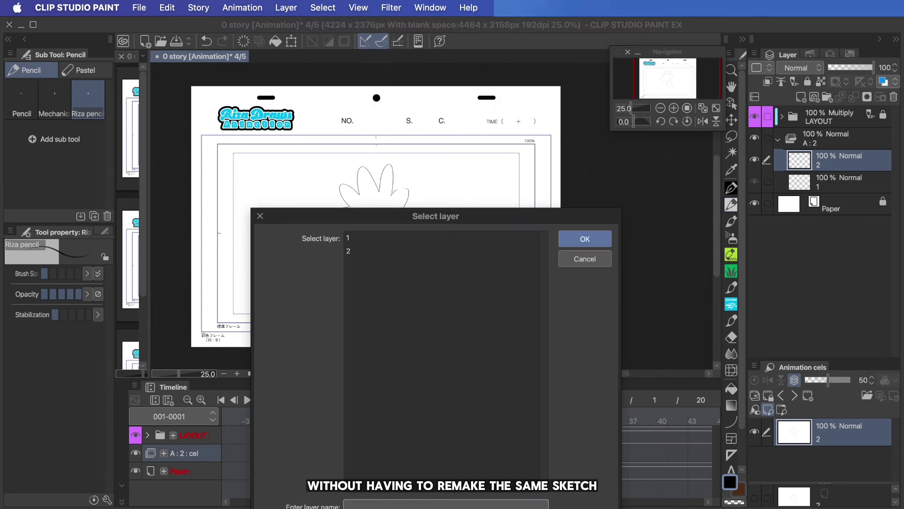
left_click(348, 238)
left_click(584, 239)
left_click(425, 455)
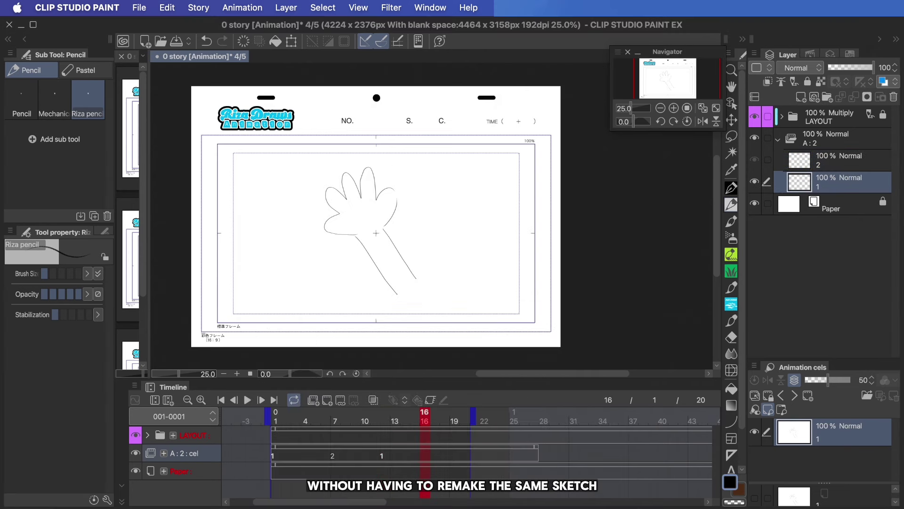
left_click(341, 400)
left_click(349, 248)
left_click(584, 239)
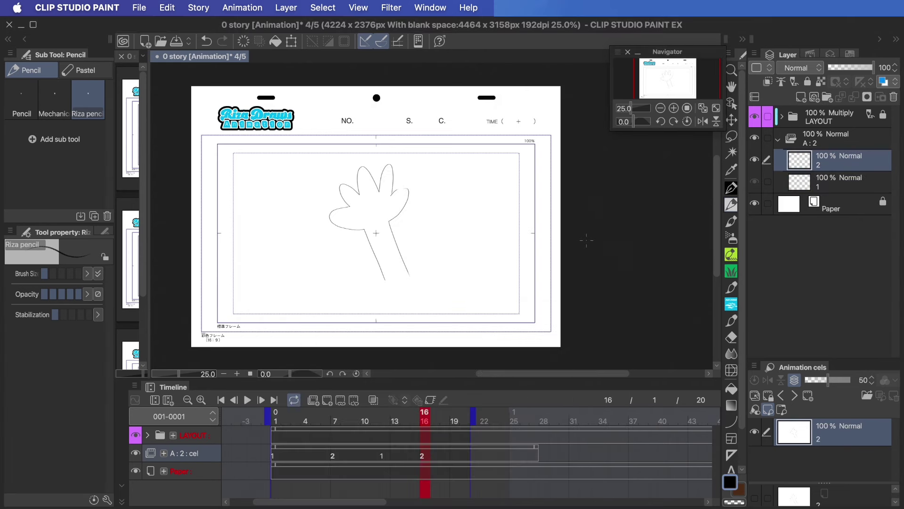
key("Return")
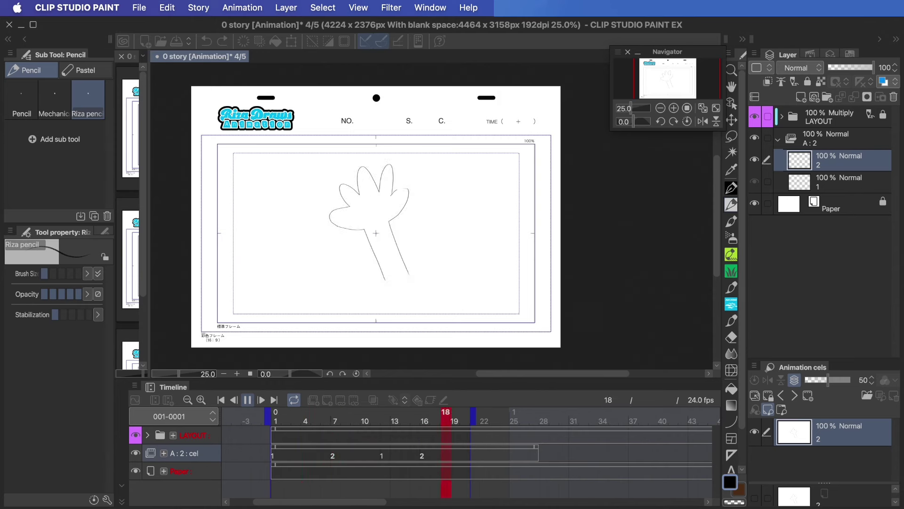
key("Return")
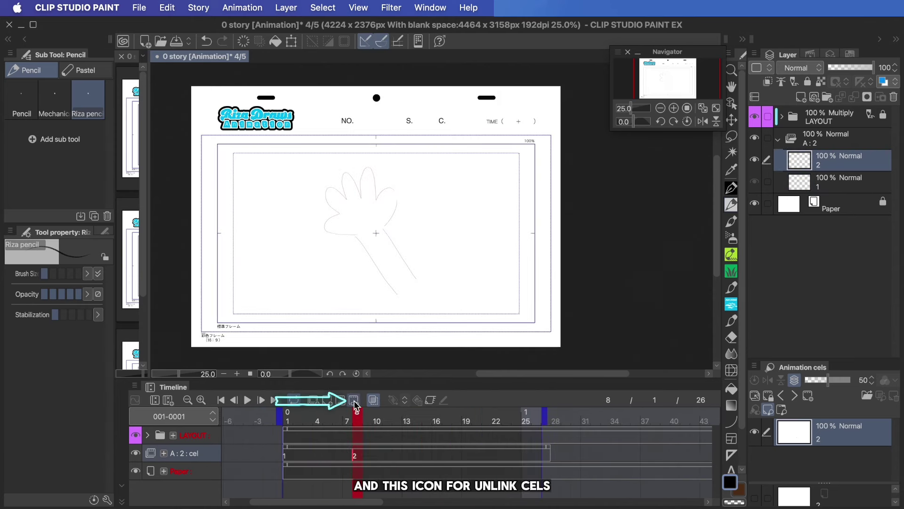
- Unlink cel 2 of folder A at frame 8 of the timeline
left_click(354, 402)
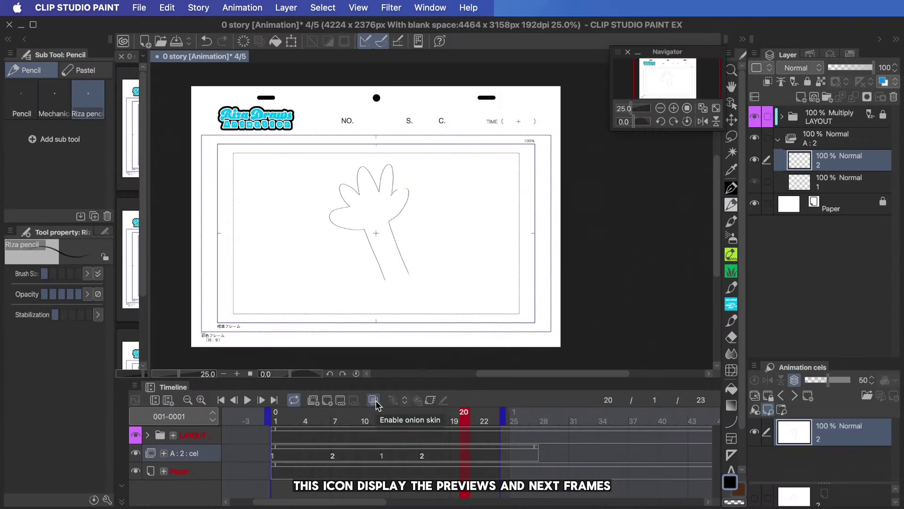
- Enable onion skin and adjust the number of skins displayed in the onion skin settings
left_click(373, 400)
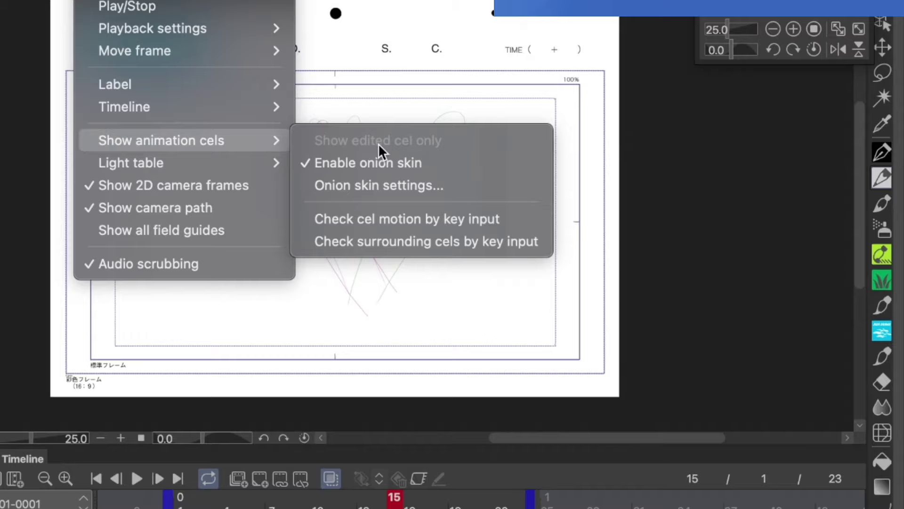
left_click(378, 185)
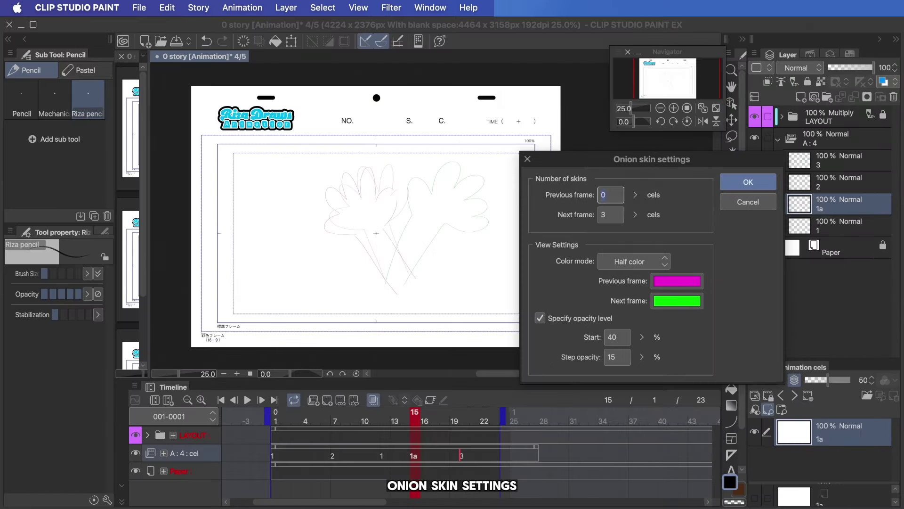
mouse_move(636, 214)
left_mouse_down()
mouse_move(633, 223)
mouse_move(635, 202)
left_mouse_up()
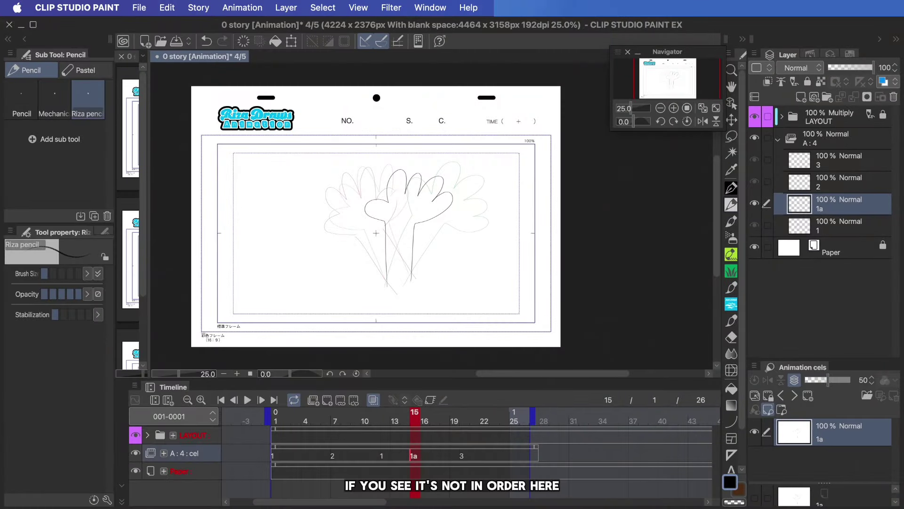
- Rename the cels of folder A in timeline order and select the repeated cel 1 at frame 12
left_click(325, 415)
left_click(236, 10)
mouse_move(254, 57)
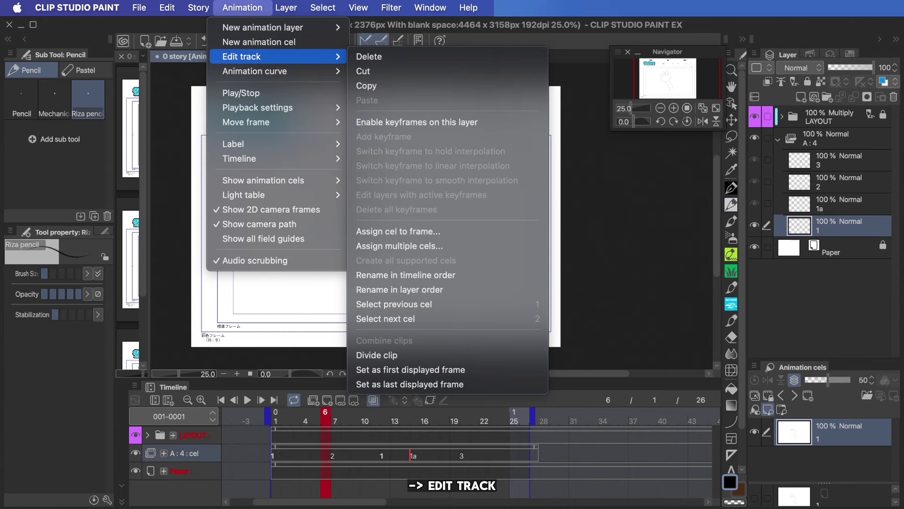
left_click(395, 276)
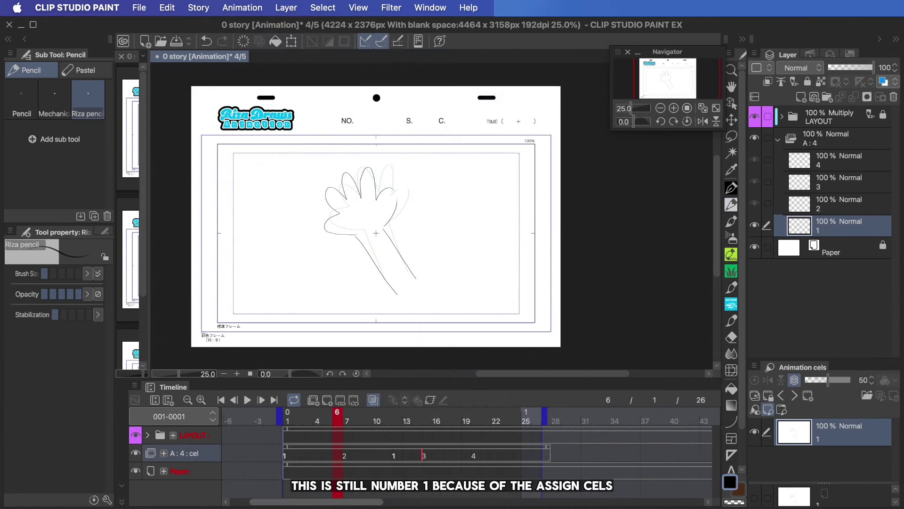
left_click(395, 456)
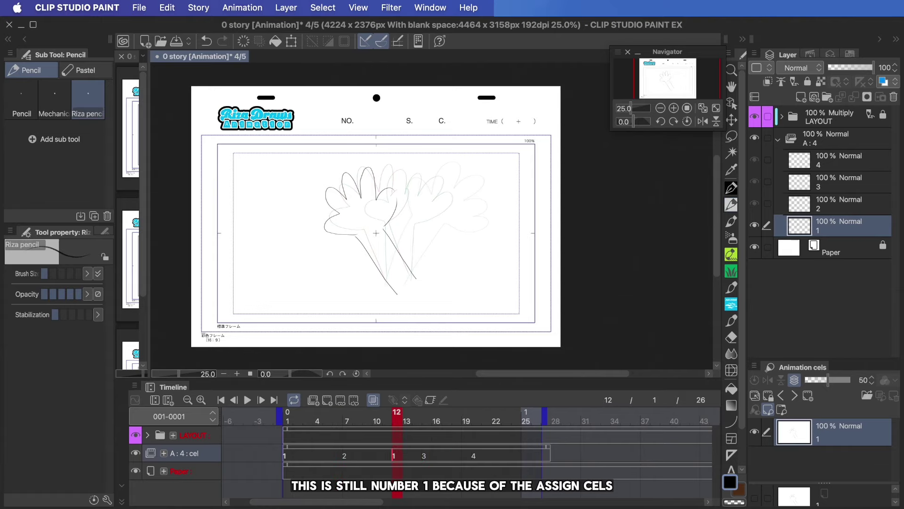
double_click(395, 457)
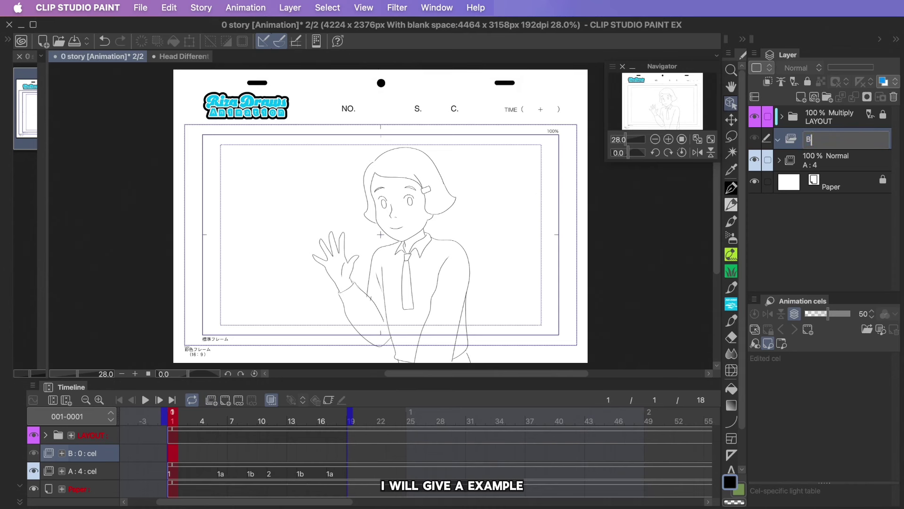
- Name the new animation folder above folder A Butterfly
type("utter")
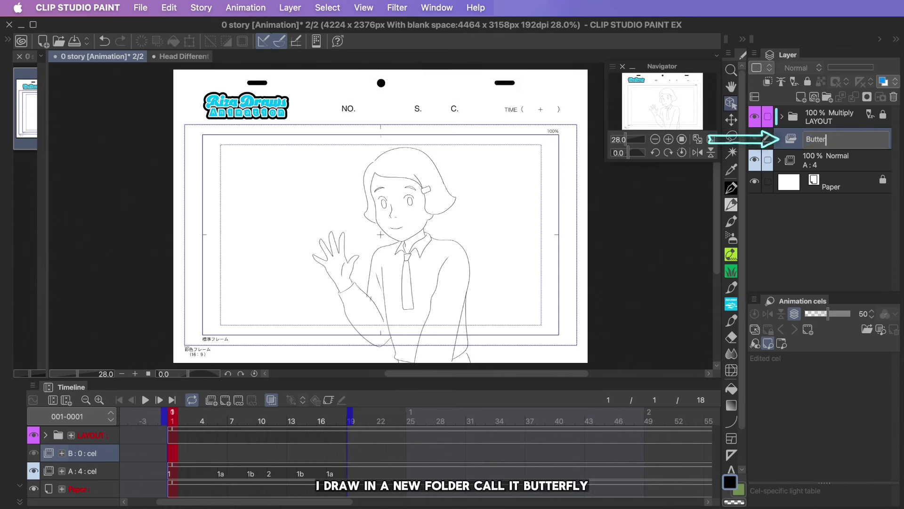
type("fly")
key("Return")
- Draw a butterfly's wing flap in the Butterfly folder as cels 1, 1a, 1b and 2 at frames 1, 3, 5 and 7
mouse_move(277, 191)
left_mouse_down()
mouse_move(301, 162)
mouse_move(292, 160)
mouse_move(340, 221)
mouse_move(311, 223)
mouse_move(334, 225)
mouse_move(322, 247)
mouse_move(338, 219)
mouse_move(308, 223)
mouse_move(313, 230)
mouse_move(327, 227)
mouse_move(326, 212)
mouse_move(314, 231)
left_mouse_up()
scroll(299, 171, "up", 2)
left_click(212, 417)
left_click(225, 400)
left_click(192, 417)
left_click(225, 400)
left_click(211, 417)
left_click(226, 400)
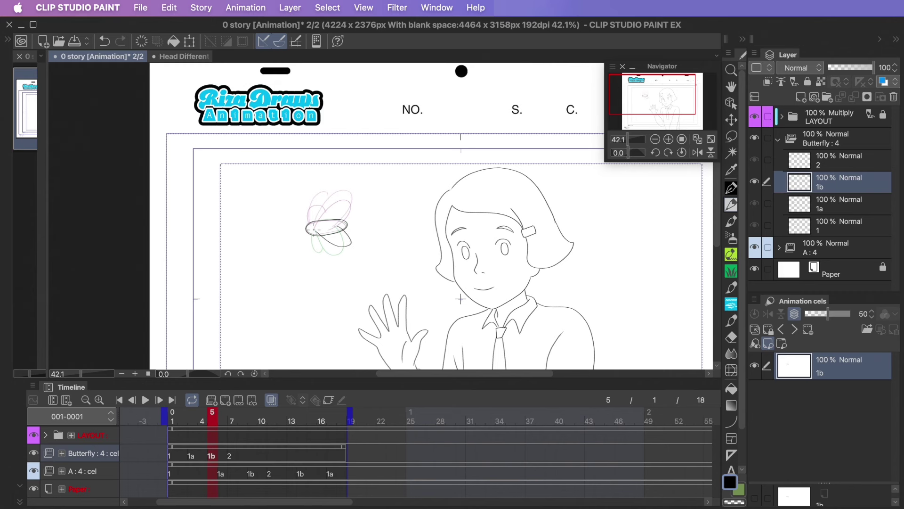
- Repeat cel 1b at frame 9 and cel 1a at frame 11 of the Butterfly folder
left_click(251, 418)
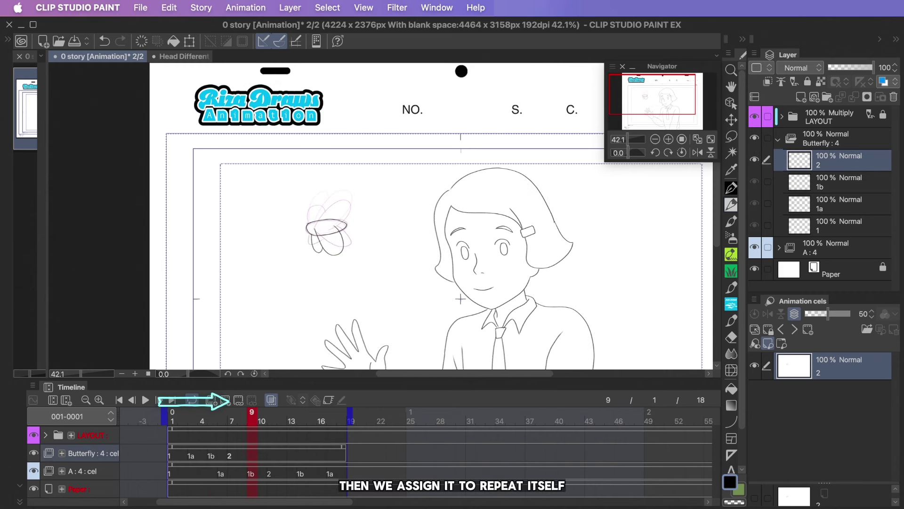
left_click(238, 400)
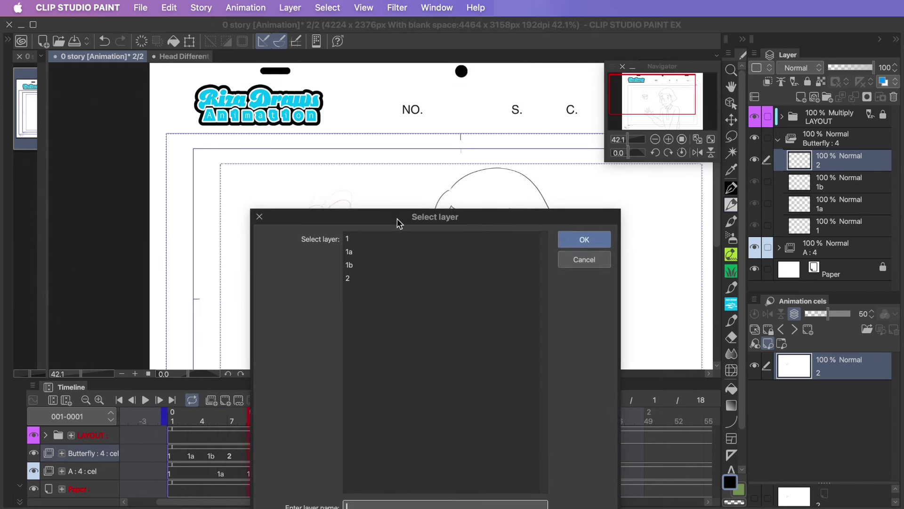
left_click(310, 261)
key("Return")
left_click(241, 405)
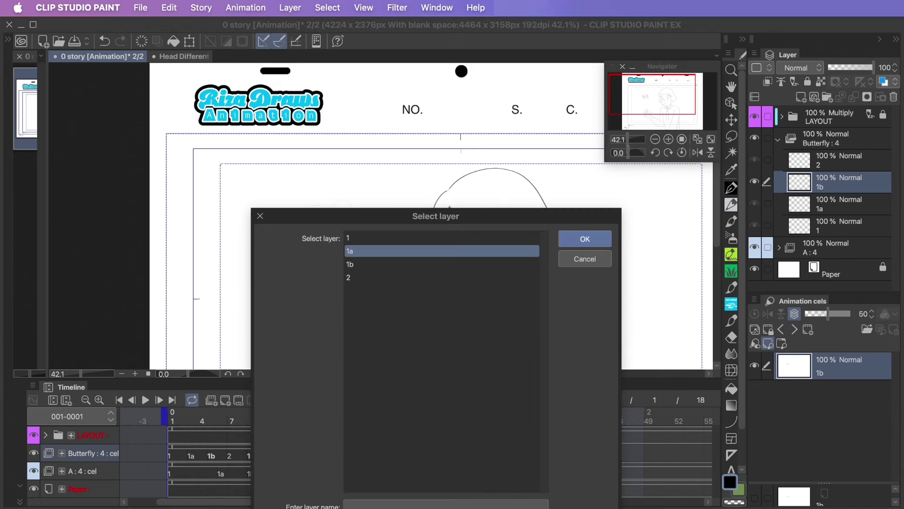
key("Return")
- Repeat cel 1 at frame 13 and cel 1a at frame 15 of the Butterfly folder
left_click(291, 418)
left_click(239, 400)
left_click(425, 239)
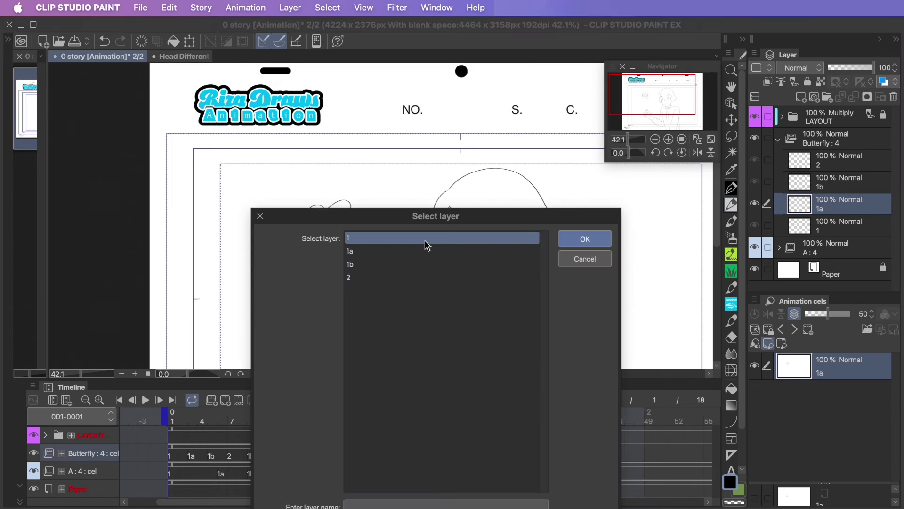
key("Return")
left_click(311, 419)
left_click(238, 400)
left_click(426, 250)
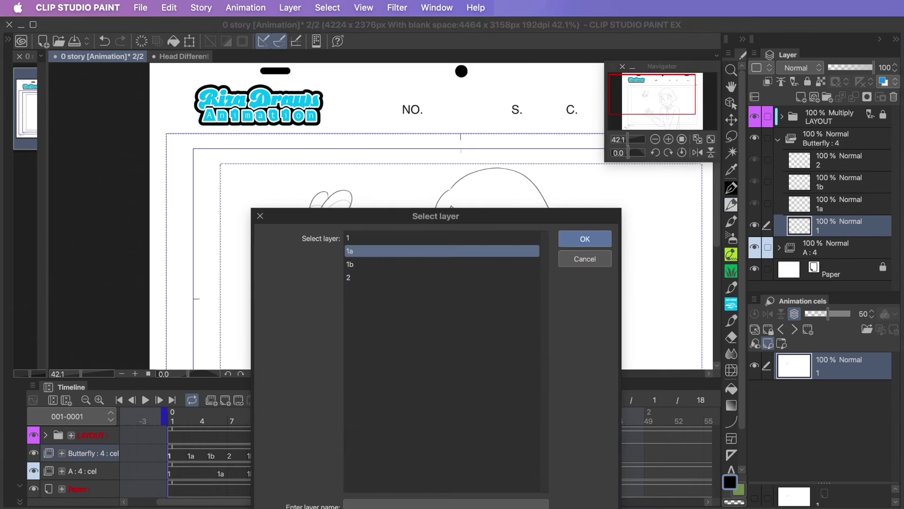
key("Return")
- Repeat cel 1b at frame 17 of the Butterfly folder and play the looping animation
left_click(331, 418)
left_click(238, 400)
left_click(425, 264)
key("Return")
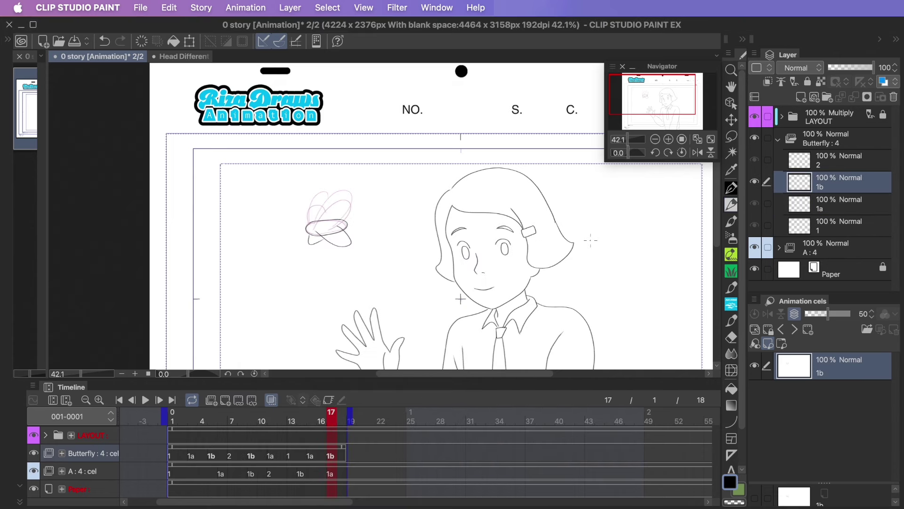
key("space")
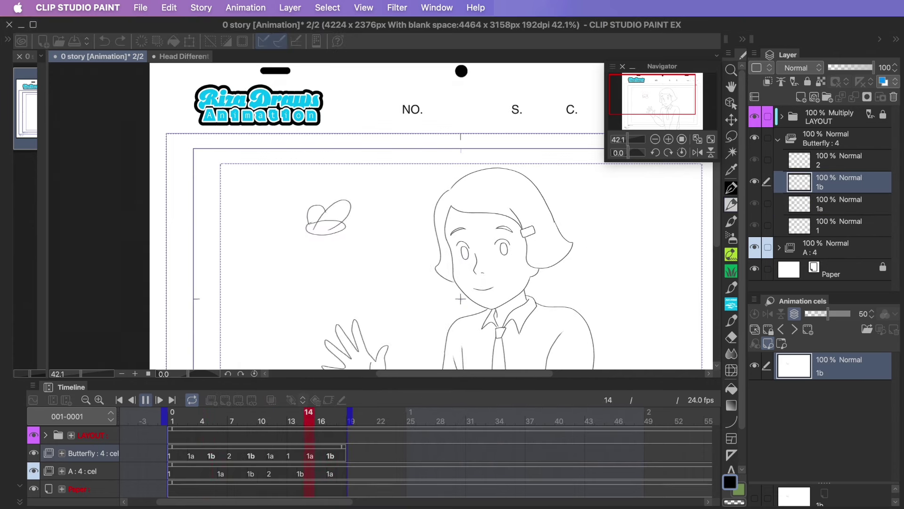
key("space")
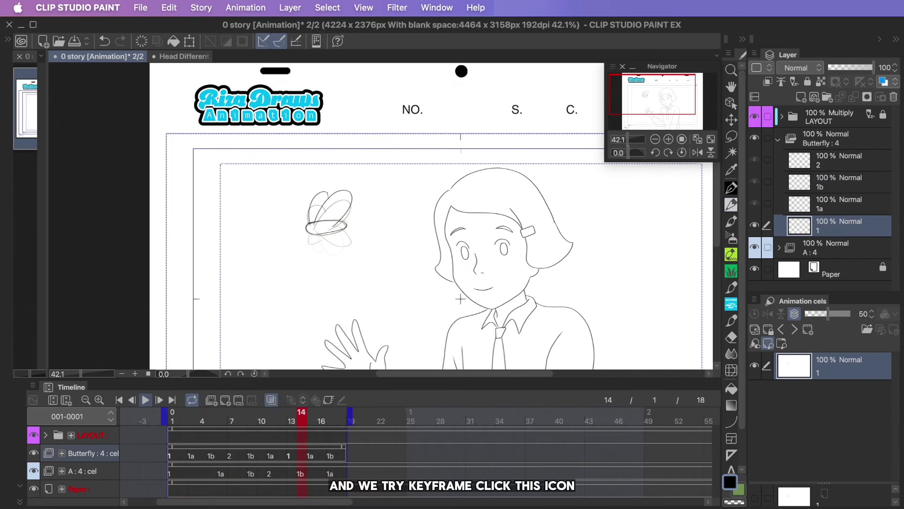
- Enable keyframes on the Butterfly animation folder
left_click(328, 400)
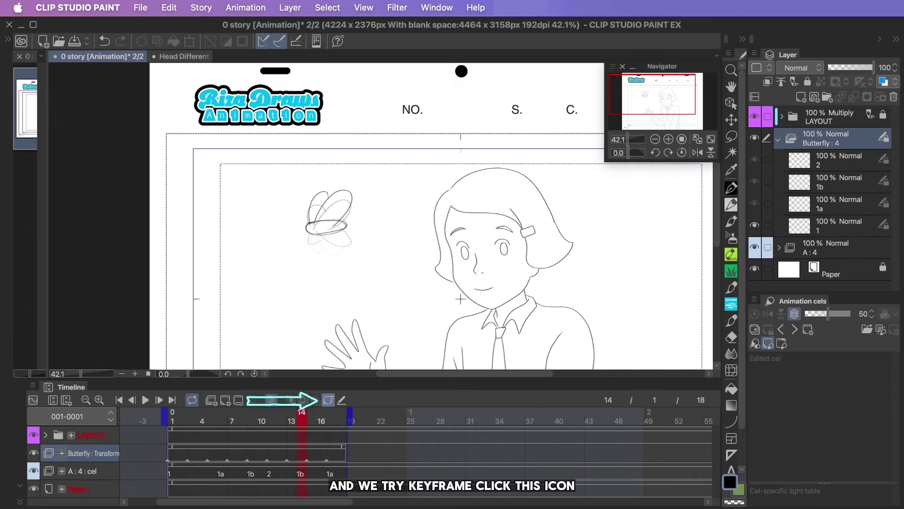
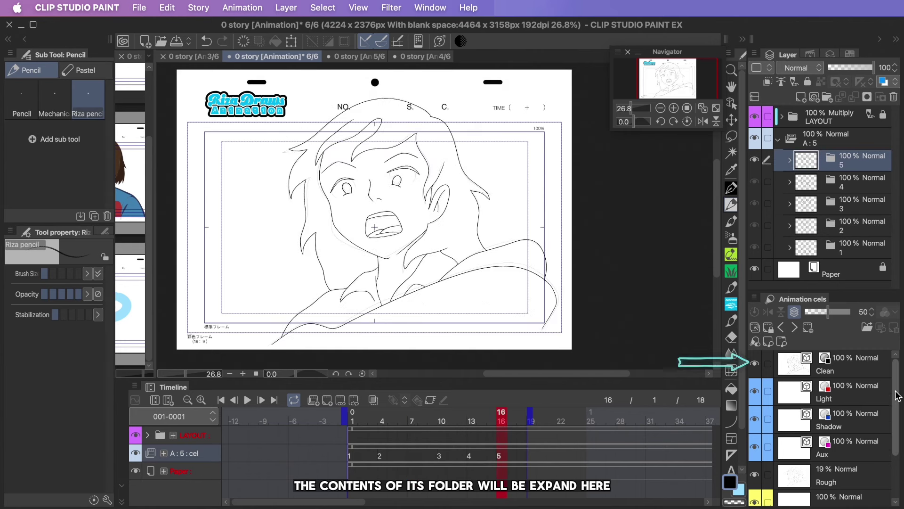
- Examine the layers inside cel folder 5 in both the animation cels list and the layer list, and play the animation
scroll(897, 377, "down", 3)
scroll(897, 376, "up", 3)
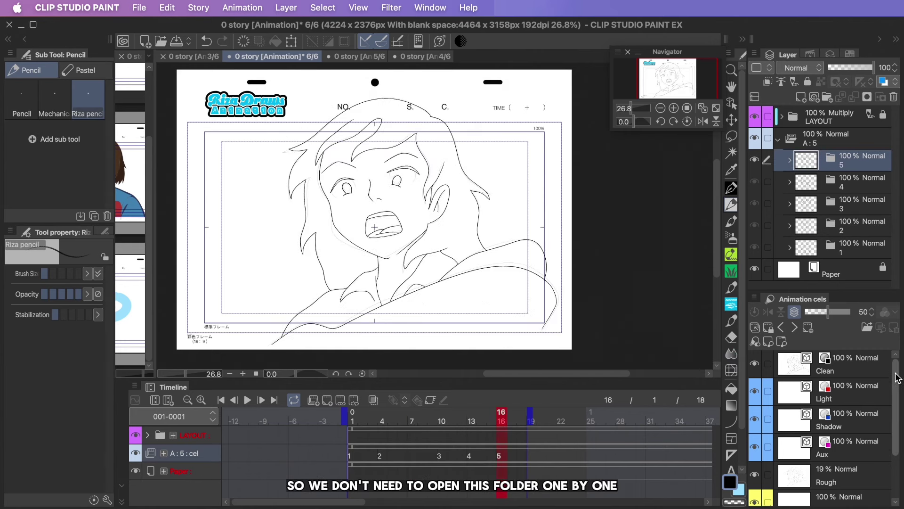
scroll(898, 376, "down", 1)
scroll(897, 377, "up", 1)
left_click(789, 160)
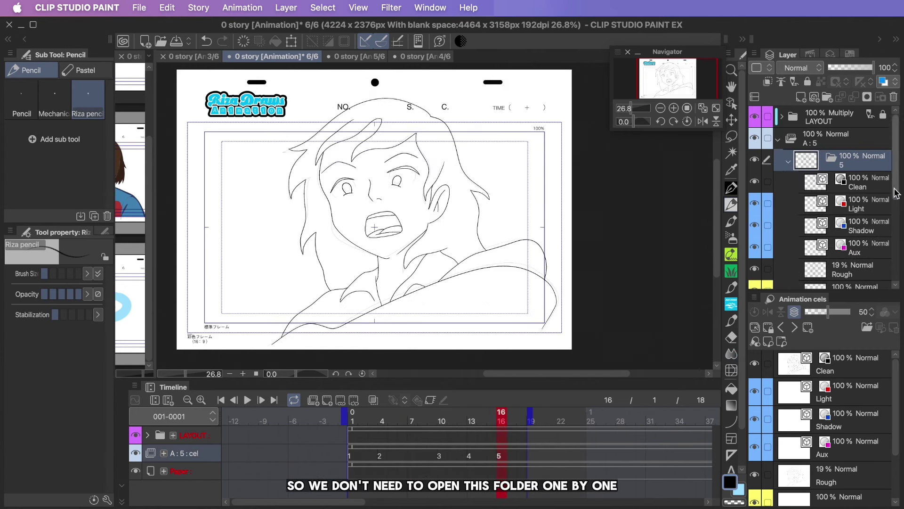
scroll(896, 193, "down", 2)
left_click(247, 401)
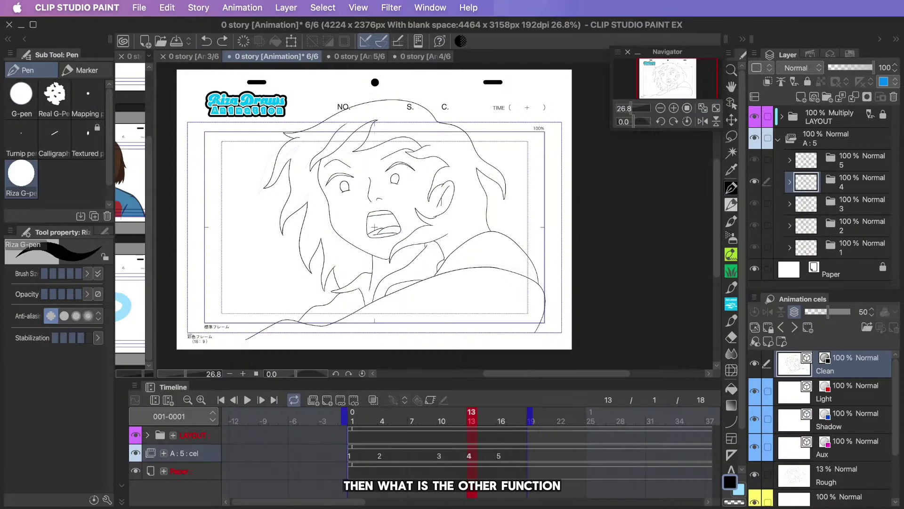
- Enable the light table, enlarge its area beneath the animation cels list, and select the light table entry for cel 4
left_click(768, 342)
left_click_drag(825, 491, 837, 423)
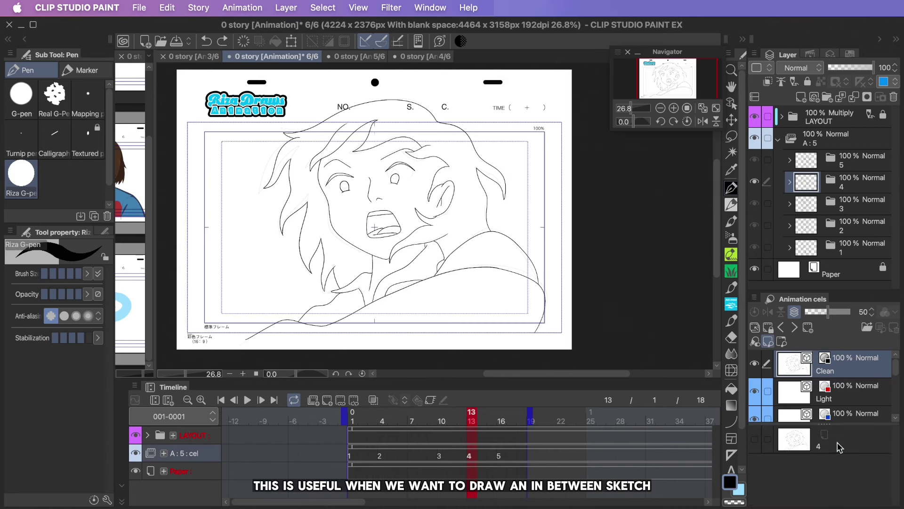
left_click(838, 445)
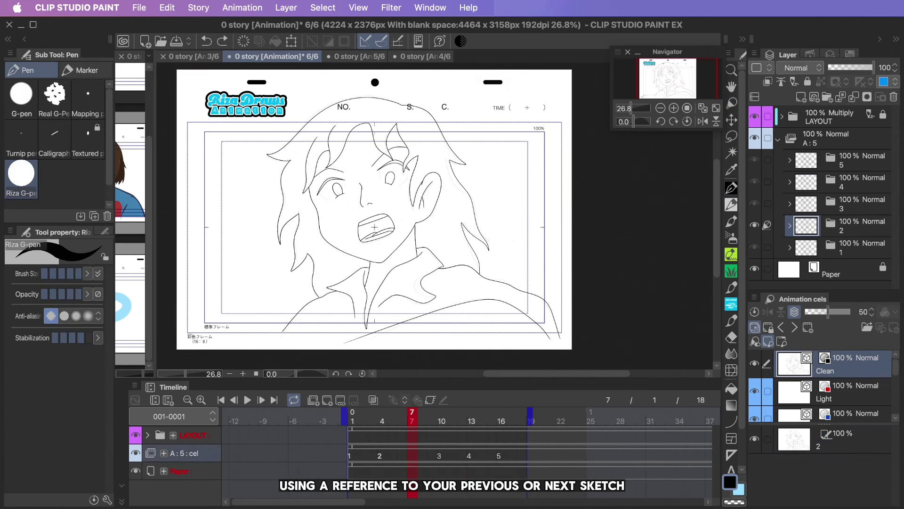
- Add in-between cel 2a at frame 7 and register cel 3 on its light table as a reference
left_click(328, 399)
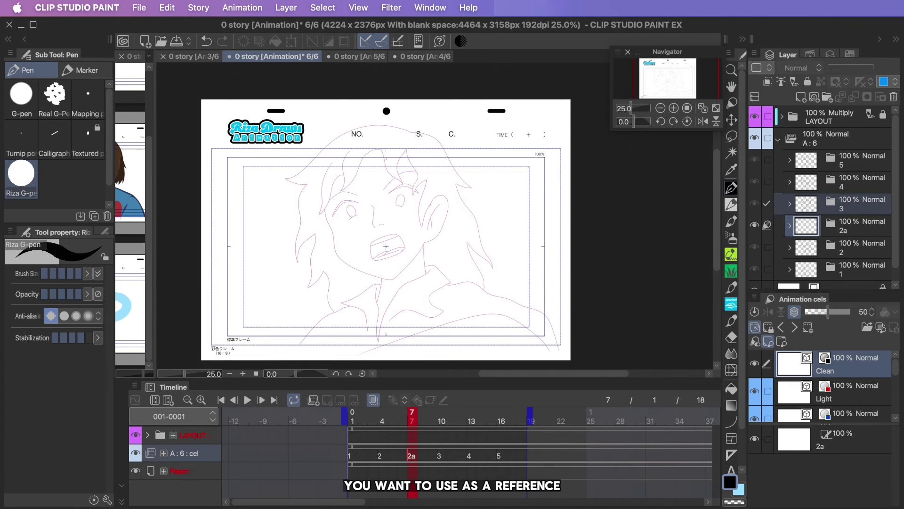
left_click(880, 327)
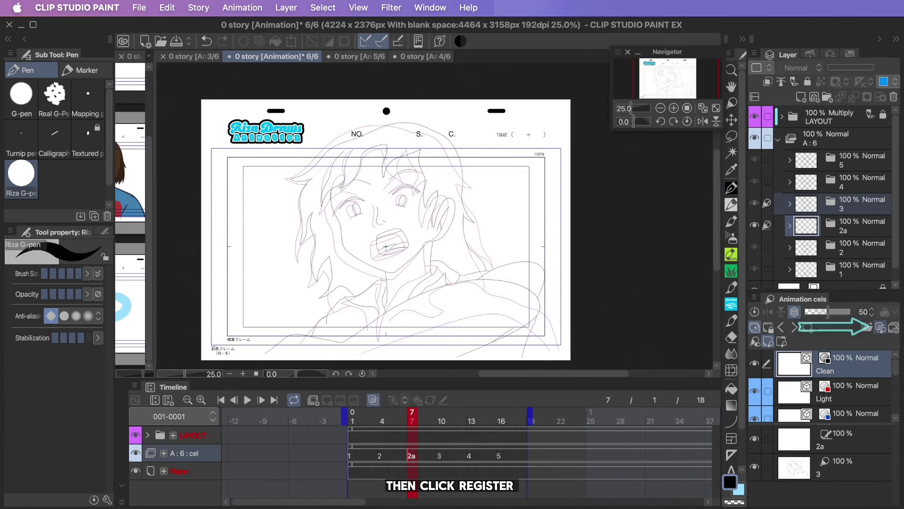
- Rotate the light table reference of cel 3 counterclockwise and move it to match the previous cel's head
left_click(843, 466)
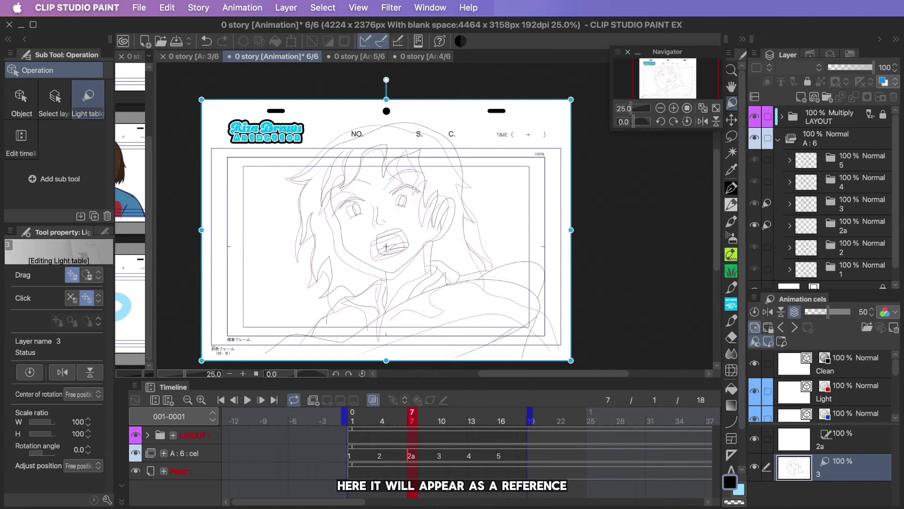
left_click_drag(386, 80, 319, 105)
mouse_move(339, 207)
left_mouse_down()
mouse_move(392, 202)
mouse_move(392, 192)
left_mouse_up()
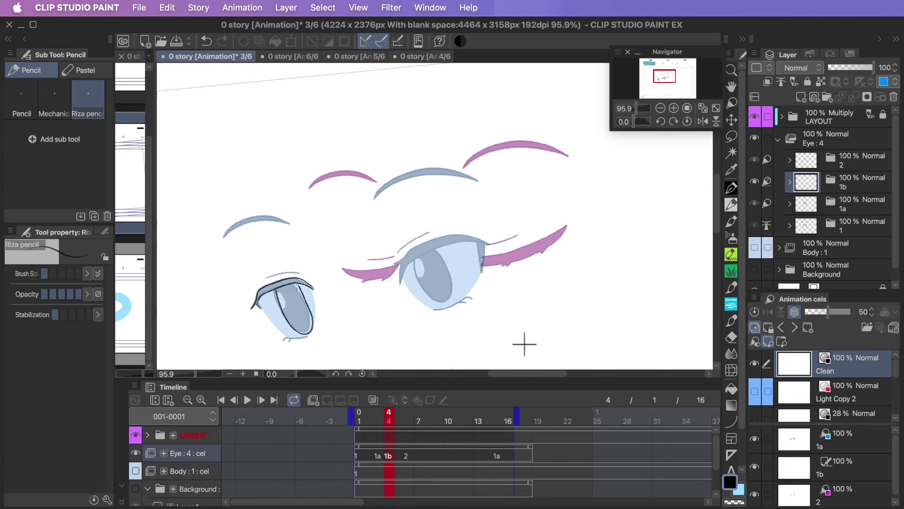
key("space")
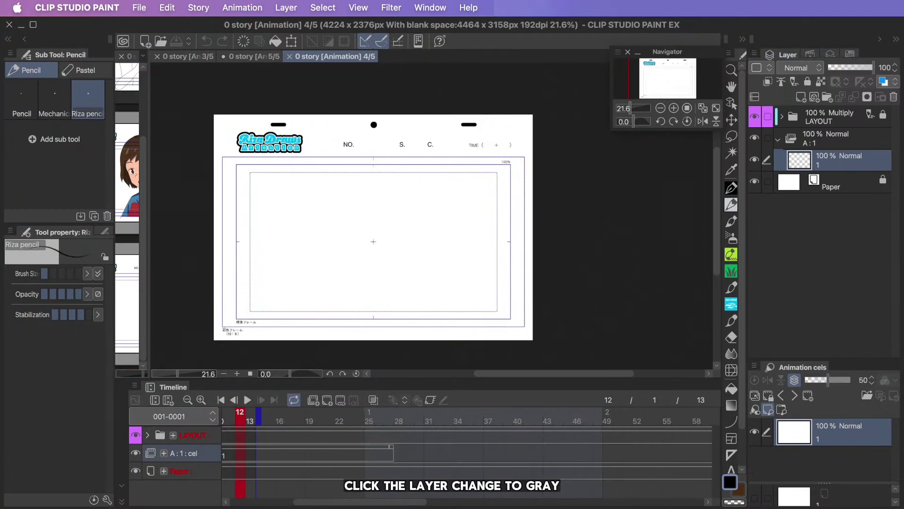
- Set layer 1's expression color to Gray and enable a layer color effect in black
left_click(807, 106)
left_click(799, 137)
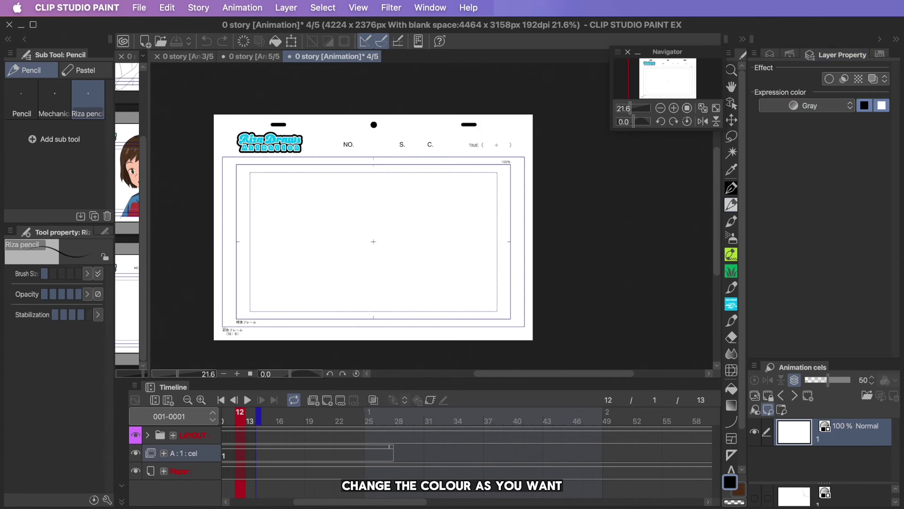
left_click(873, 79)
left_click(840, 94)
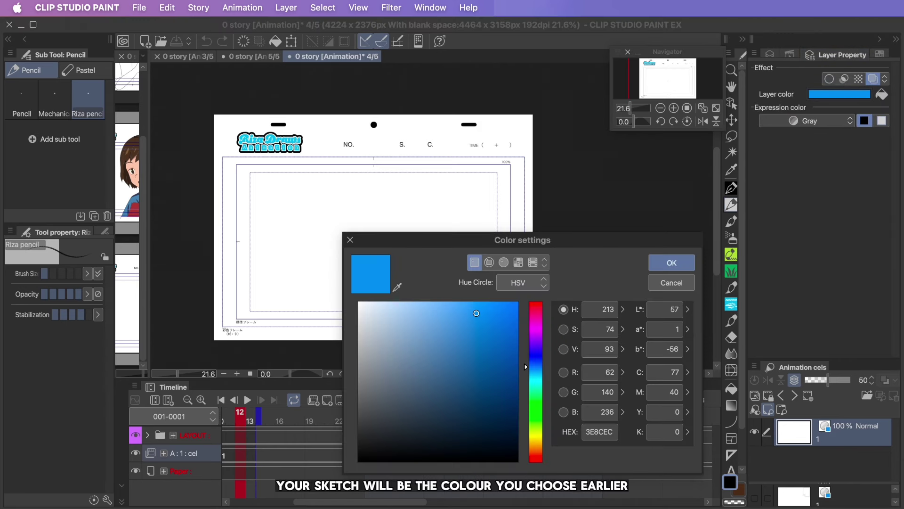
left_click(393, 413)
left_click(357, 460)
key("Return")
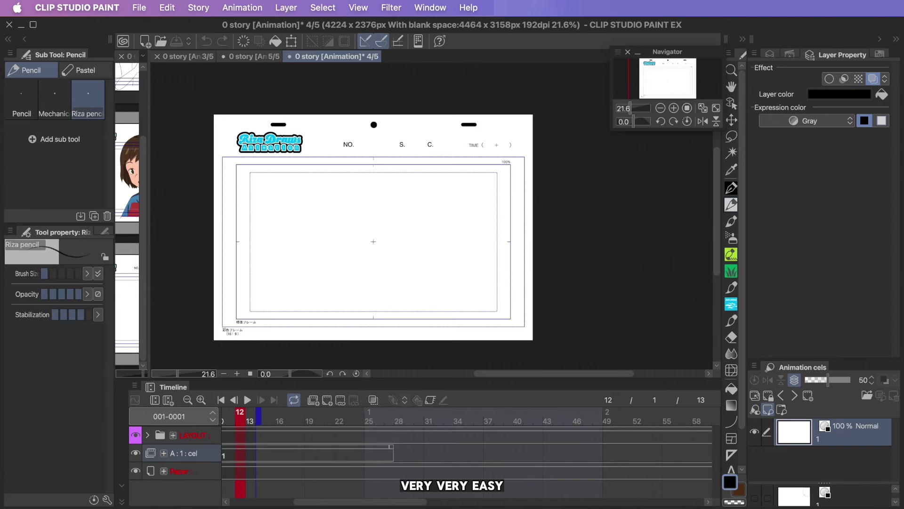
- Sketch two freehand looping shapes on layer 1 around the canvas center with the Riza pencil
left_click(770, 53)
mouse_move(302, 262)
left_mouse_down()
mouse_move(332, 219)
mouse_move(297, 264)
left_mouse_up()
left_click_drag(379, 233, 358, 245)
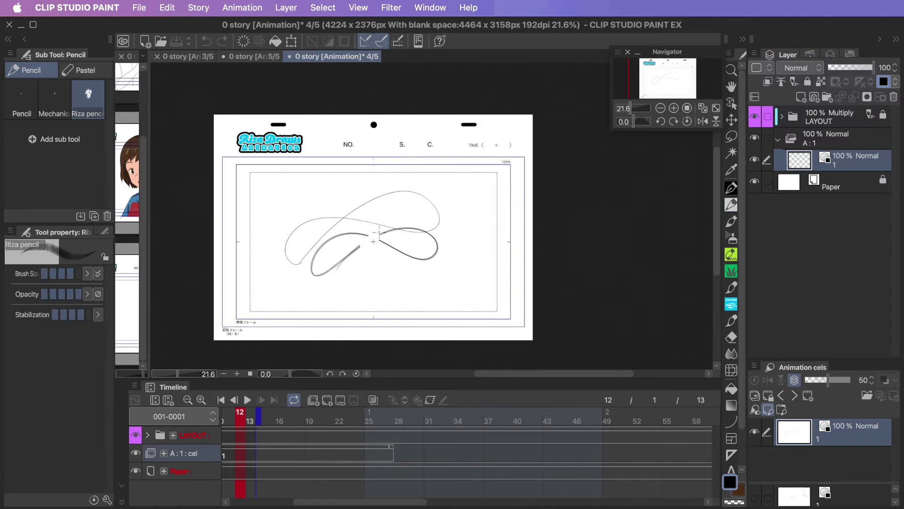
- Change layer 1's layer color from black to a bright, saturated color
left_click(810, 54)
left_click(840, 94)
left_click(511, 314)
key("Return")
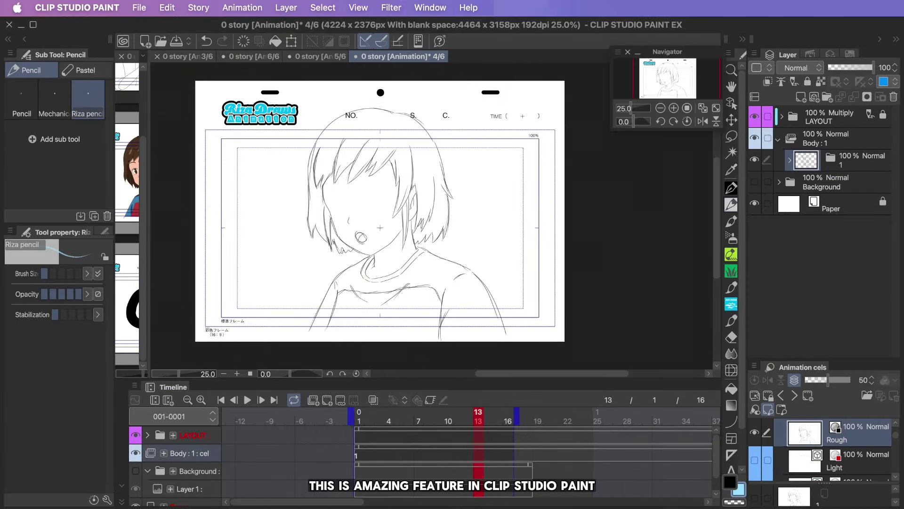
- On the Rough layer of Body cel 1, trace the face outline and the hair strands beside it over the faded sketch
left_click(848, 459)
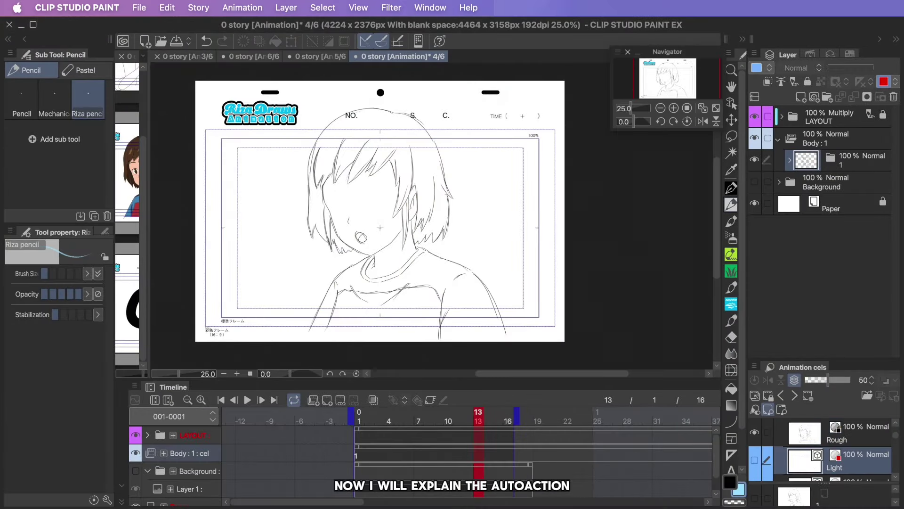
left_click(848, 432)
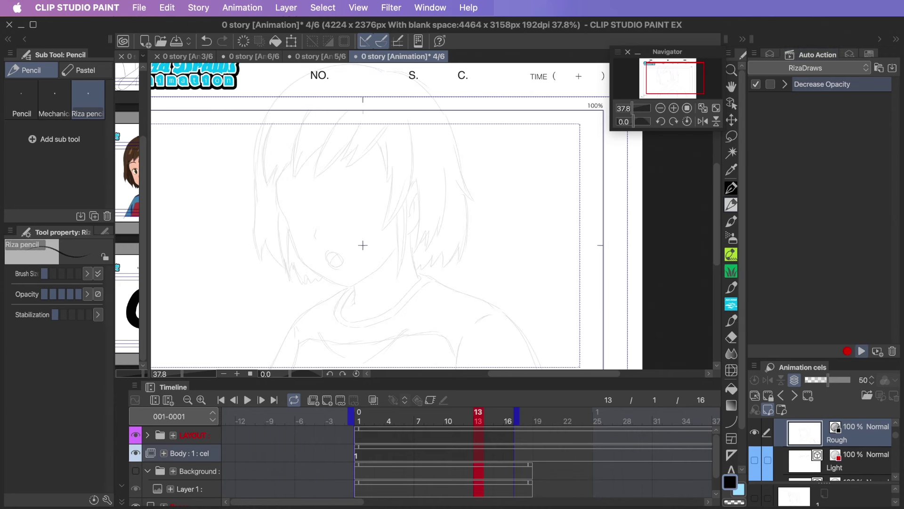
mouse_move(277, 179)
left_mouse_down()
mouse_move(293, 239)
mouse_move(326, 278)
mouse_move(346, 287)
mouse_move(391, 250)
left_mouse_up()
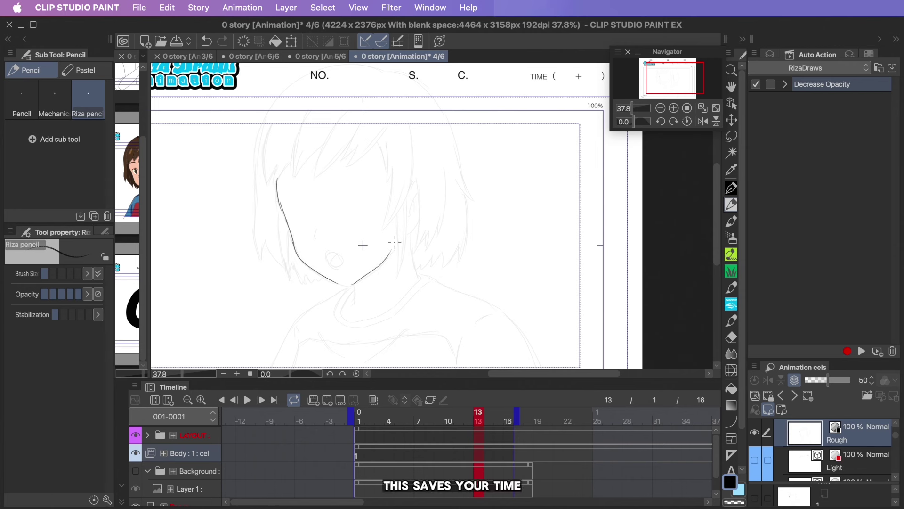
mouse_move(397, 213)
left_mouse_down()
mouse_move(399, 271)
mouse_move(405, 261)
left_mouse_up()
mouse_move(413, 127)
left_mouse_down()
mouse_move(411, 172)
mouse_move(386, 234)
left_mouse_up()
left_click_drag(394, 162, 385, 220)
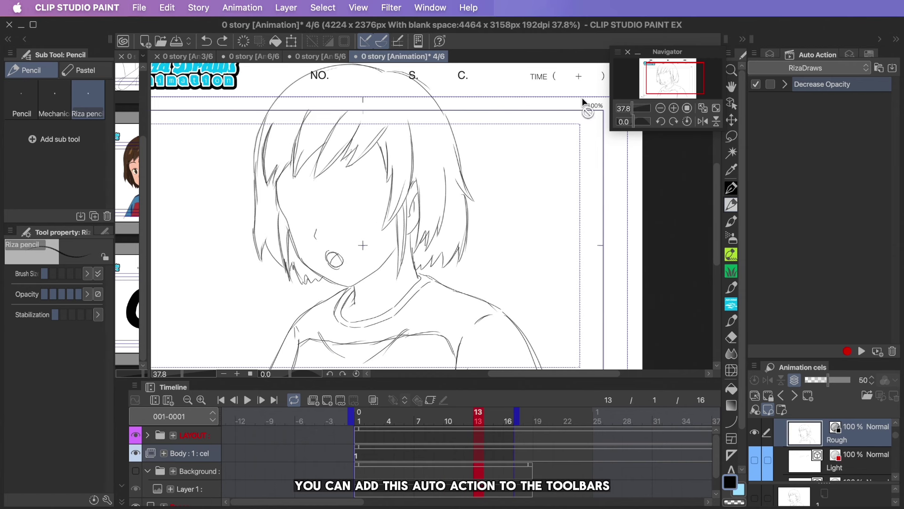
- Add the Decrease Opacity auto action to the command bar and replace its icon with a custom image file
left_click_drag(584, 101, 462, 44)
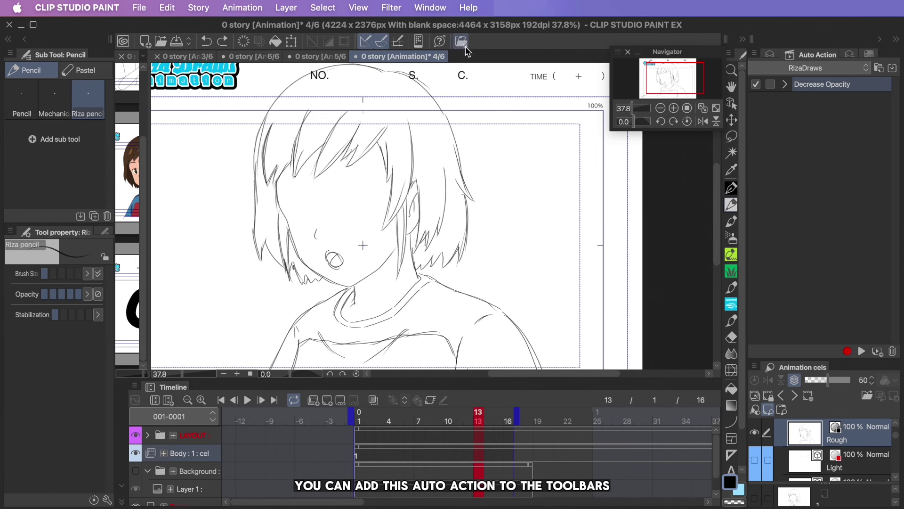
right_click(463, 43)
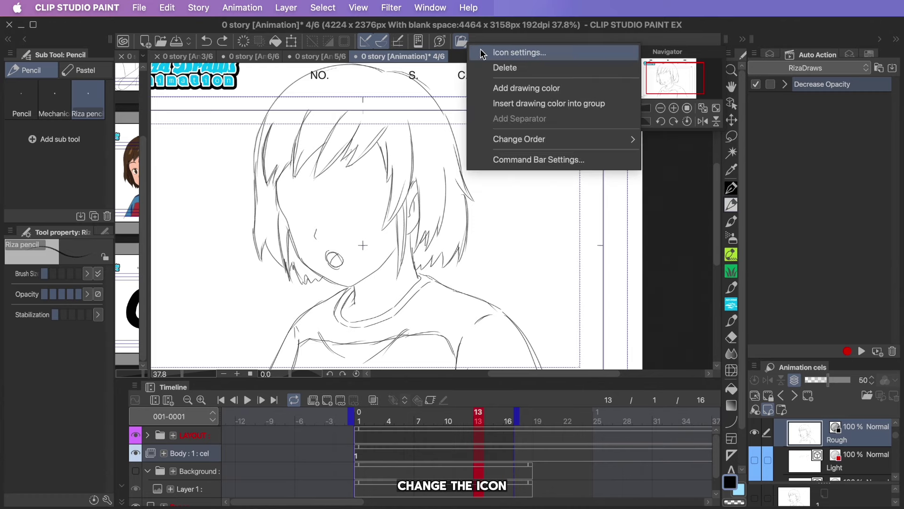
left_click(484, 53)
left_click(404, 346)
left_click(221, 206)
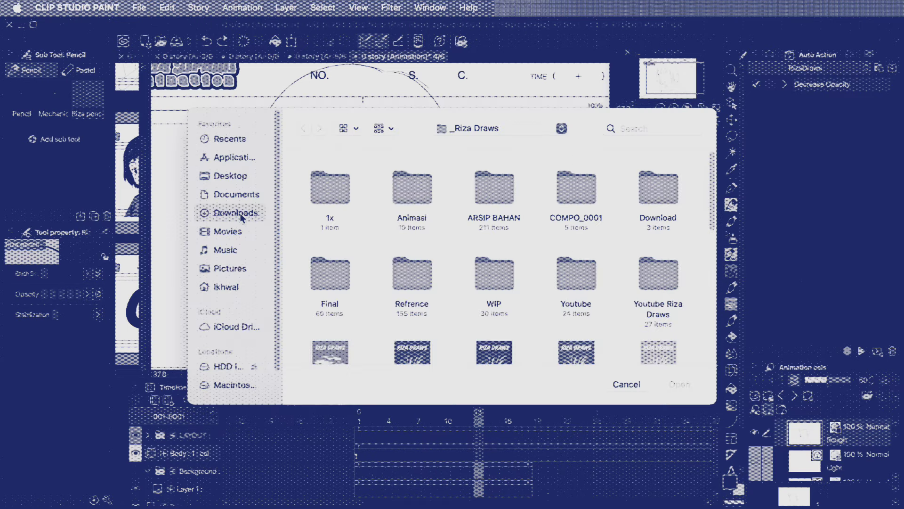
left_click(410, 203)
double_click(411, 202)
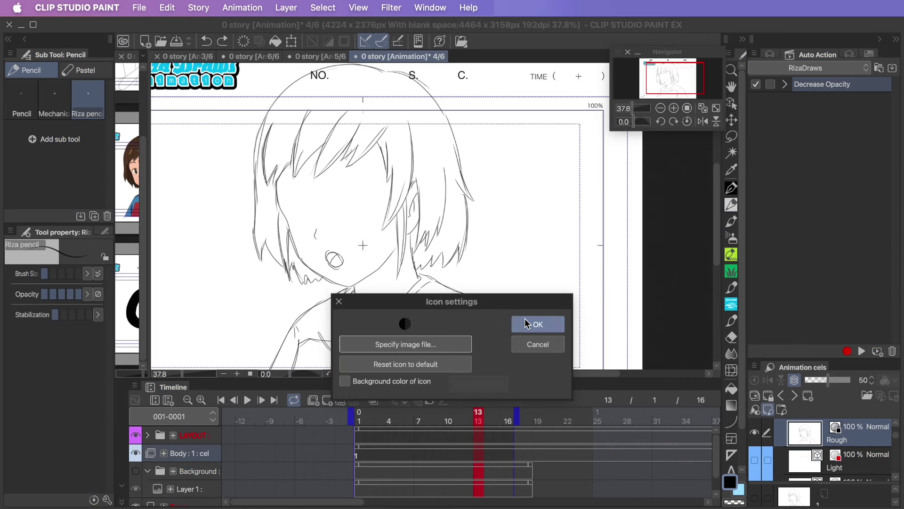
left_click(538, 324)
- Fade the sketch on the Rough layer by running the Decrease Opacity auto action repeatedly
left_click(463, 44)
left_click(463, 43)
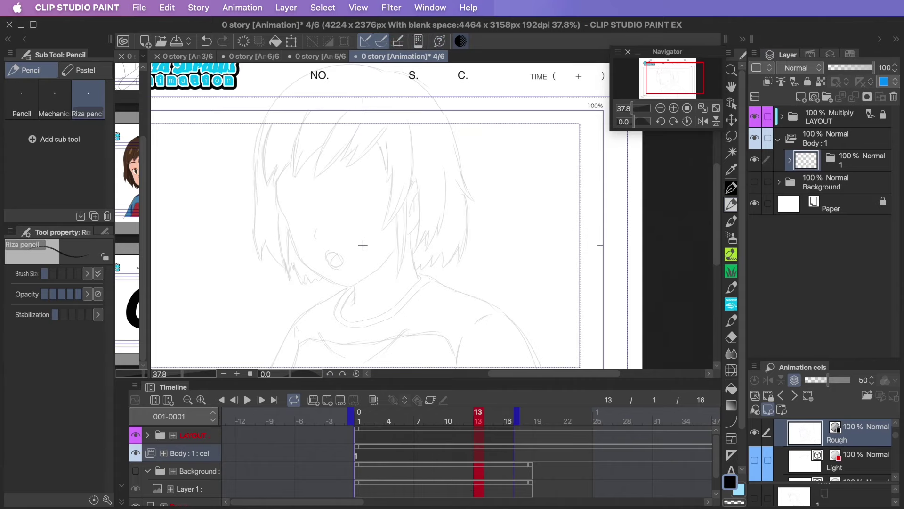
left_click(464, 43)
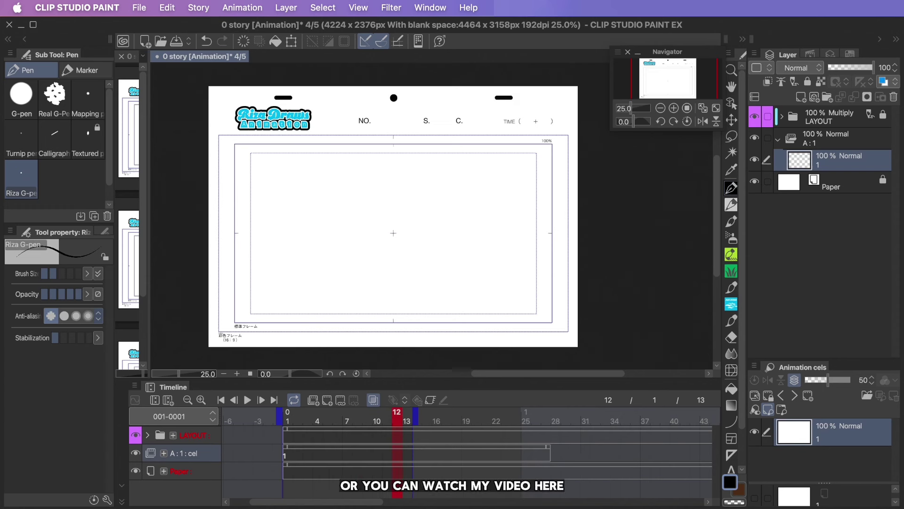
- Test an enlarged Riza G-pen with a stroke and set its brush size to 4
key("bracketright")
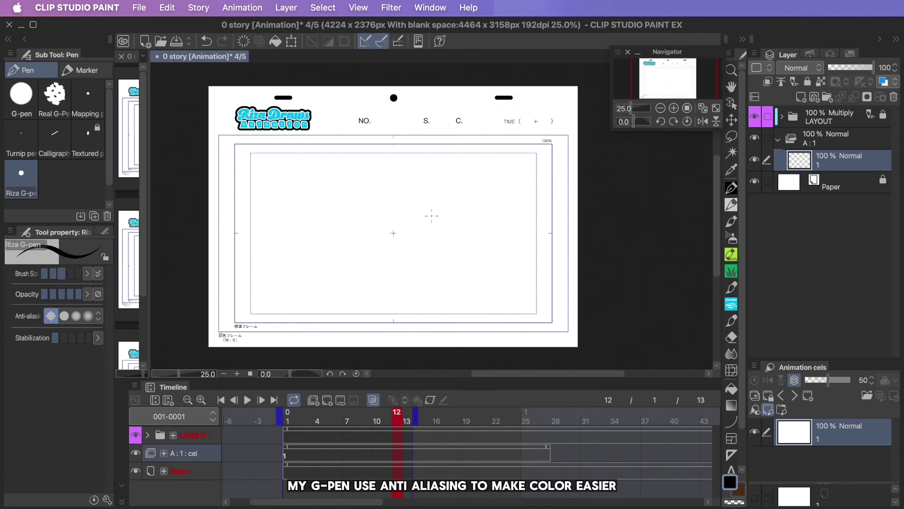
mouse_move(311, 199)
left_mouse_down()
mouse_move(278, 228)
mouse_move(335, 233)
mouse_move(308, 200)
left_mouse_up()
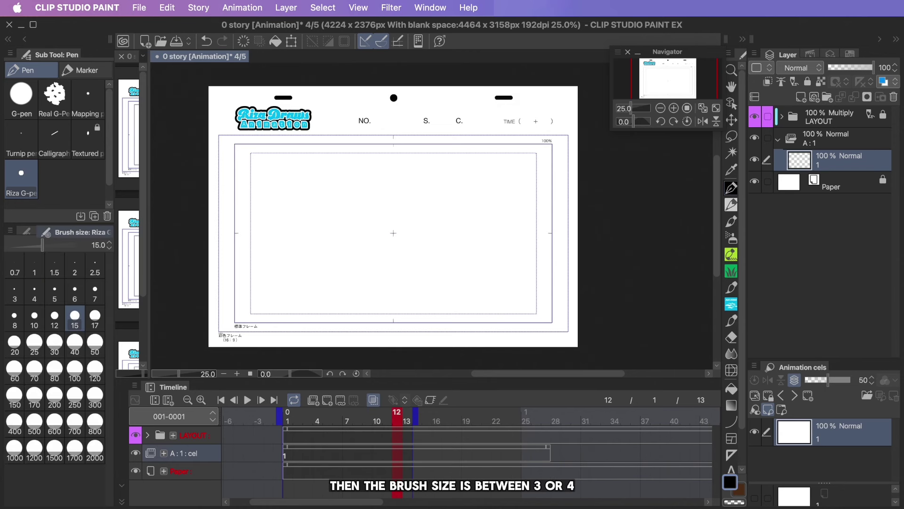
left_click(33, 292)
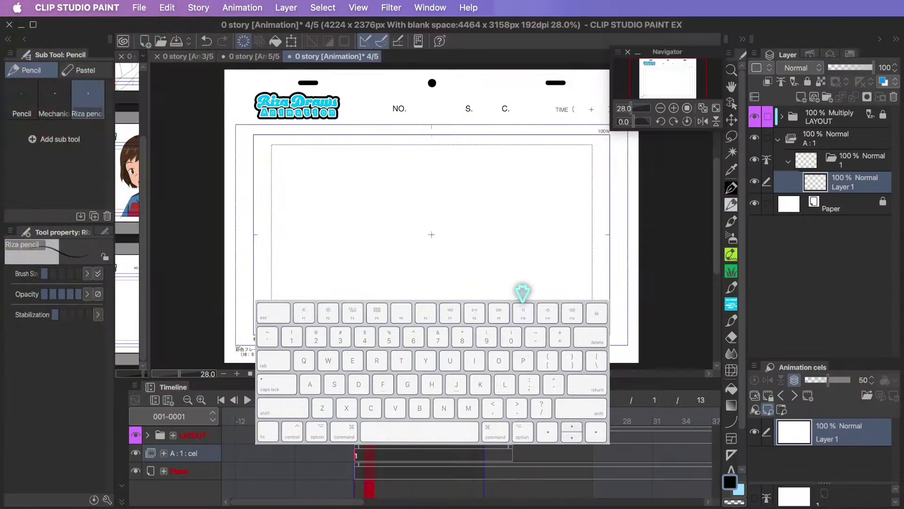
- Draw a thin circle near the canvas center on Layer 1 and erase a short piece of its lower-right edge
key("p")
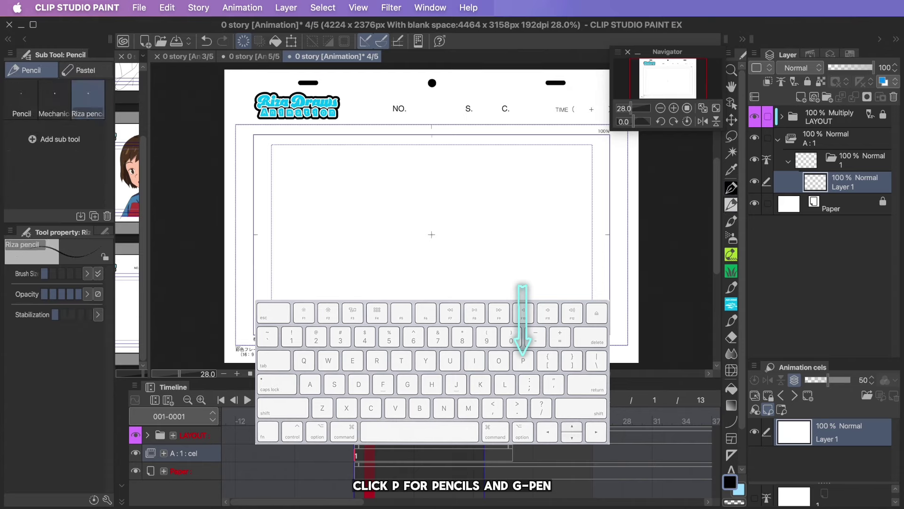
key("p")
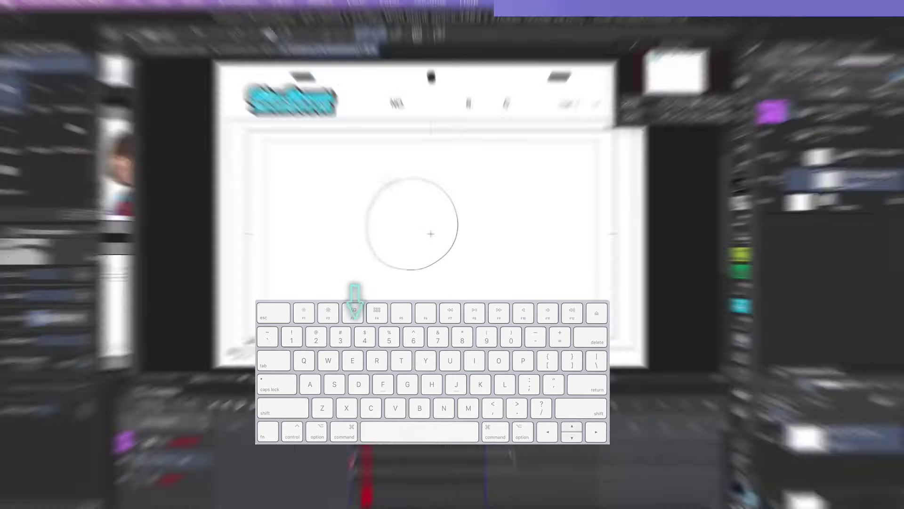
key("e")
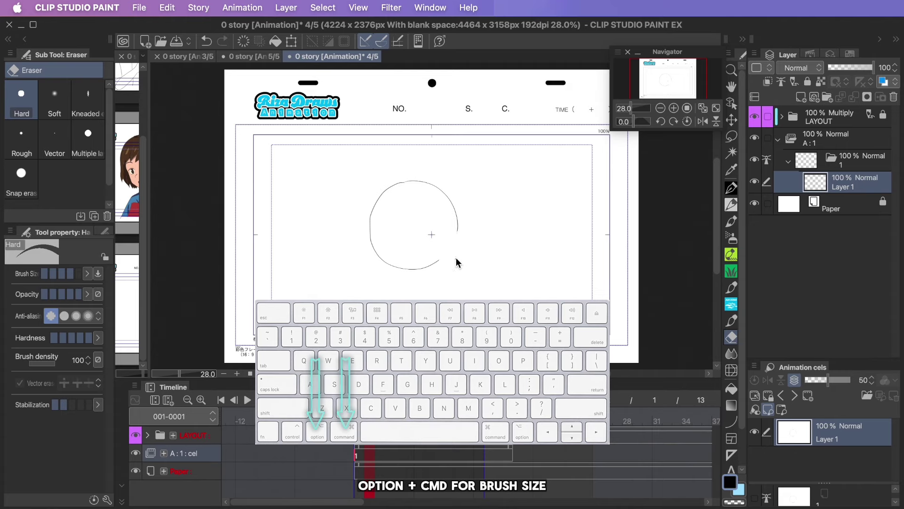
- Draw a thick black ring with an enlarged Riza G-pen and cut a gap through its upper-right side using transparent color
mouse_move(456, 258)
left_mouse_down()
mouse_move(481, 249)
mouse_move(397, 272)
mouse_move(370, 224)
left_mouse_up()
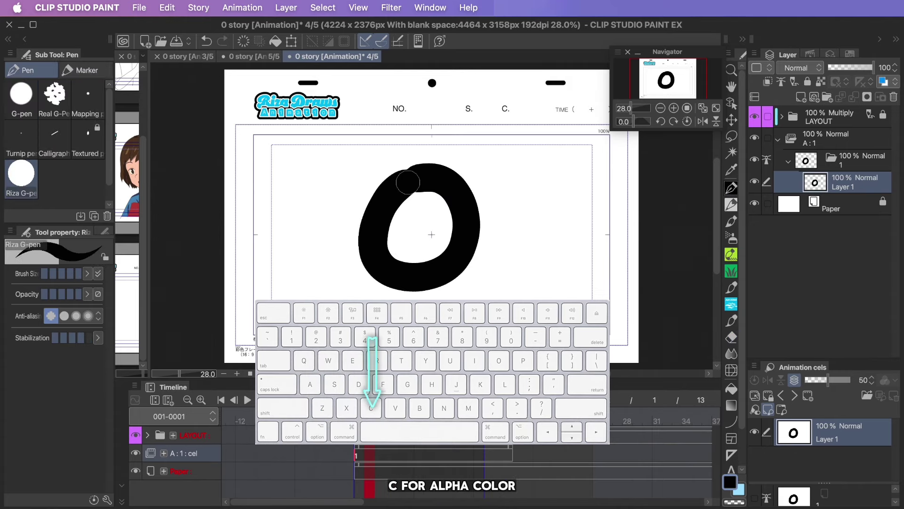
key("c")
left_click_drag(482, 195, 438, 229)
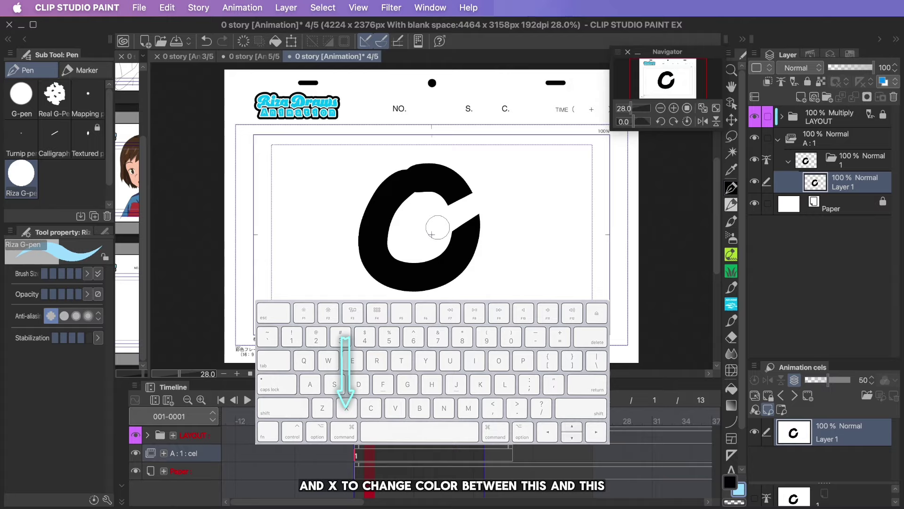
- Swap the drawing color to light blue and draw a second thick ring overlapping the black one
key("x")
mouse_move(438, 227)
left_mouse_down()
mouse_move(516, 208)
mouse_move(479, 193)
mouse_move(464, 201)
mouse_move(520, 222)
mouse_move(481, 184)
mouse_move(499, 187)
mouse_move(552, 232)
mouse_move(500, 188)
left_mouse_up()
key("x")
key("x")
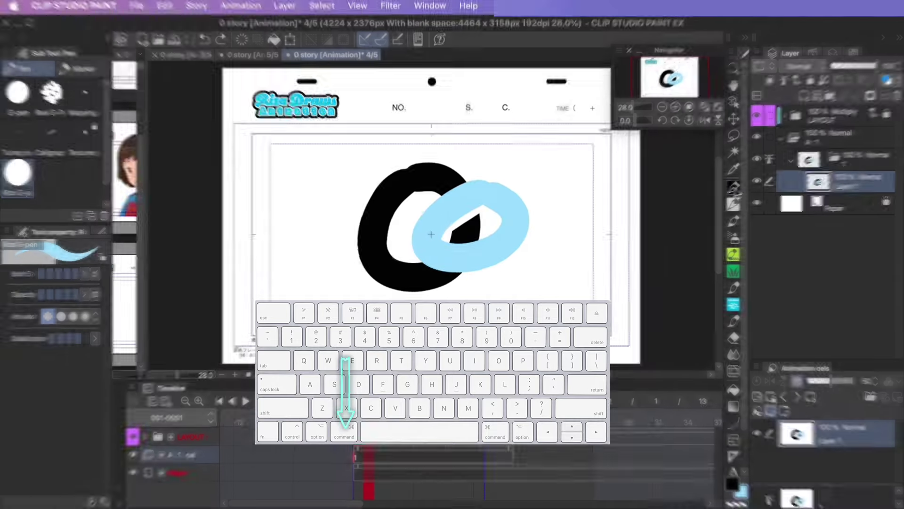
- Rotate the canvas view counterclockwise and sample a color from the drawn rings
left_click_drag(542, 141, 490, 107)
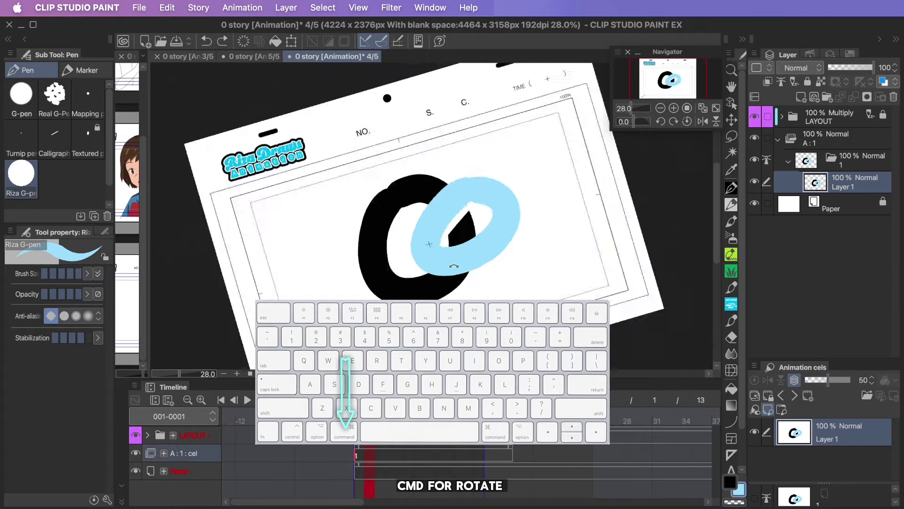
left_click(471, 255, "alt")
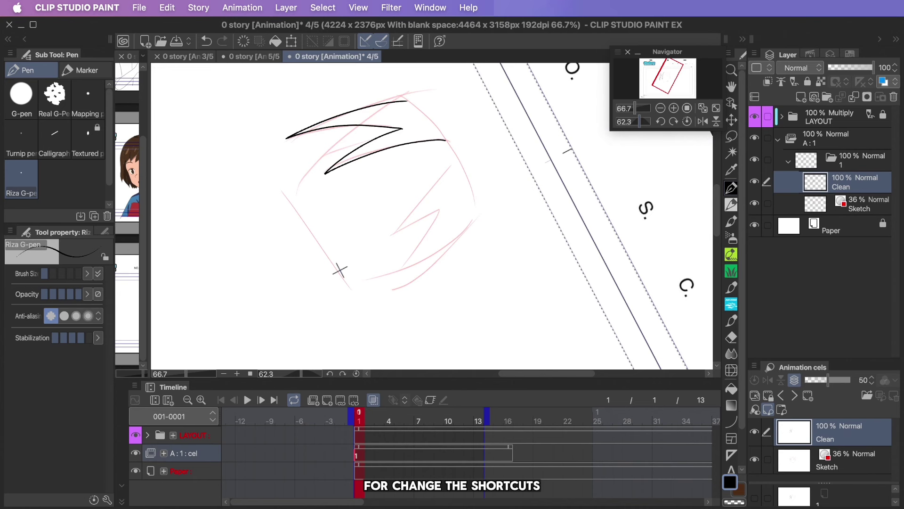
- In the modifier key settings for Riza G-pen, assign Cmd to Change tool temporarily with the Move tool's Rotate sub tool
left_click(633, 122)
left_click_drag(632, 122, 631, 122)
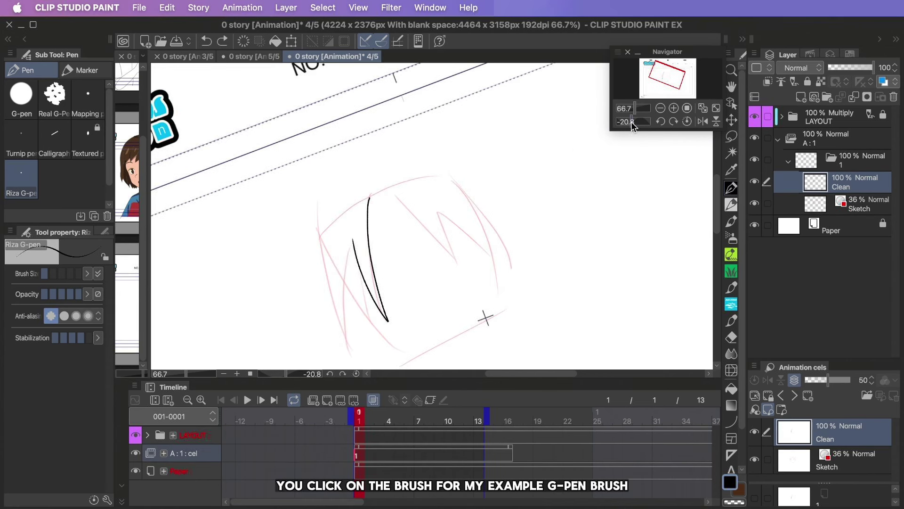
left_click(110, 9)
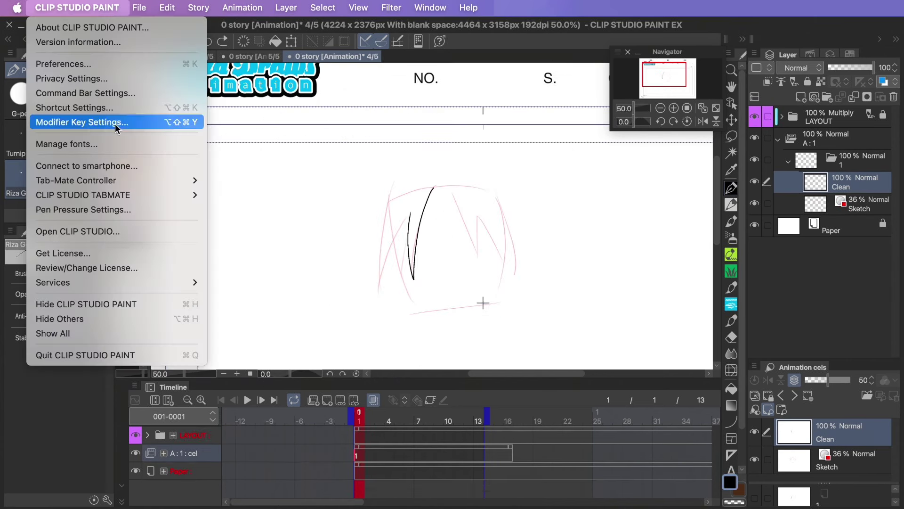
left_click(79, 122)
left_click(520, 242)
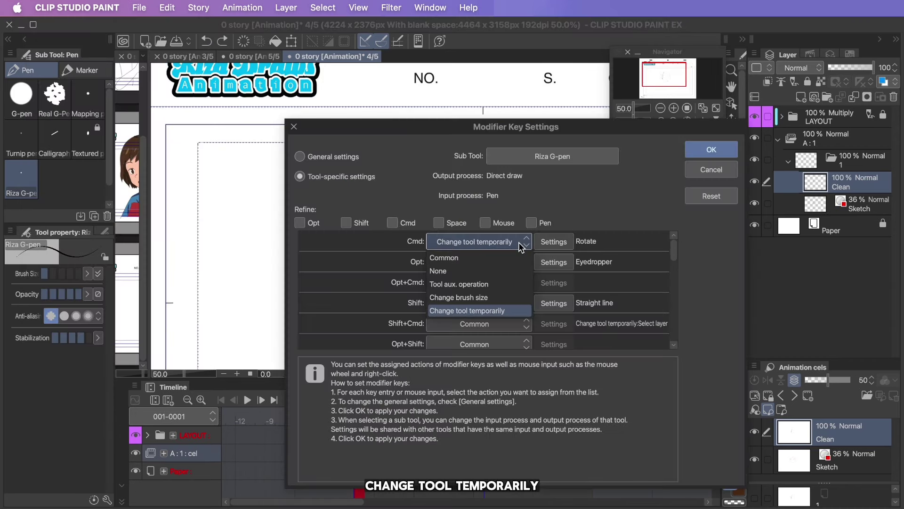
left_click(466, 311)
left_click(554, 241)
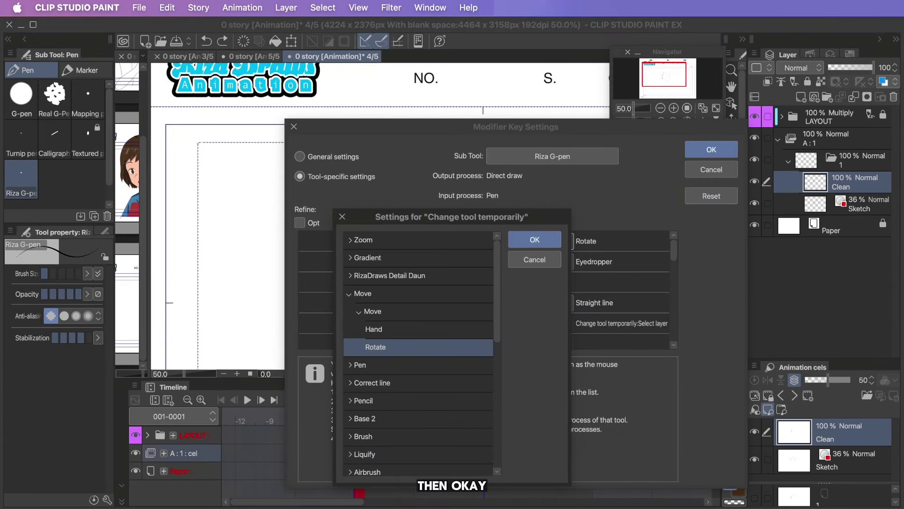
key("Return")
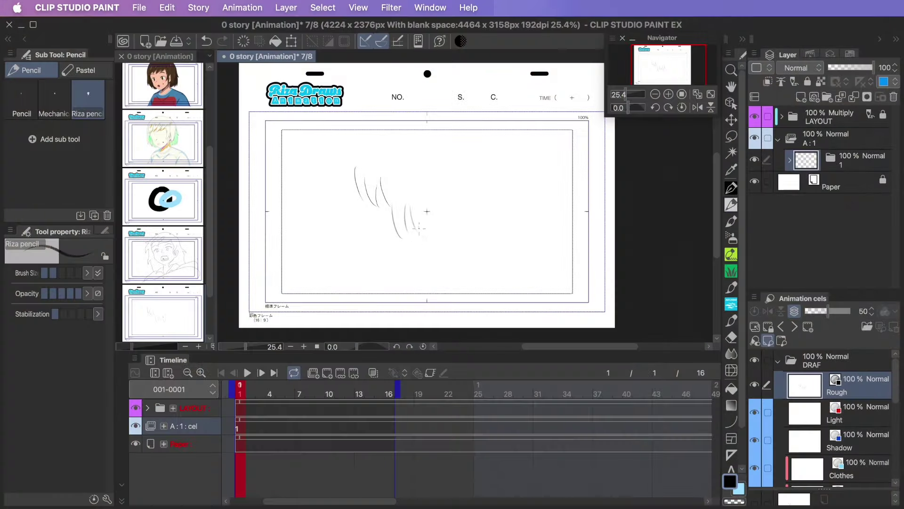
- Draw a few short curved practice strokes near the canvas center with Riza pencil on the Rough layer
left_click_drag(427, 205, 431, 237)
left_click_drag(439, 190, 436, 236)
left_click_drag(459, 192, 450, 235)
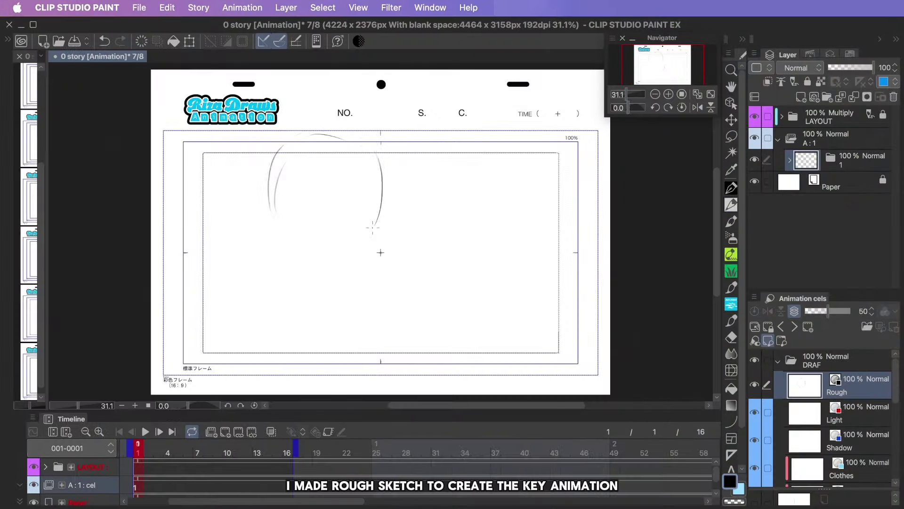
- Rough out the girl's head on the Rough layer: face contour, eye, nose and mouth guidelines, and loose hair strokes
mouse_move(383, 155)
left_mouse_down()
mouse_move(389, 206)
mouse_move(352, 231)
left_mouse_up()
left_click_drag(327, 249, 354, 249)
left_click_drag(296, 196, 328, 193)
left_click_drag(357, 194, 375, 190)
left_click_drag(330, 123, 311, 165)
left_click_drag(373, 160, 391, 222)
left_click_drag(325, 132, 286, 175)
- Transform the lassoed eye and draw darker pencil lines for the side hair and fringe over the faint sketch
key("super+minus")
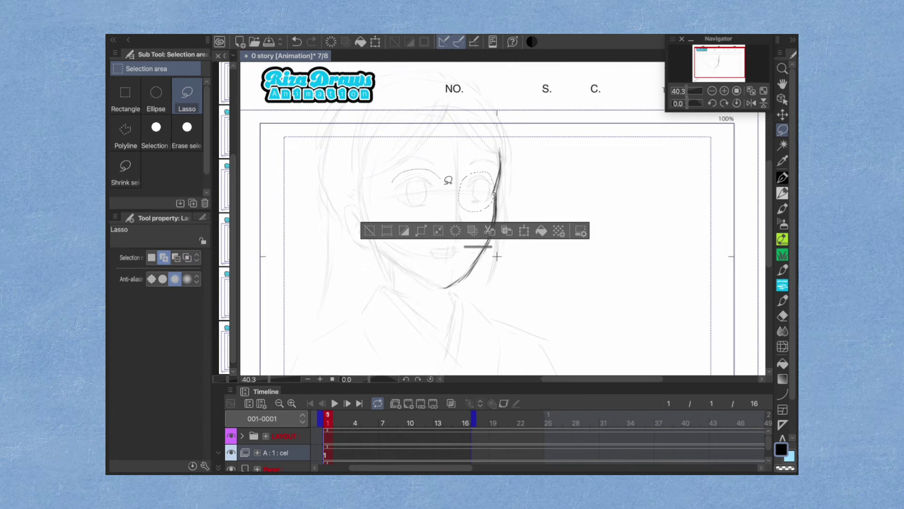
key("ctrl+t")
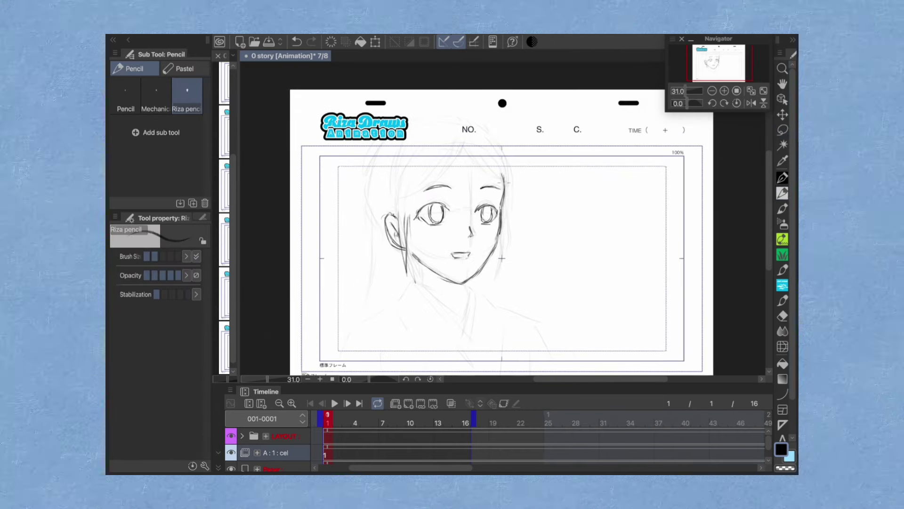
left_click_drag(381, 172, 362, 304)
left_click_drag(494, 146, 507, 259)
mouse_move(426, 148)
left_mouse_down()
mouse_move(404, 189)
mouse_move(490, 125)
left_mouse_up()
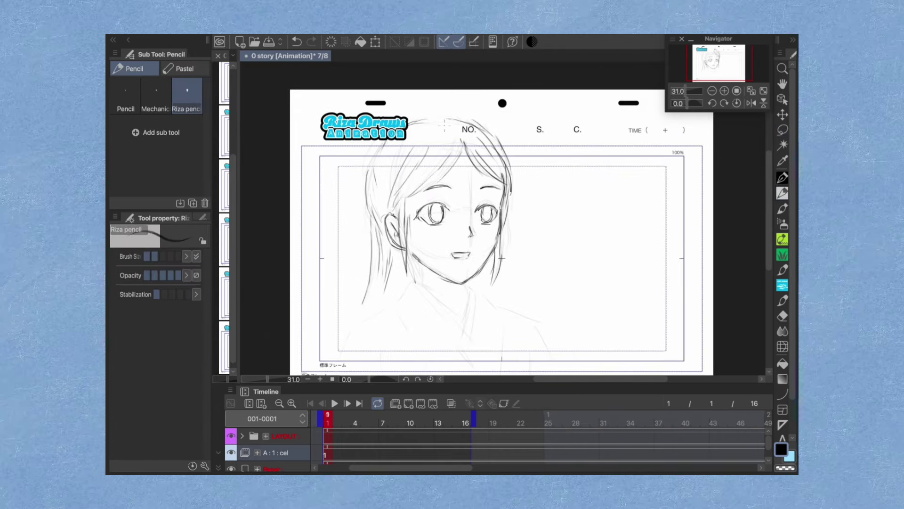
- Refine the face drawing by transforming the lassoed eyebrow and the selection around the whole head
left_click_drag(431, 268, 440, 276)
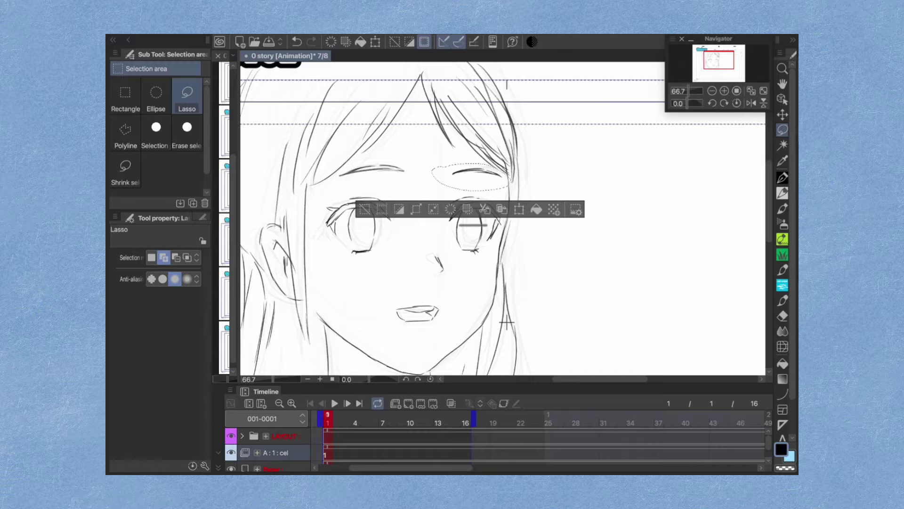
key("ctrl+t")
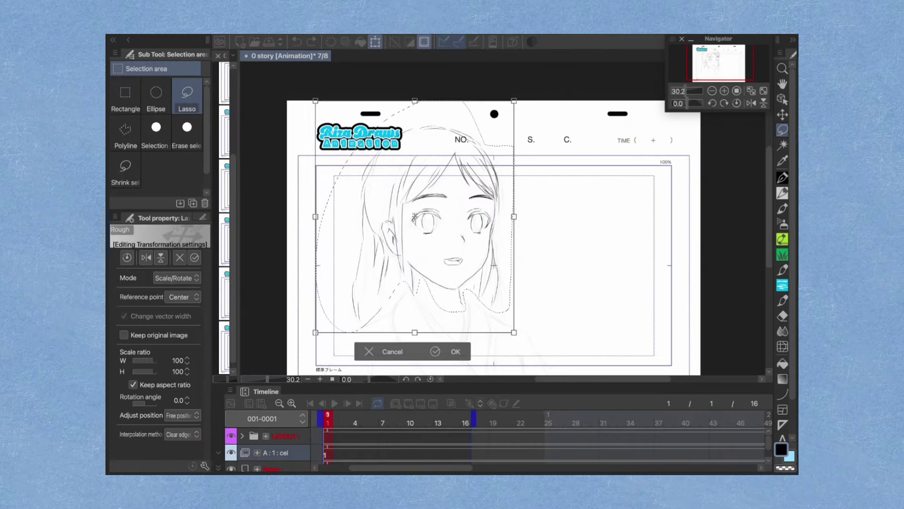
key("Return")
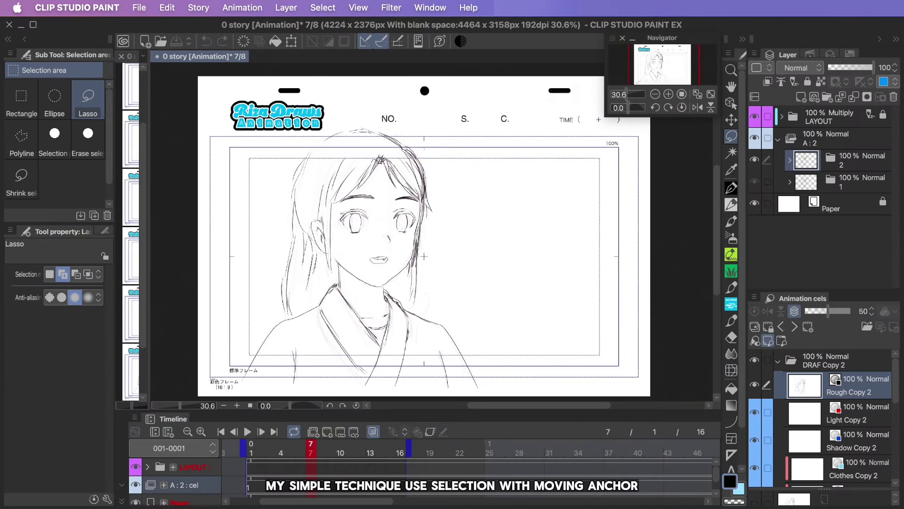
- Paste the lassoed head onto its own layer in cel 2 and tilt it slightly around a reference point at the neck
scroll(430, 212, "up", 1)
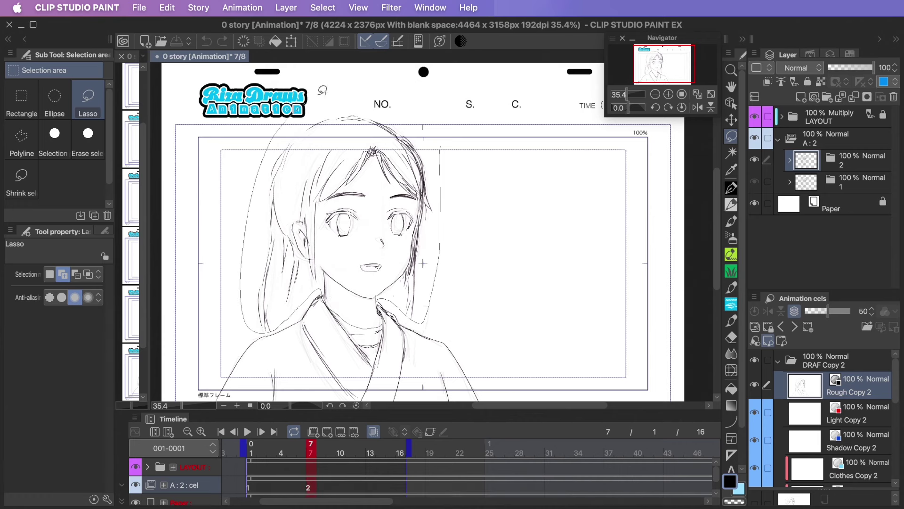
key("ctrl+v")
key("ctrl+t")
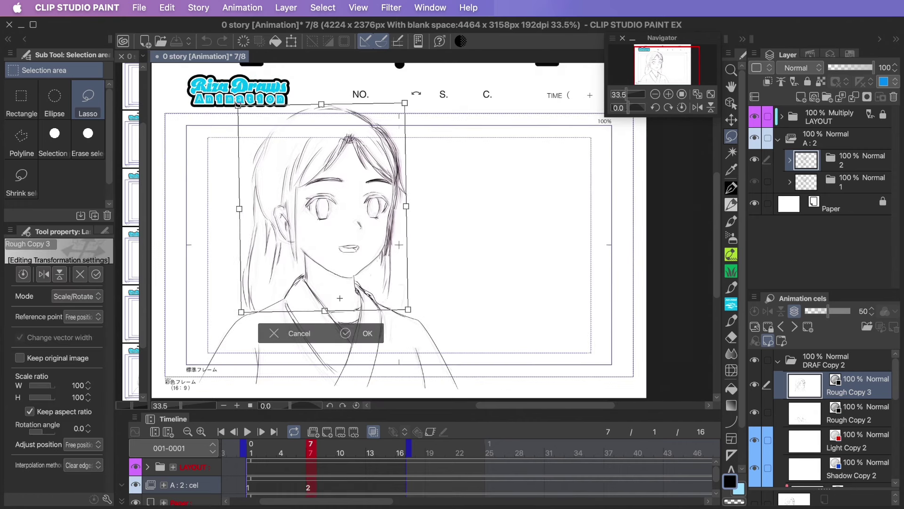
key("Return")
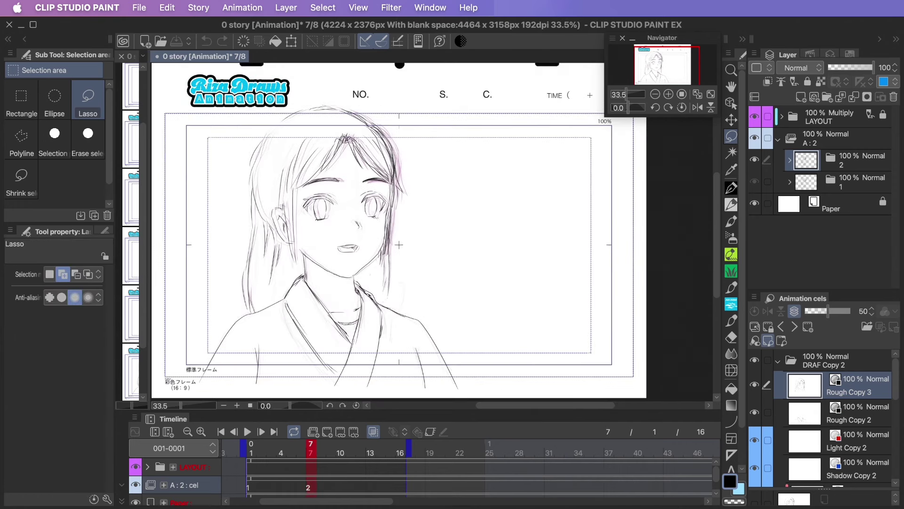
- Transform the hair lock beside the ear in cel 2 and rotate the lock along the opposite cheek by about 3.9 degrees
scroll(399, 244, "up", 3)
key("ctrl+t")
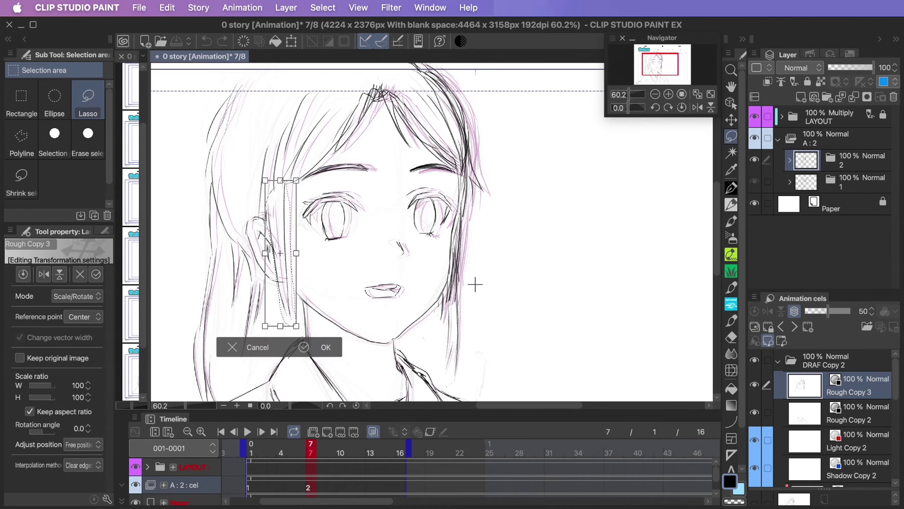
key("Return")
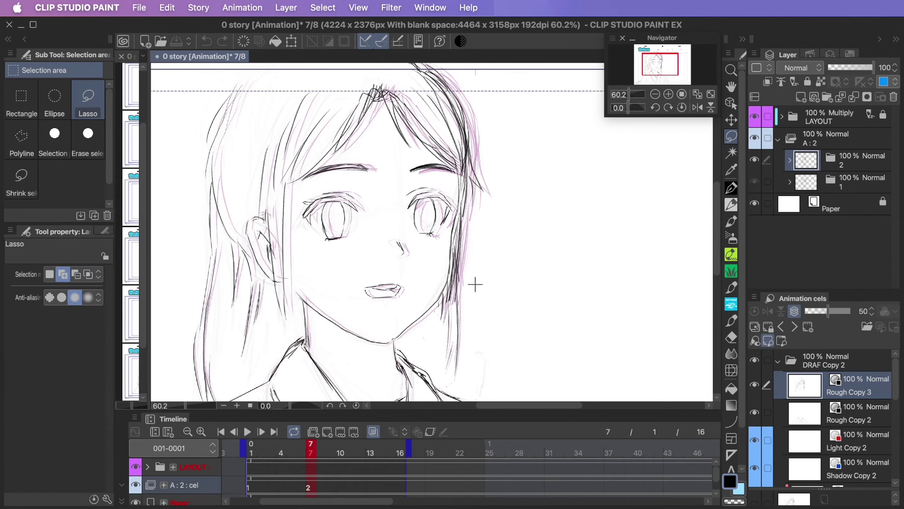
key("ctrl+z")
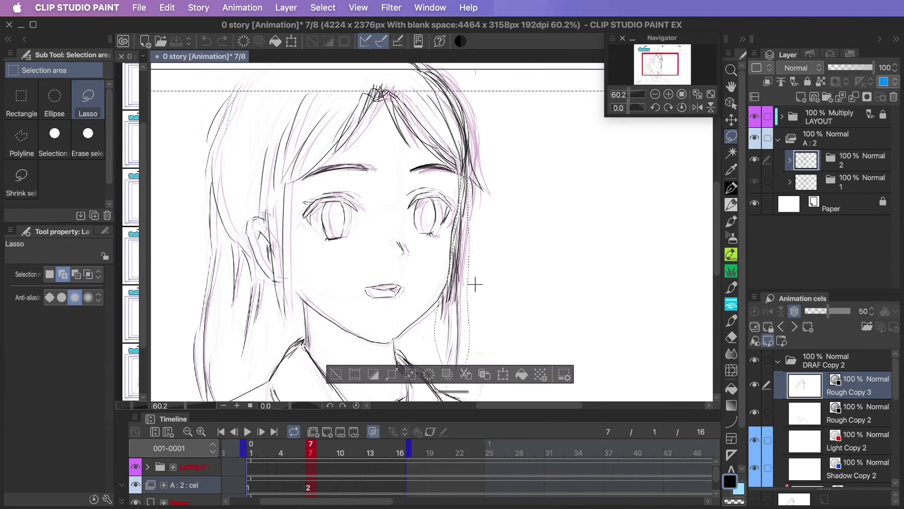
key("ctrl+t")
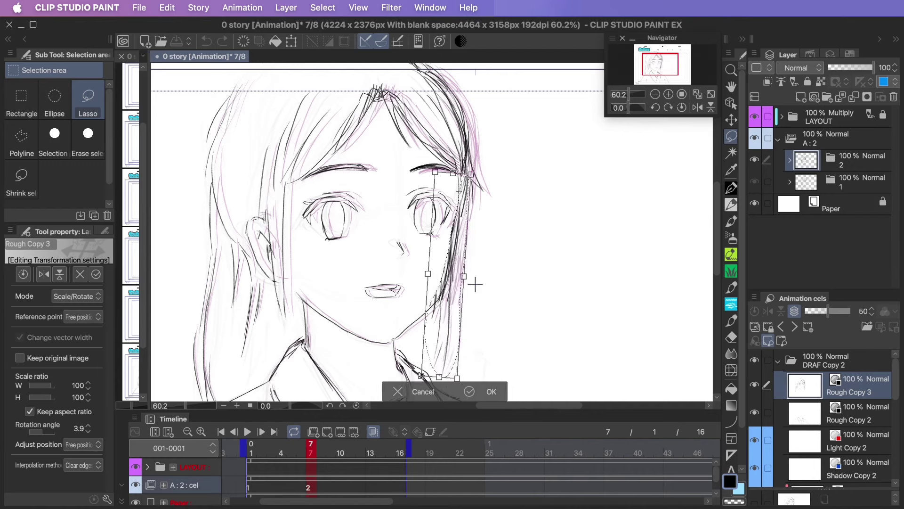
key("Return")
key("ctrl+minus")
key("ctrl+minus")
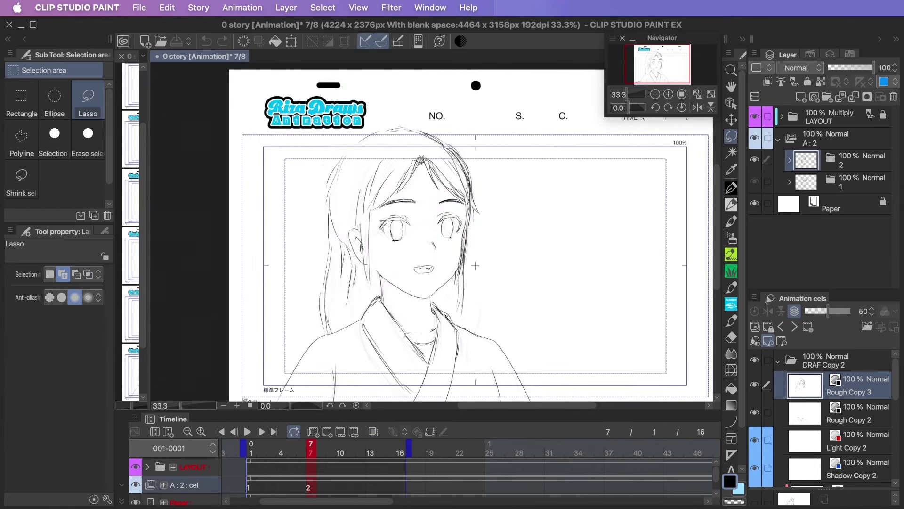
- Transform the lassoed hair lock beside the ear on the Rough Copy 4 layer at frame 5
scroll(679, 66, "down", 1)
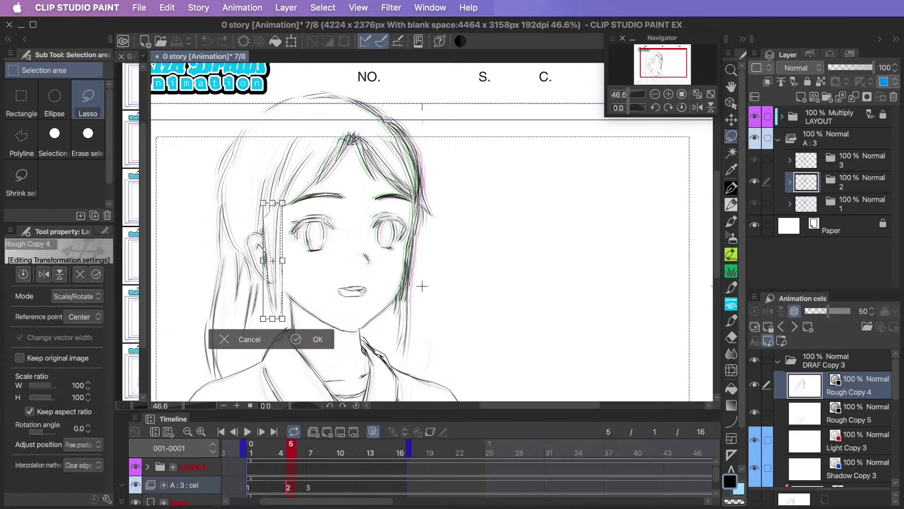
key("Return")
scroll(669, 72, "down", 3)
scroll(669, 72, "up", 1)
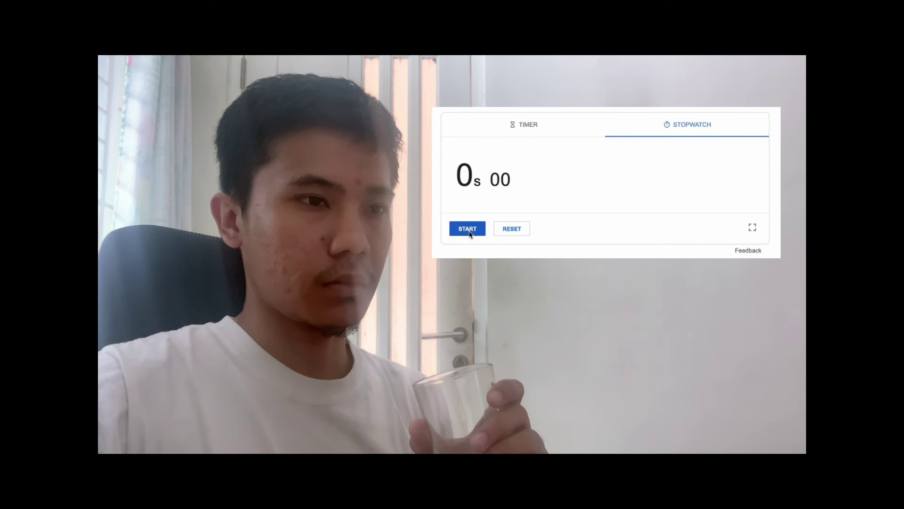
- Switch to the online stopwatch and time the movement of the hand holding the glass
left_click(469, 231)
left_click(470, 231)
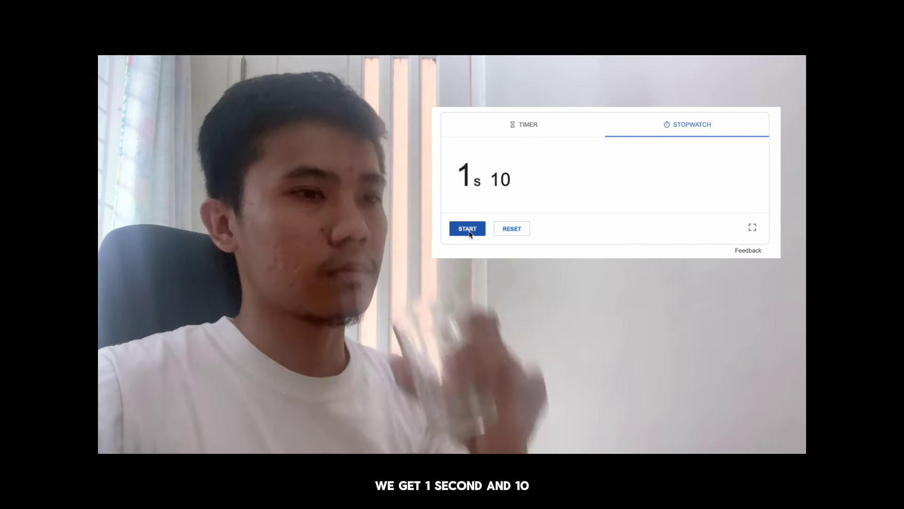
left_click(468, 229)
left_click(468, 229)
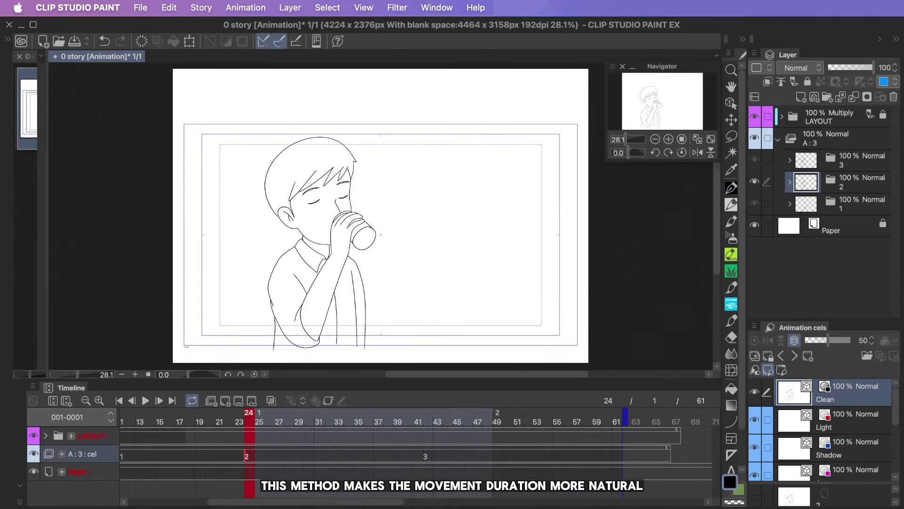
- In the drinking animation, move cel 3 to about frame 61, extend the timeline's end frame and play it back
left_click_drag(425, 456, 613, 456)
left_click_drag(625, 416, 665, 417)
key("space")
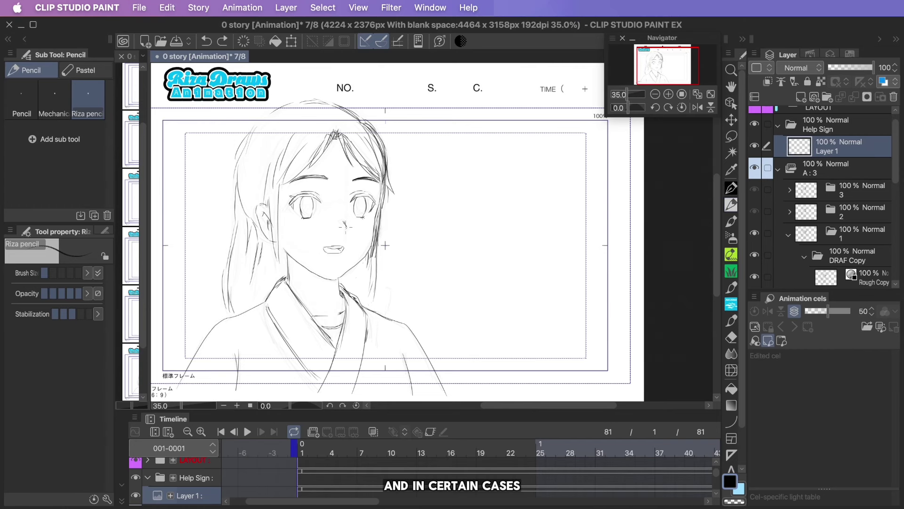
- Set the drawing color to red and sketch a horizontal guideline at nose height on Layer 1 of the Help Sign folder
double_click(730, 481)
left_click(518, 299)
left_click(683, 260)
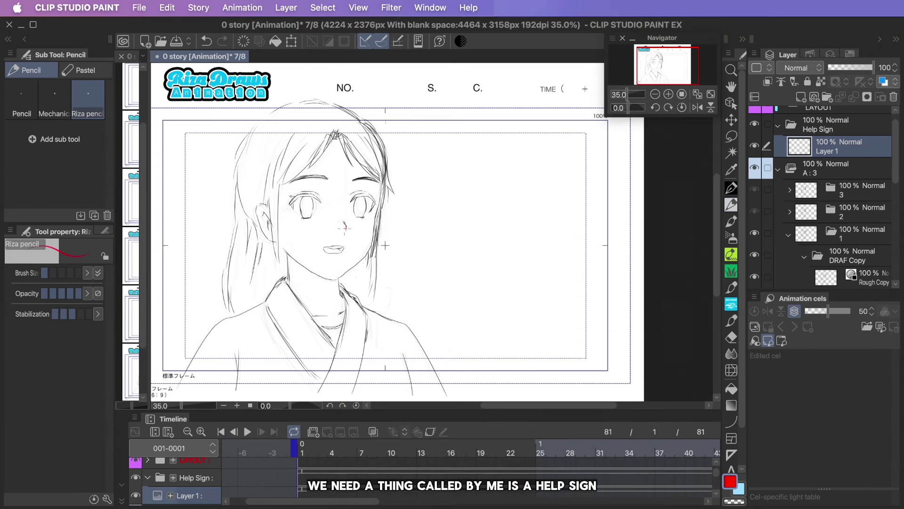
left_click_drag(345, 228, 202, 233)
key("super+z")
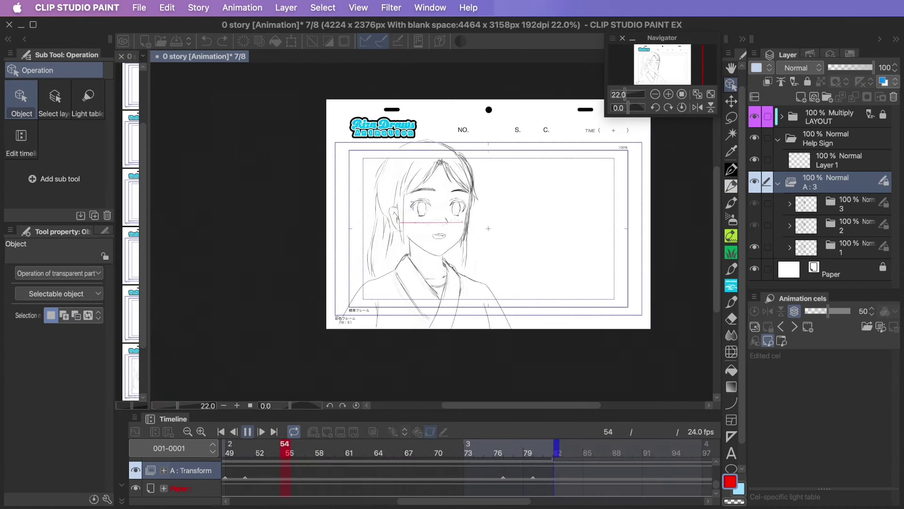
- Mark blue shadow guidelines over the portrait on the Shadow Copy layer and prepare the Light Copy layer for red light lines
left_click(711, 94)
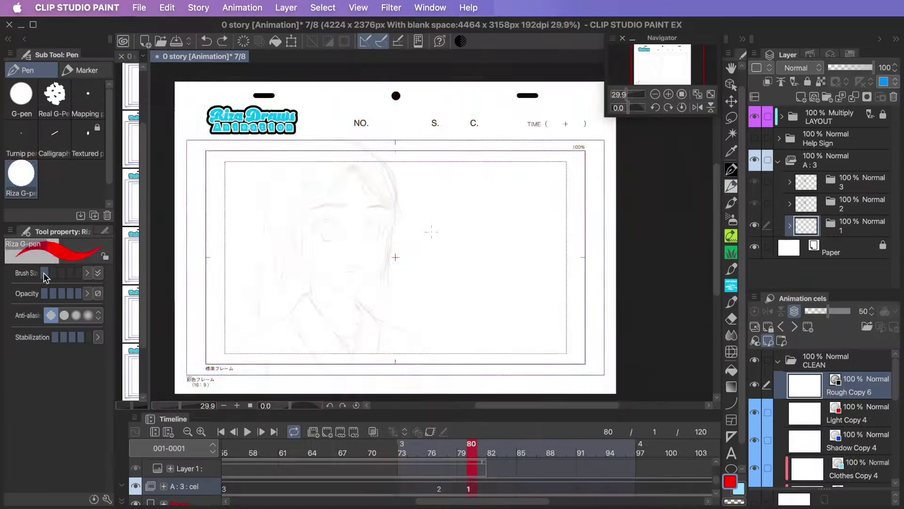
scroll(466, 271, "up", 3)
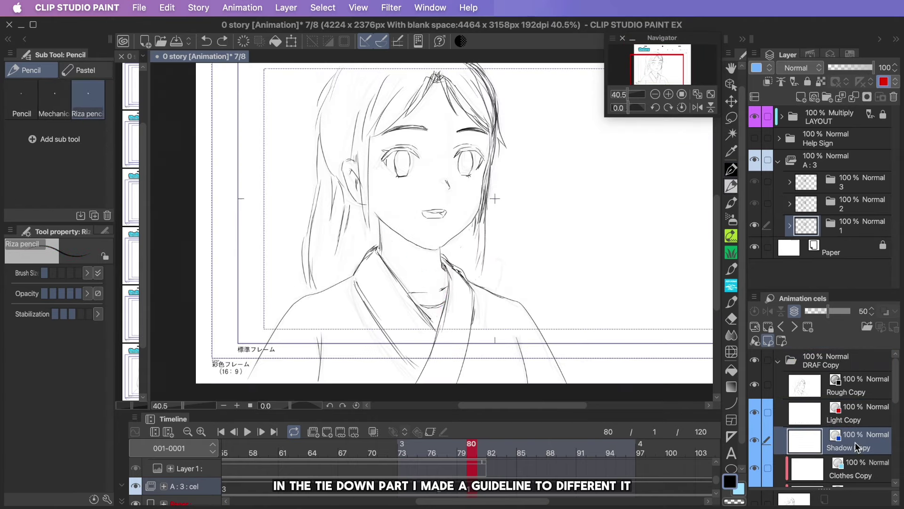
scroll(509, 292, "up", 2)
scroll(508, 292, "down", 2)
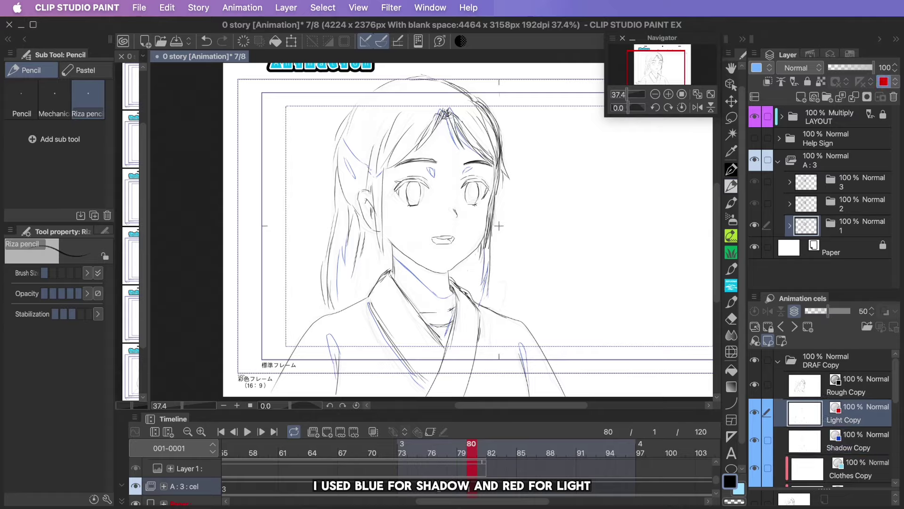
scroll(499, 226, "up", 5)
scroll(488, 284, "down", 3)
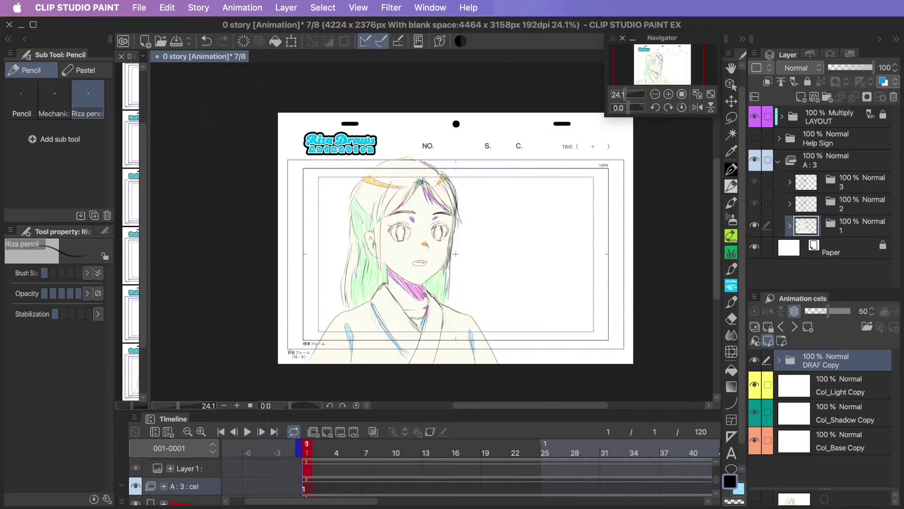
- Paste the copied clean-up folder above DRAF Copy as FINAL, and lower the DRAF Copy folder's opacity
key("ctrl+v")
double_click(829, 361)
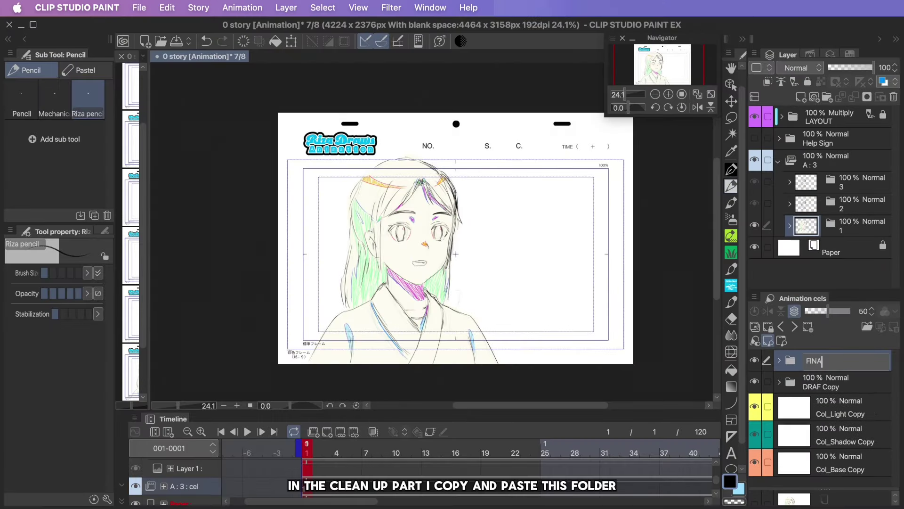
left_click(829, 382)
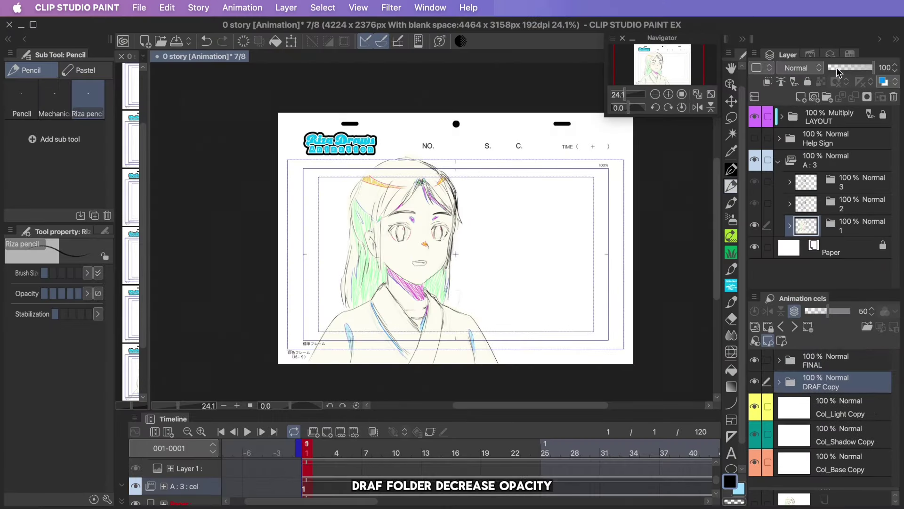
left_click_drag(873, 68, 836, 68)
left_click(829, 360)
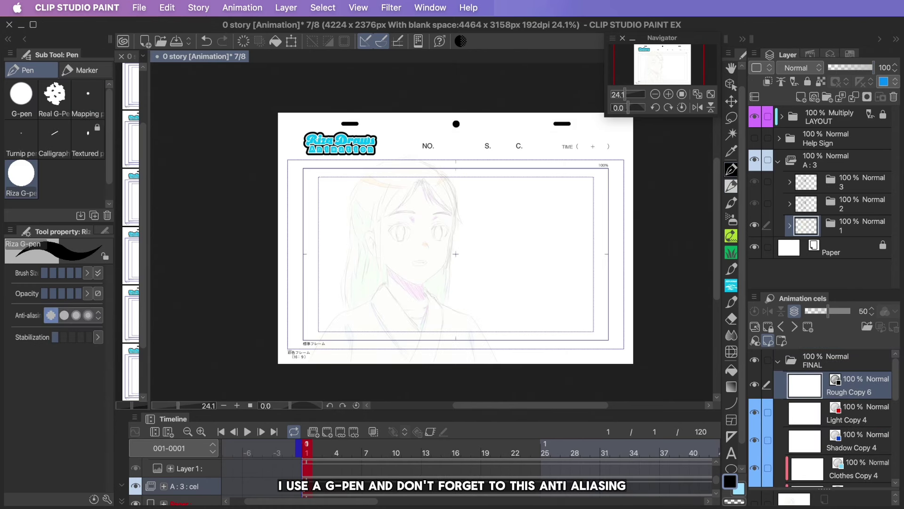
- Reduce the Riza G-pen brush size for clean line art on the Rough Copy 6 layer
left_click(45, 272)
left_click(87, 273)
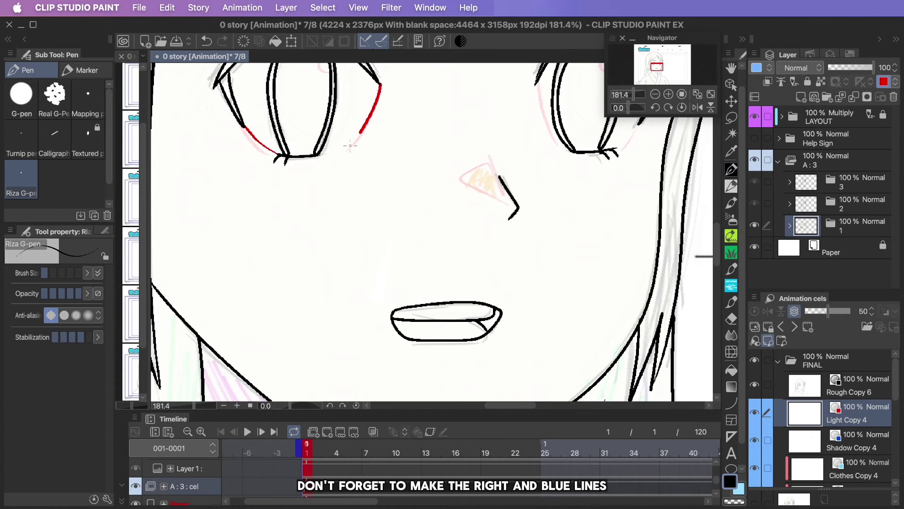
- Ink the red light lines around the eyes, the pupil highlights and the nose on the Light Copy 4 layer
key("super+z")
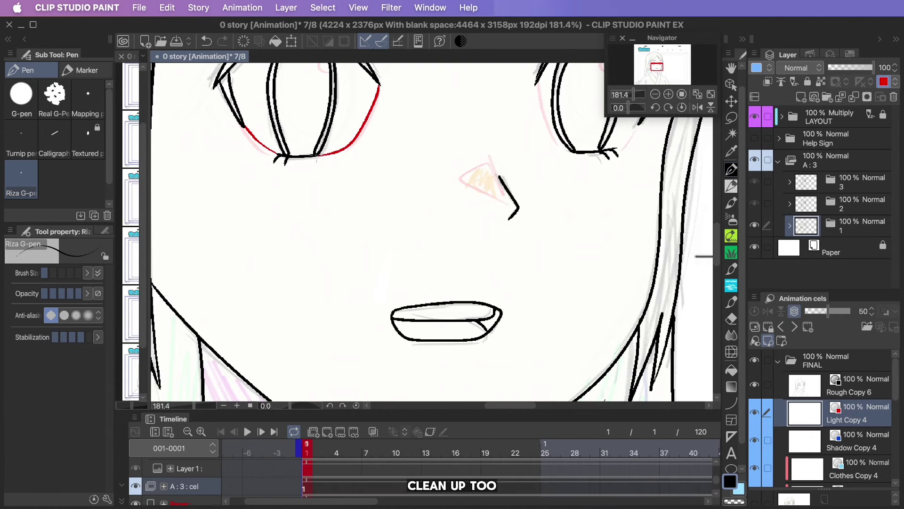
scroll(541, 313, "down", 3)
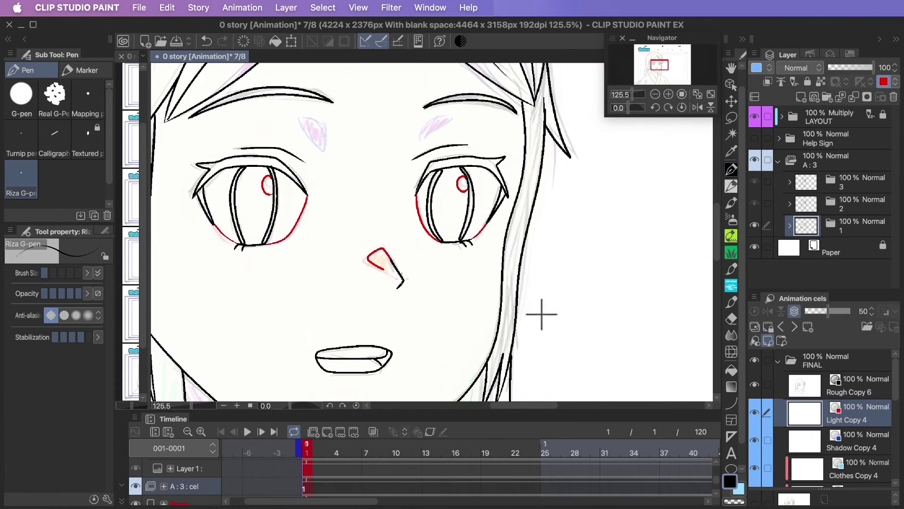
scroll(541, 314, "down", 2)
scroll(589, 278, "up", 5)
- Ink the blue shadow lines along the fringe, brows, ear, neck and collar on the Shadow Copy 4 layer
left_click(848, 443)
left_click_drag(391, 224, 431, 322)
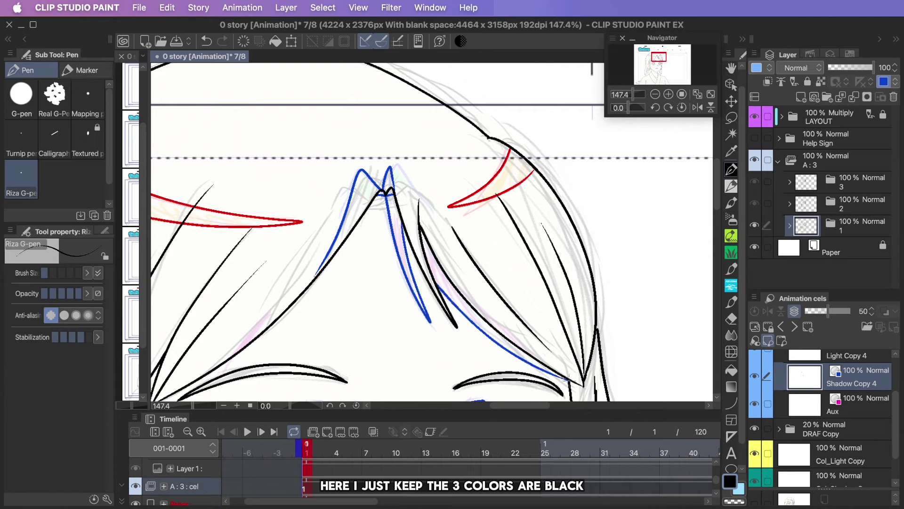
left_click_drag(377, 283, 495, 188)
left_click_drag(471, 109, 239, 313)
scroll(696, 374, "down", 3)
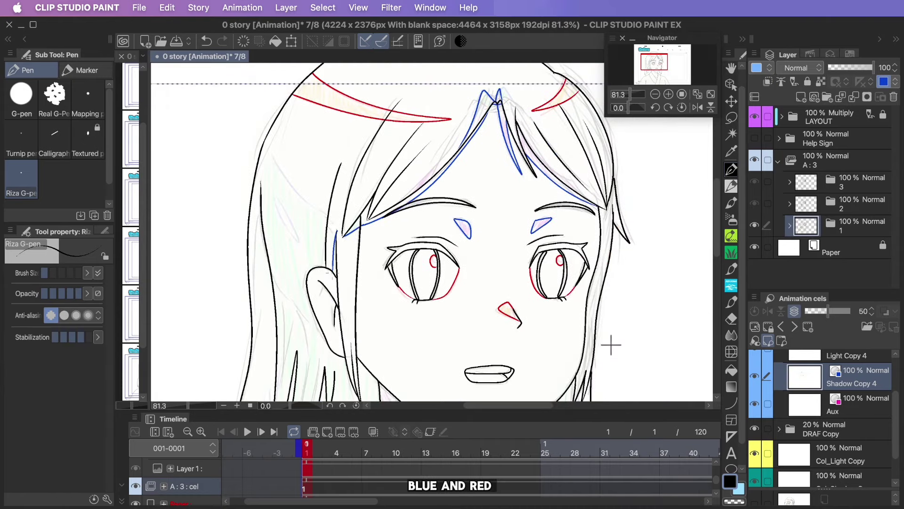
scroll(611, 345, "down", 3)
scroll(565, 101, "up", 5)
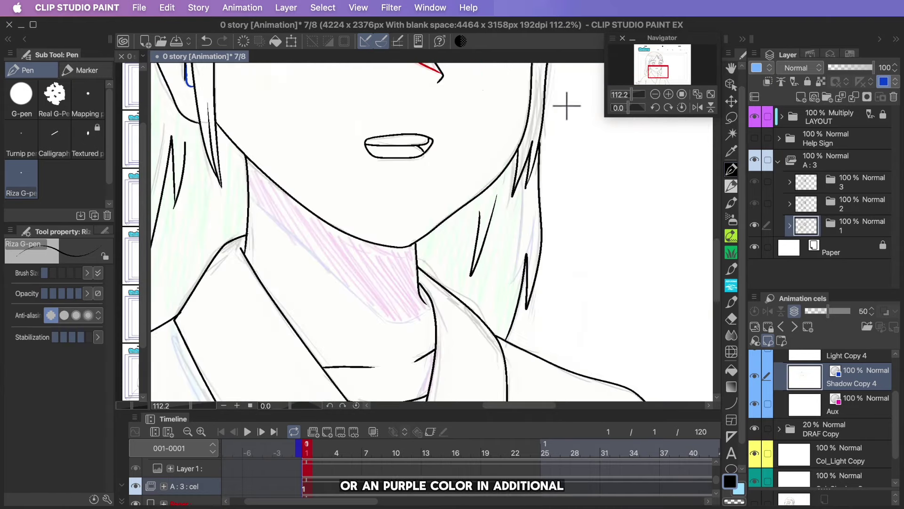
scroll(511, 105, "down", 5)
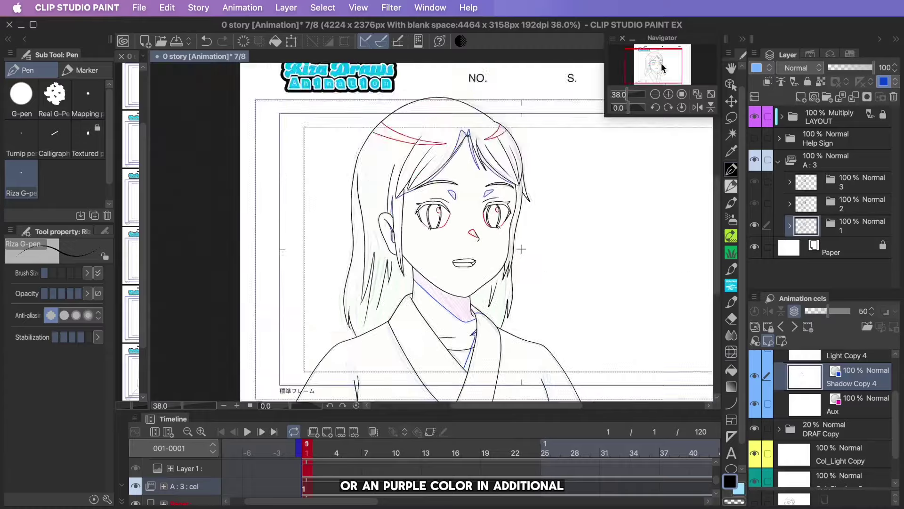
key("space")
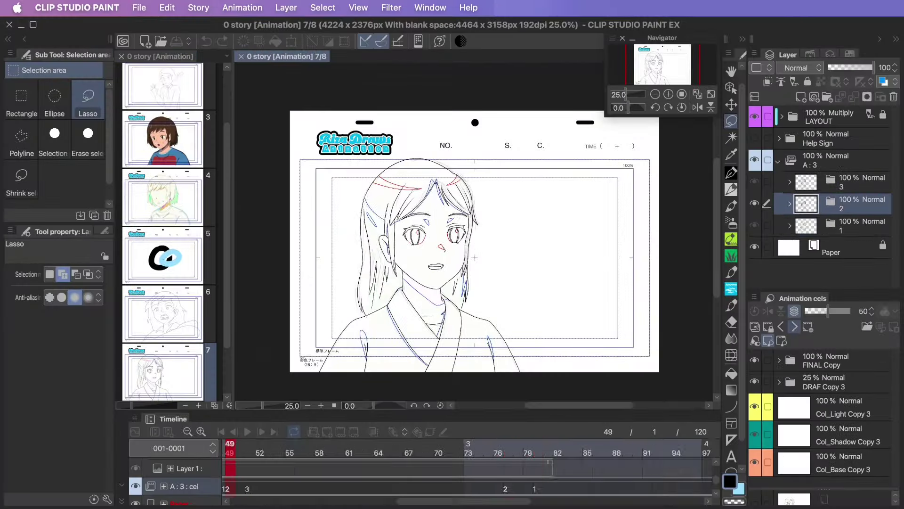
- Create a new animation folder named Mouth directly above the A animation folder
scroll(545, 202, "up", 2)
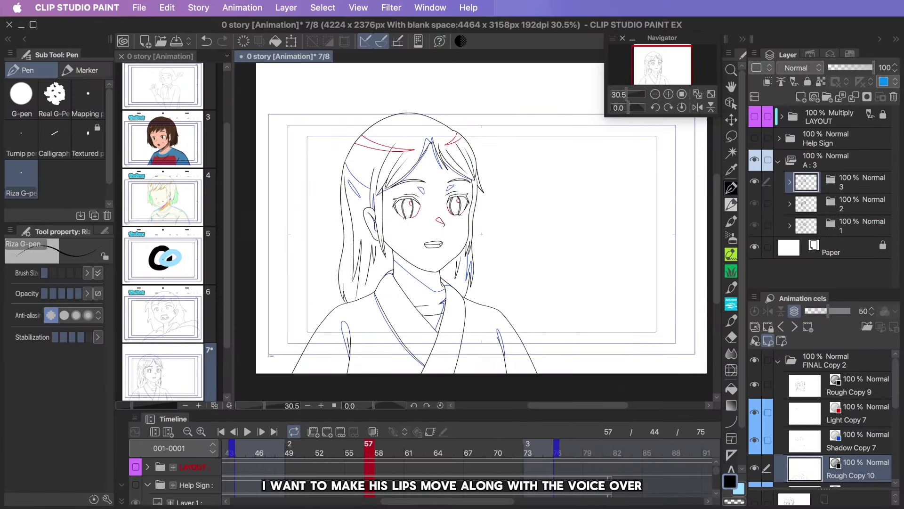
left_click(829, 160)
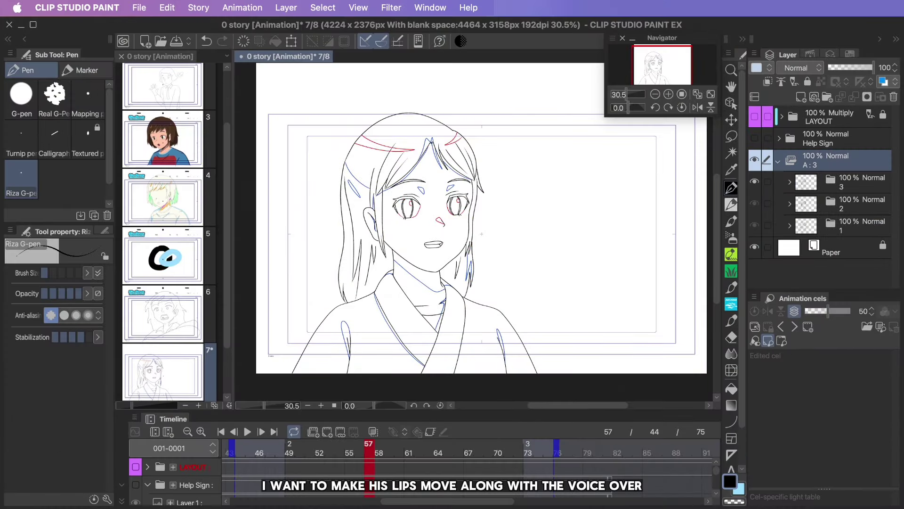
left_click(314, 432)
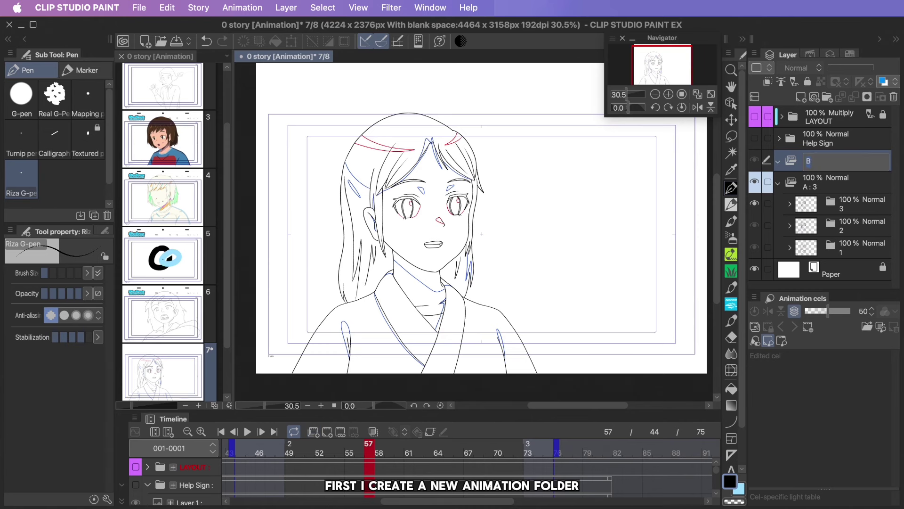
key("Return")
- Lower the A folder's opacity to 28% and draw a mouth shape on Rough Copy 11 in the Mouth folder
scroll(451, 224, "up", 3)
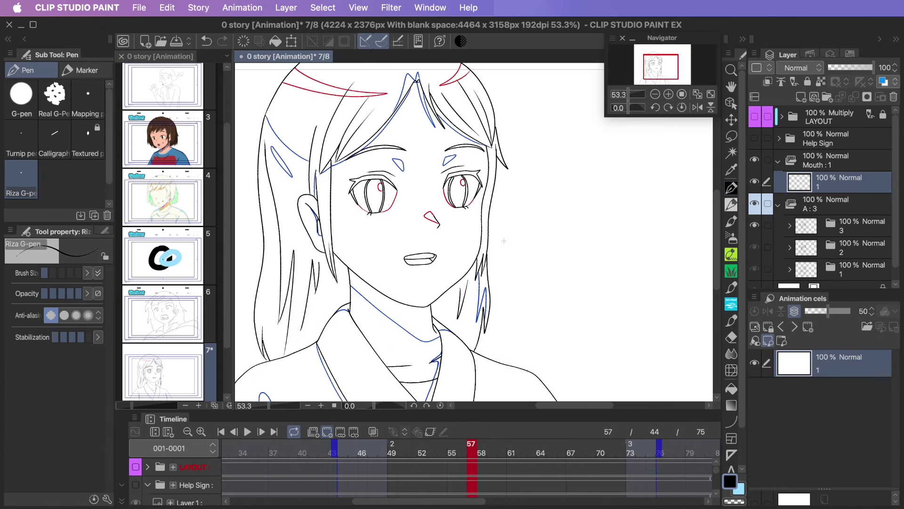
left_click(824, 204)
left_click_drag(885, 67, 845, 67)
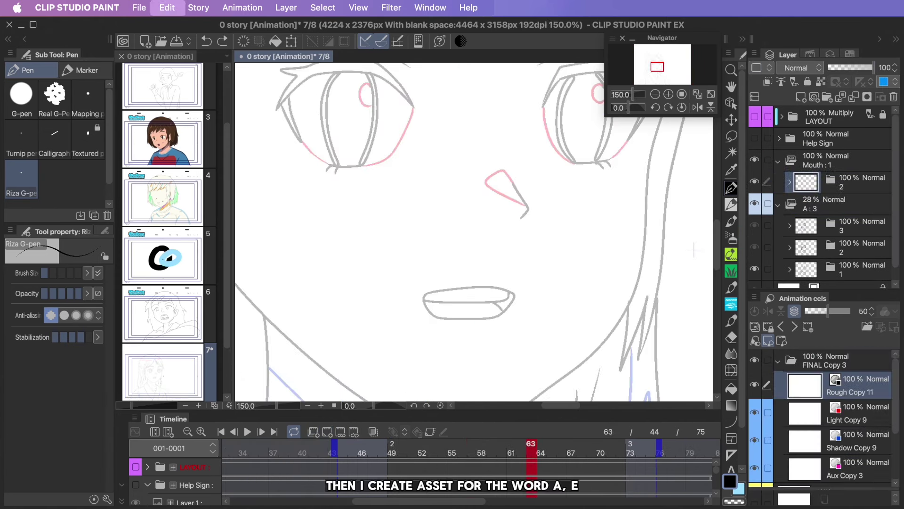
left_click_drag(431, 291, 500, 289)
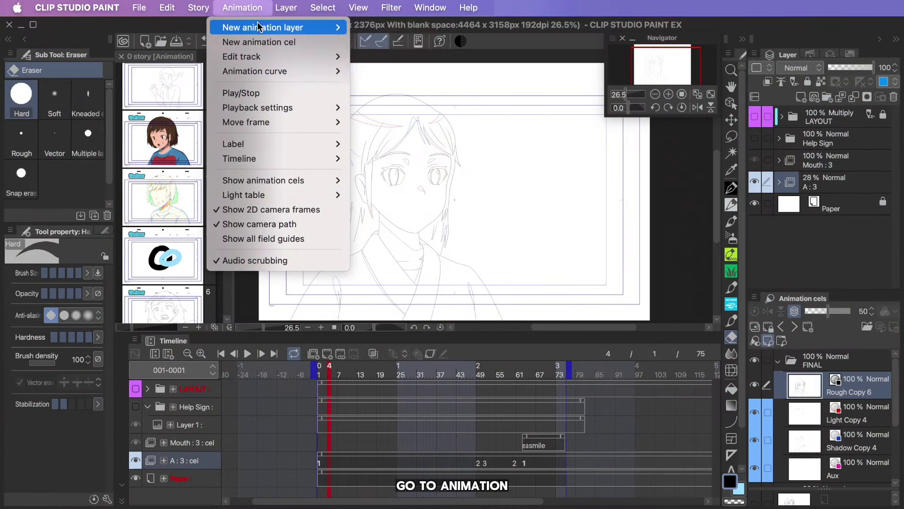
- Add an audio layer above the Help Sign folder and import VO.mp3 from Downloads into it
mouse_move(258, 27)
left_click(367, 57)
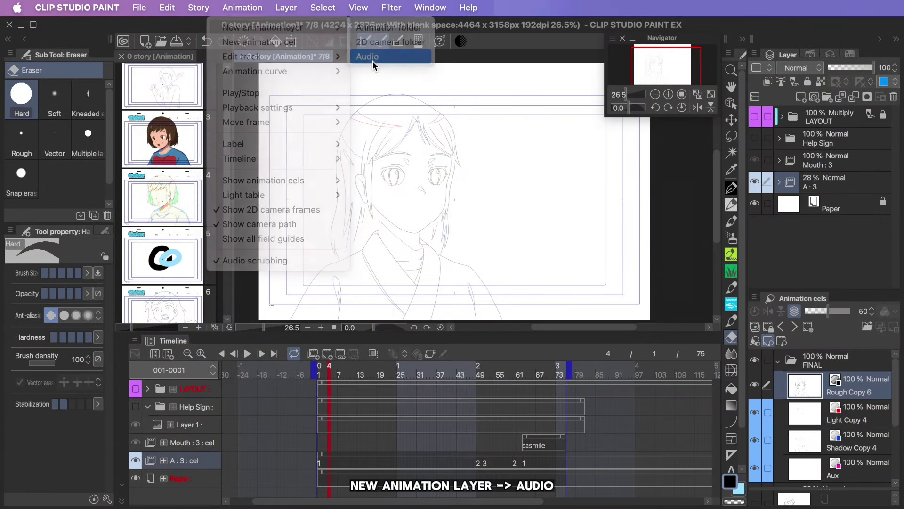
left_click_drag(832, 175, 775, 125)
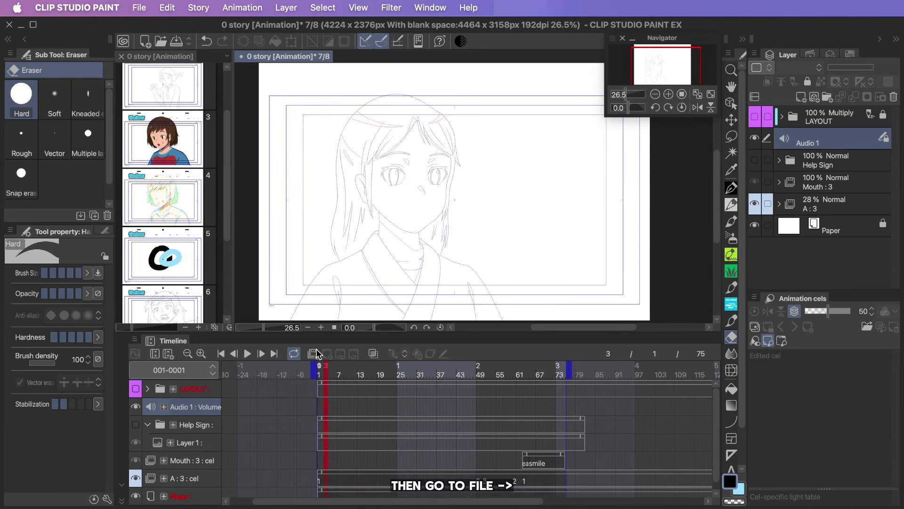
left_click(139, 7)
mouse_move(236, 258)
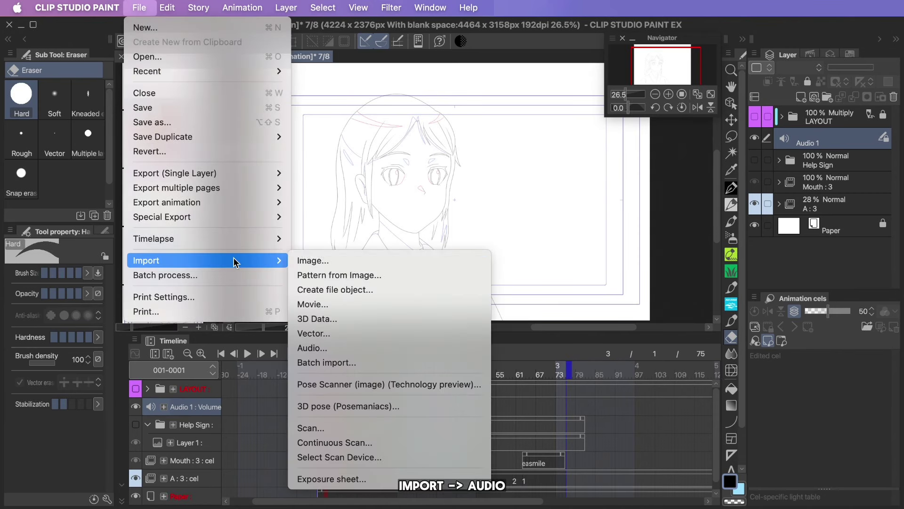
left_click(349, 347)
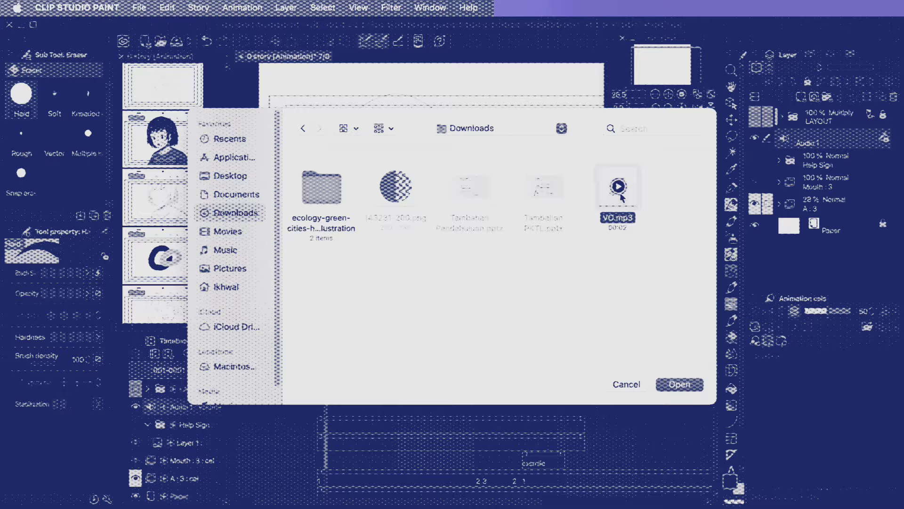
double_click(620, 193)
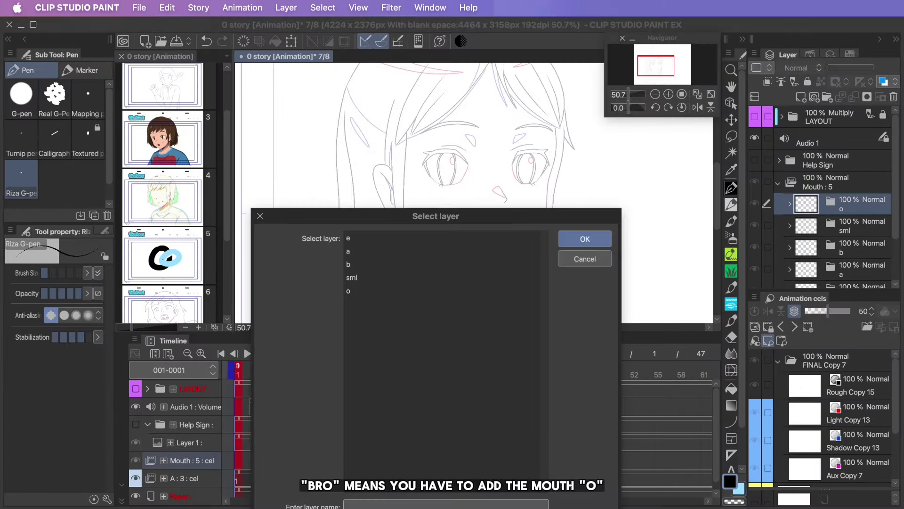
- Assign the sml, o, e and a mouth cels along the Mouth track to match the voice-over
key("Return")
key("Return")
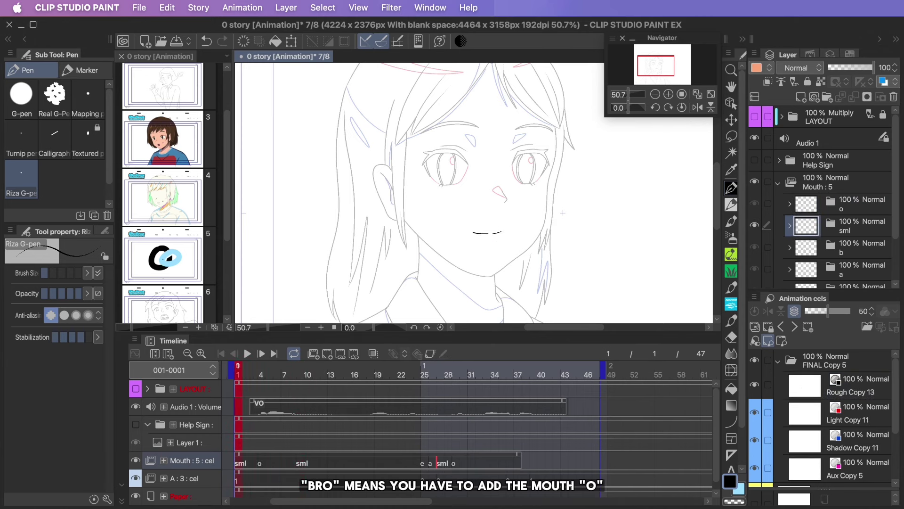
left_click_drag(238, 374, 371, 378)
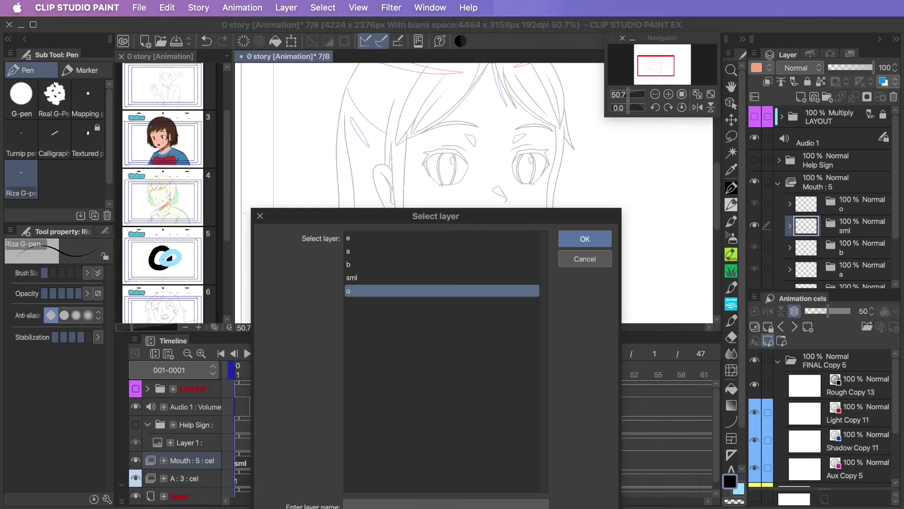
left_click(584, 239)
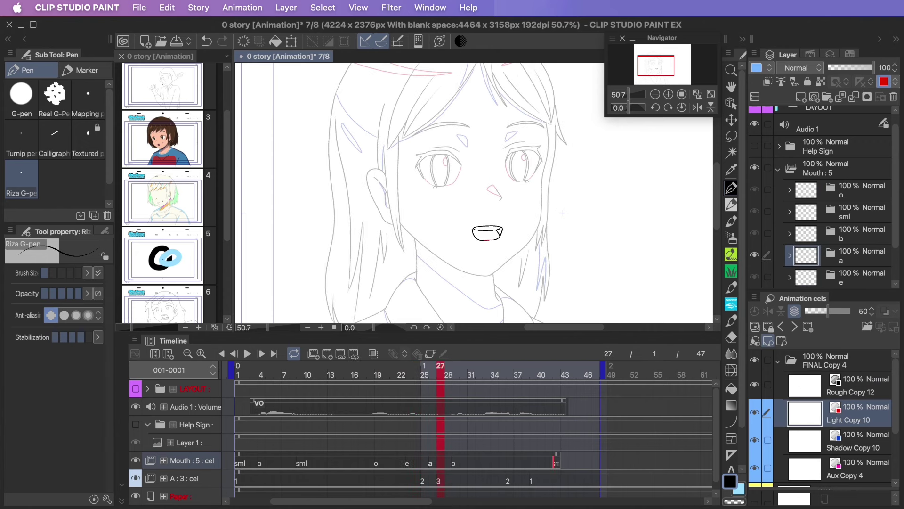
left_click(433, 463)
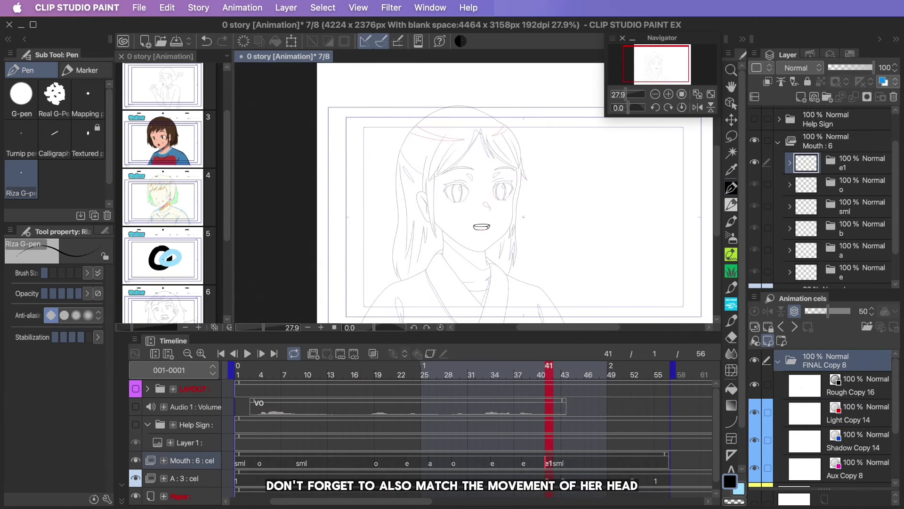
- Transform the e1, sml1 and sml2 mouth drawings to follow the head movement, rotating sml2 by -1.0 degrees
key("ctrl+t")
scroll(446, 246, "up", 2)
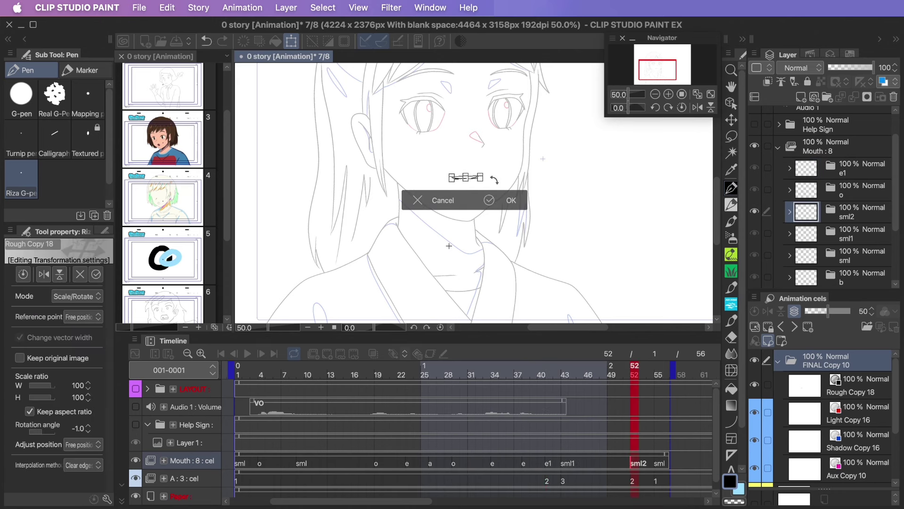
key("Return")
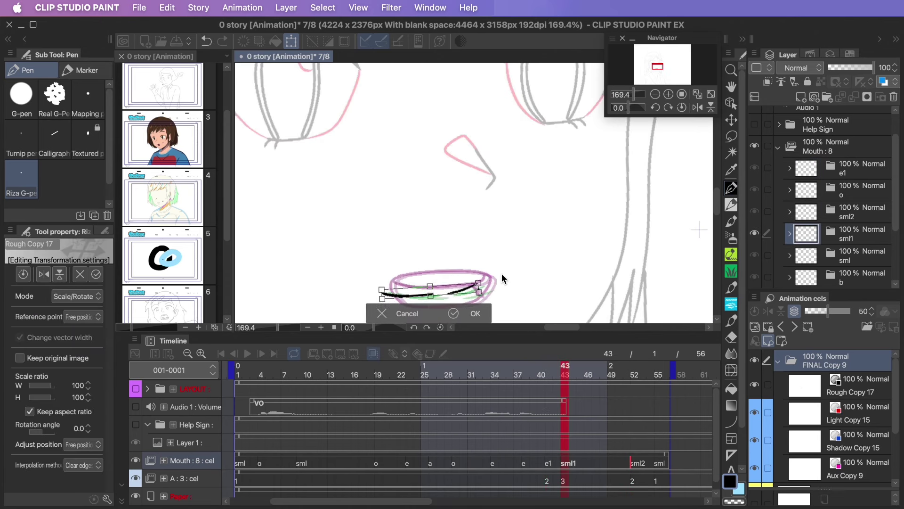
left_click(453, 313)
scroll(473, 193, "down", 5)
key("Return")
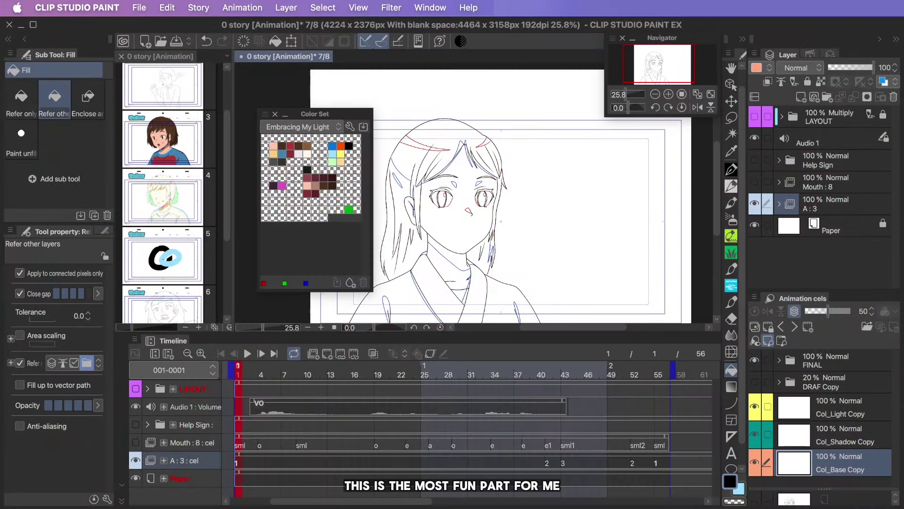
- Show the pink-haired character reference in Sub View and hide the Light Copy 4, Shadow Copy 4 and Aux layers
left_click(430, 8)
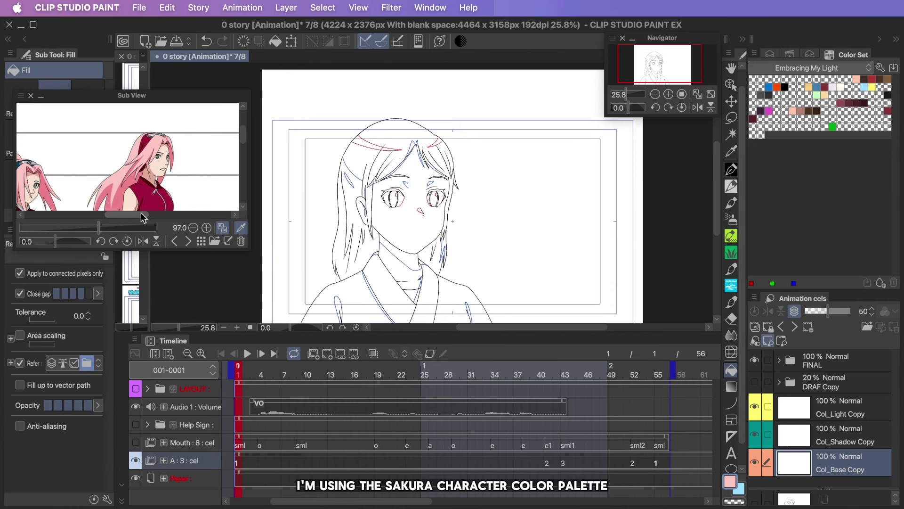
left_click_drag(144, 218, 187, 210)
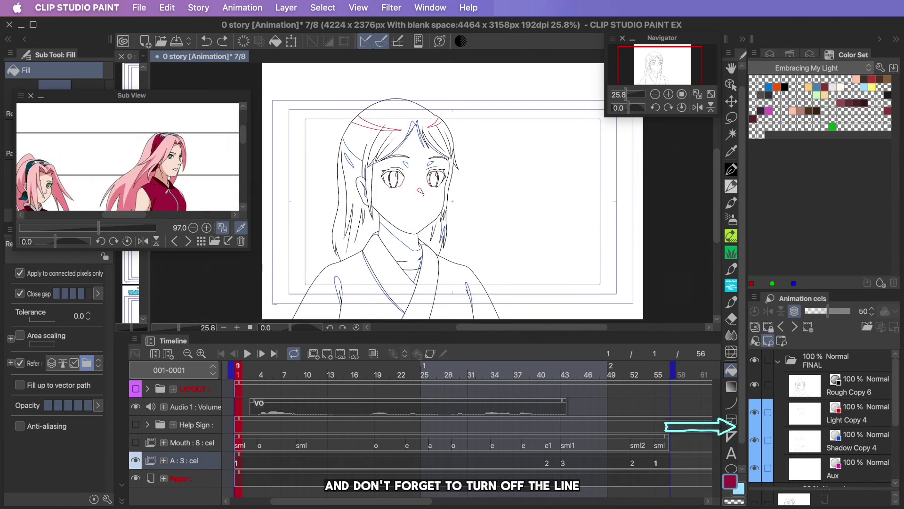
left_click(755, 467)
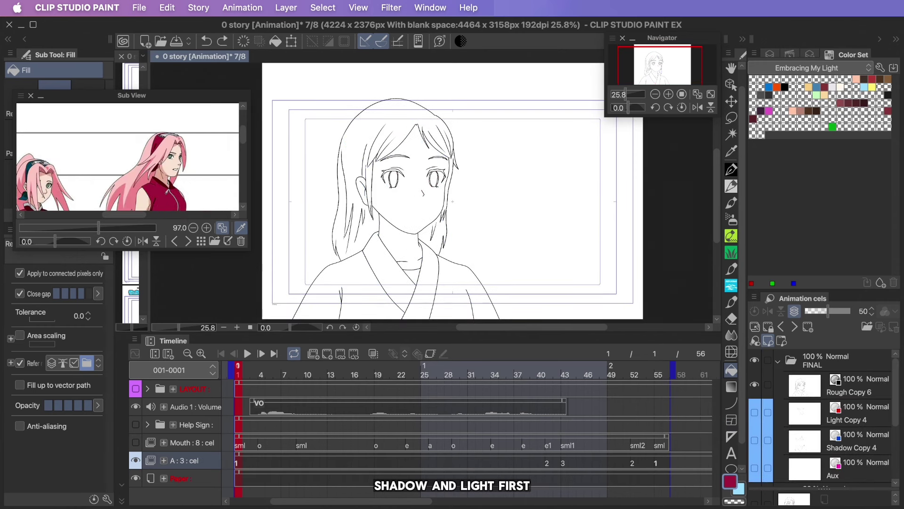
- Fill the skin, pink hair, green eyes, crimson robe and blue undershirt with base colors on the Col_Base Copy layer
scroll(897, 417, "down", 2)
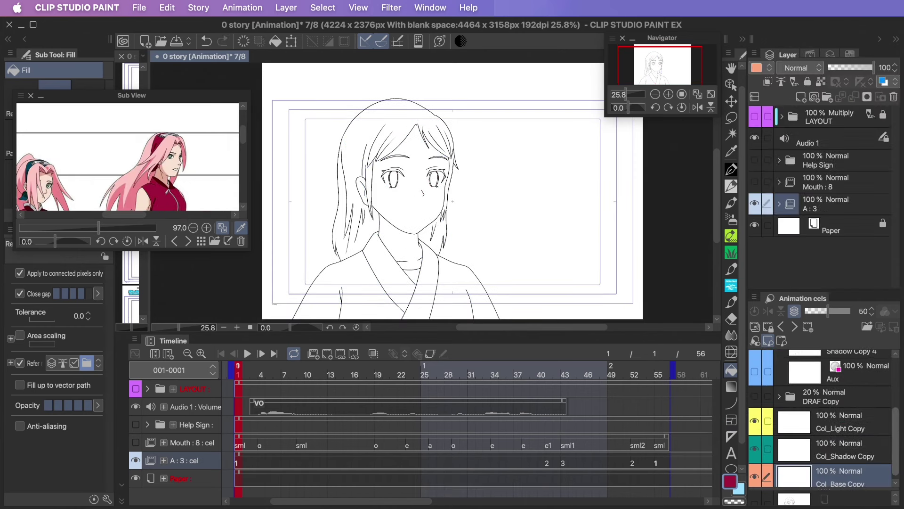
left_click(369, 288)
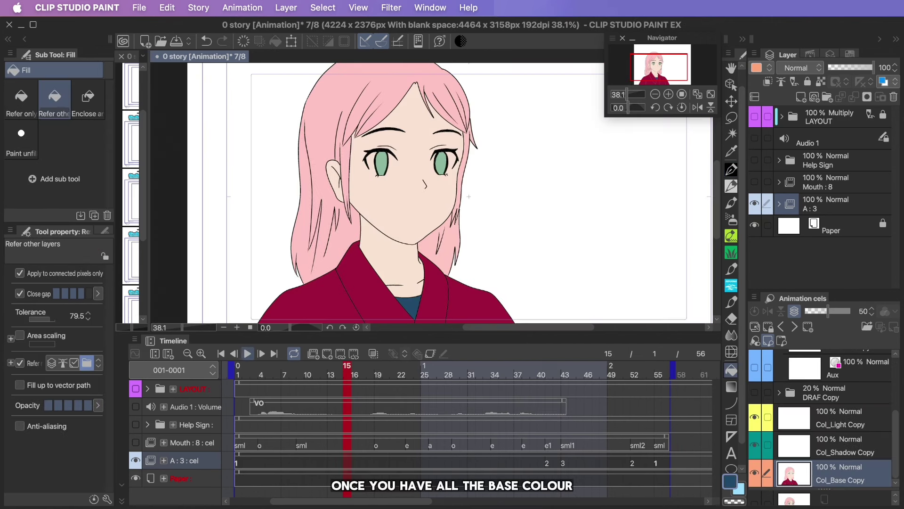
- Show the light and shadow line layers again and fill the neck shadow of cel 1 on the Col_Shadow Copy layer
scroll(894, 406, "up", 3)
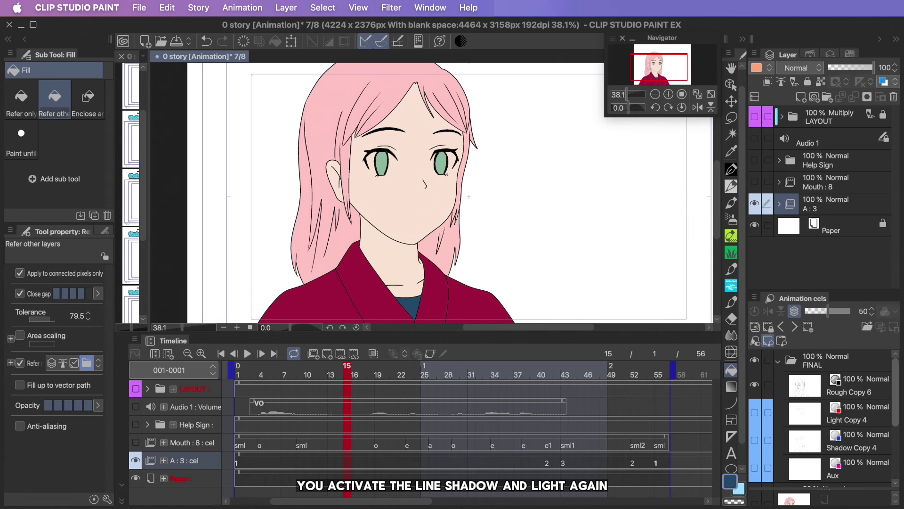
left_click(754, 440)
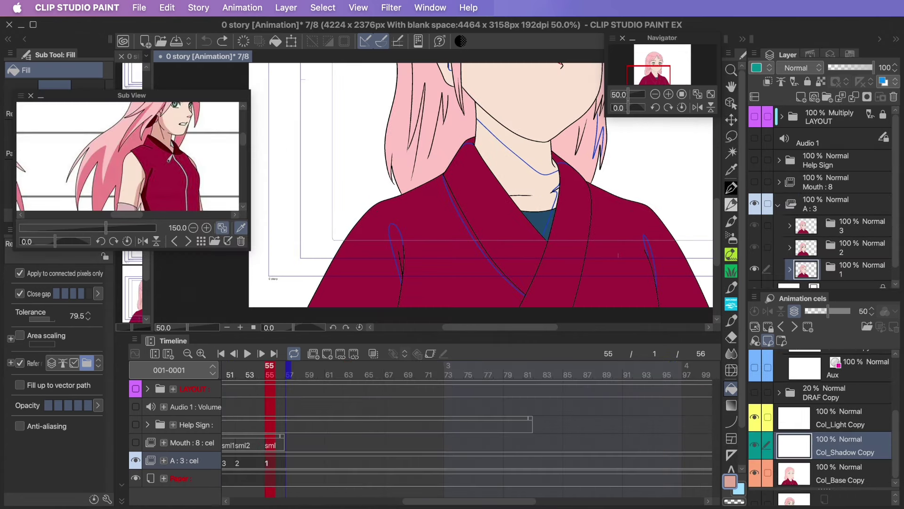
left_click(539, 150)
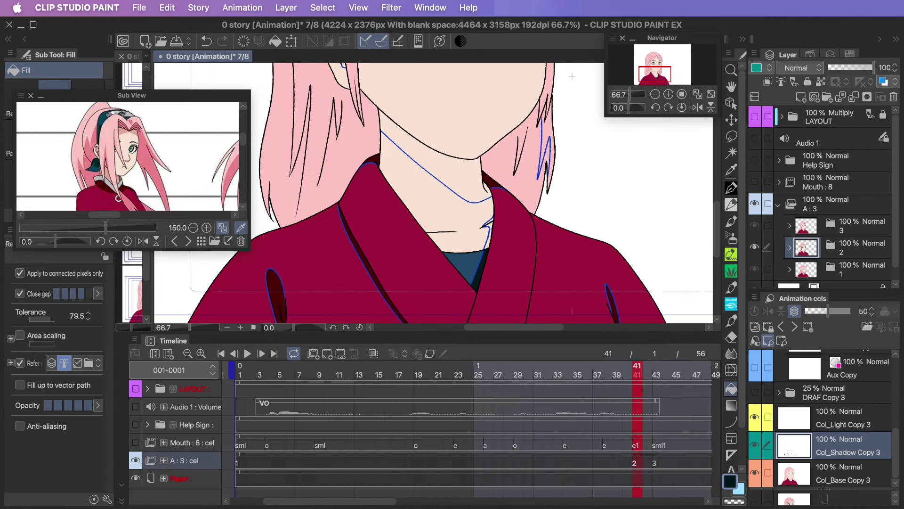
- Fill the hair, forehead, eyelid, ear and neck shadows of cel 2 on the Col_Shadow Copy 3 layer
key("ctrl+alt+0")
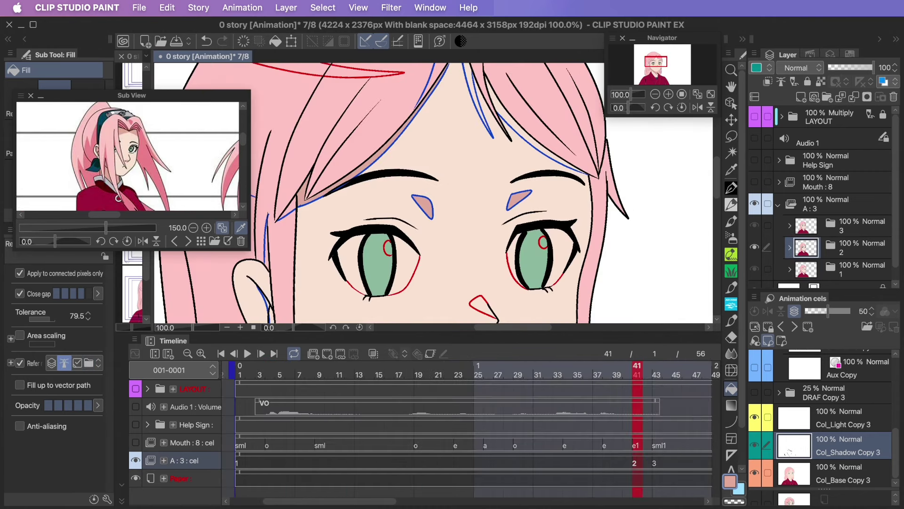
scroll(457, 139, "down", 2)
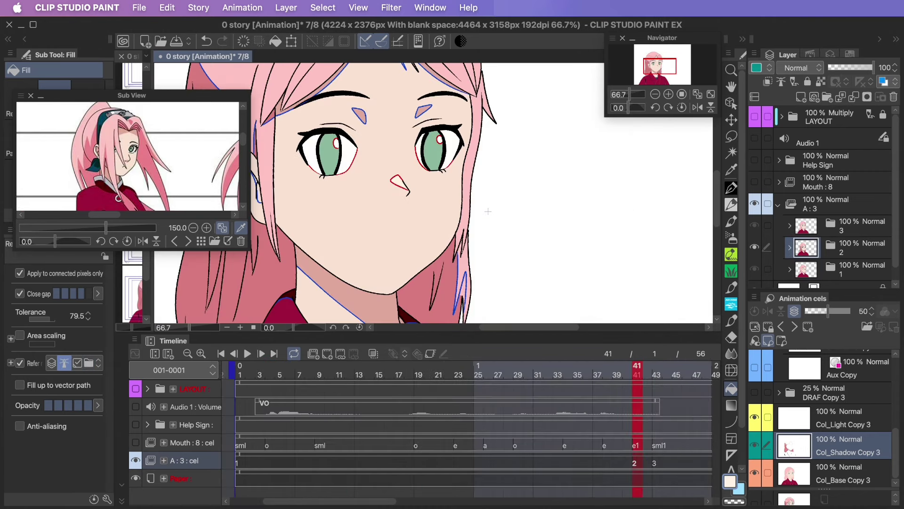
scroll(514, 174, "down", 4)
scroll(515, 174, "up", 2)
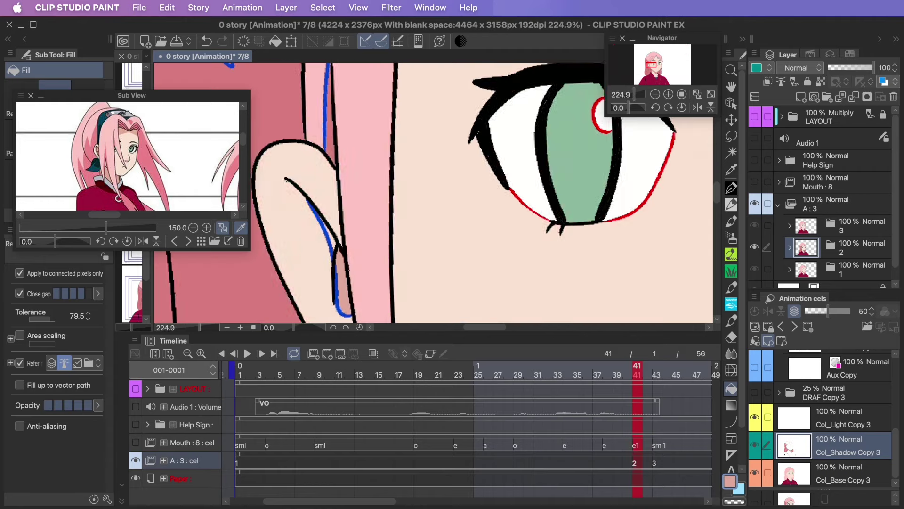
scroll(897, 401, "up", 3)
scroll(898, 401, "down", 1)
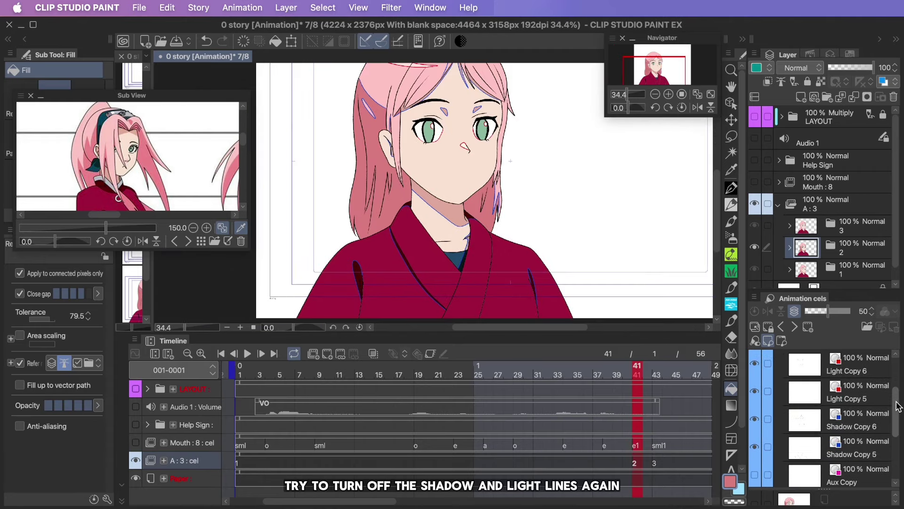
- Hide the colored light and shadow line layers and play back the shaded animation
left_click_drag(755, 364, 754, 448)
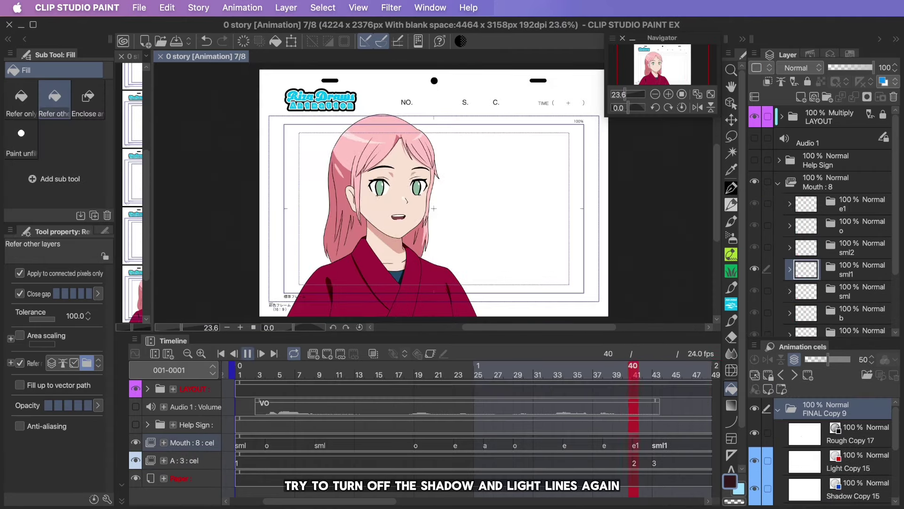
key("space")
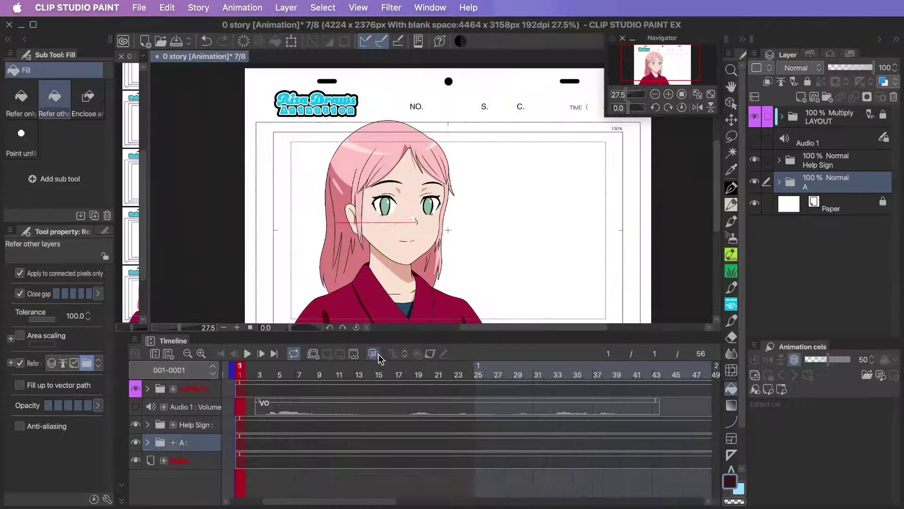
- Enable keyframes on the A folder and expand its Mouth and A tracks in the timeline
left_click(374, 353)
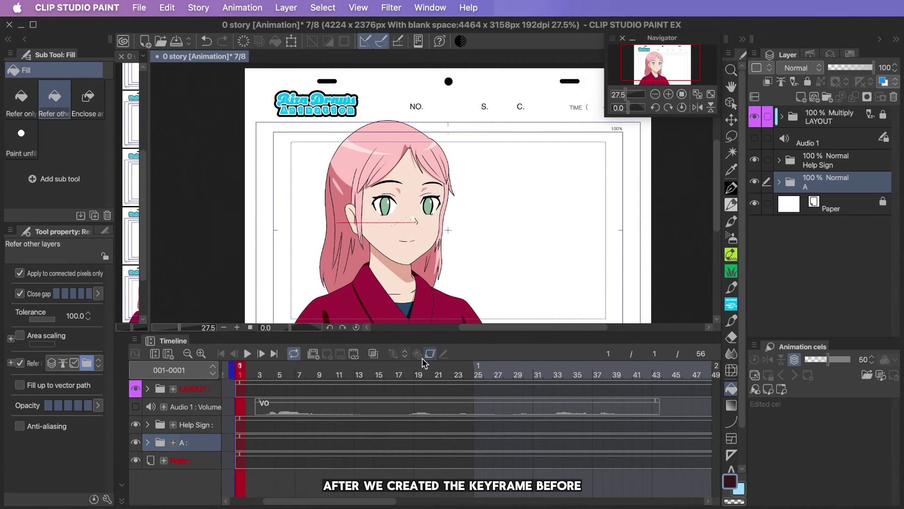
key("super+minus")
key("super+minus")
key("super+minus")
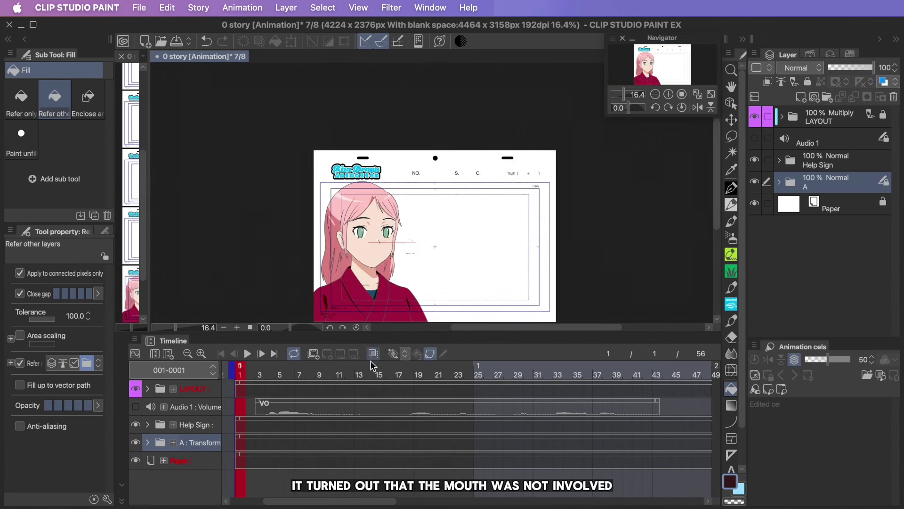
scroll(372, 377, "left", 4)
left_click(147, 443)
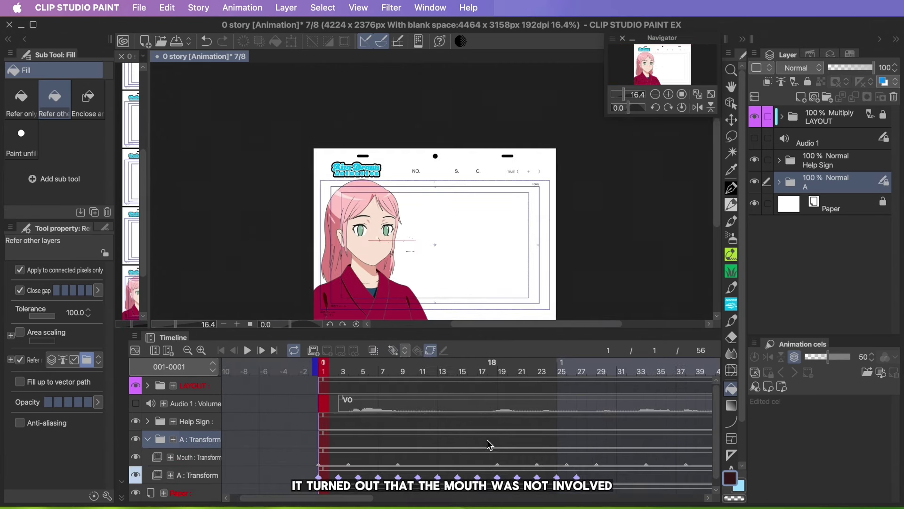
- Select and delete all the previous transform keyframes on the A animation folder's track
scroll(488, 444, "down", 1)
key("Return")
key("super+plus")
key("super+plus")
key("super+plus")
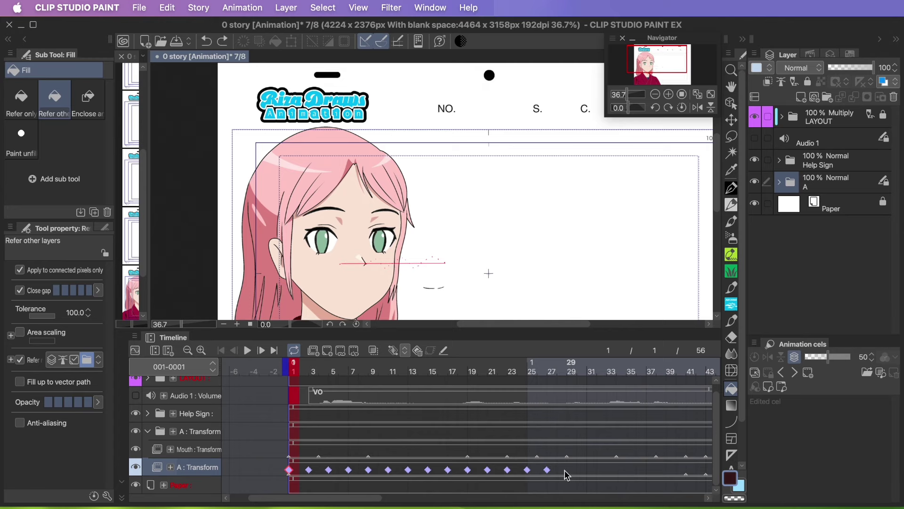
key("Delete")
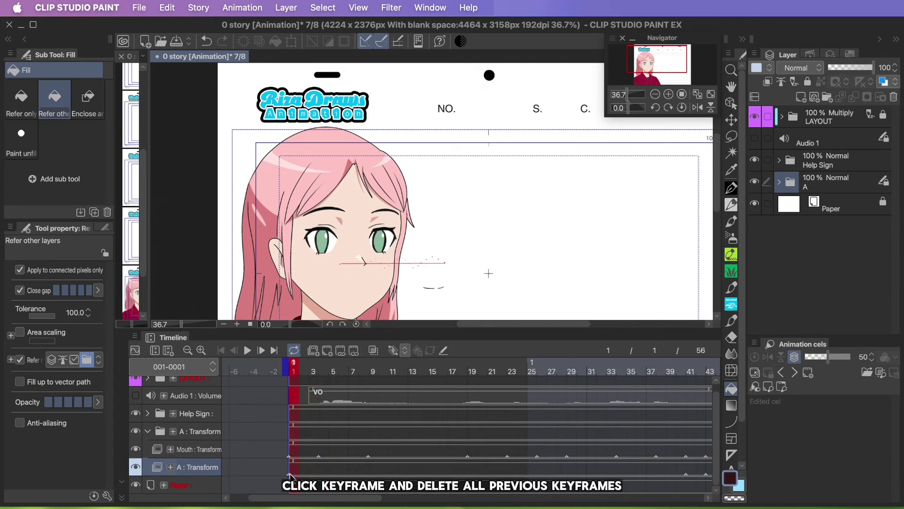
- Create matching transform keyframes on the Mouth and A tracks every two frames from frame 1 to 23
right_click(290, 476)
left_click(349, 374)
key("super+minus")
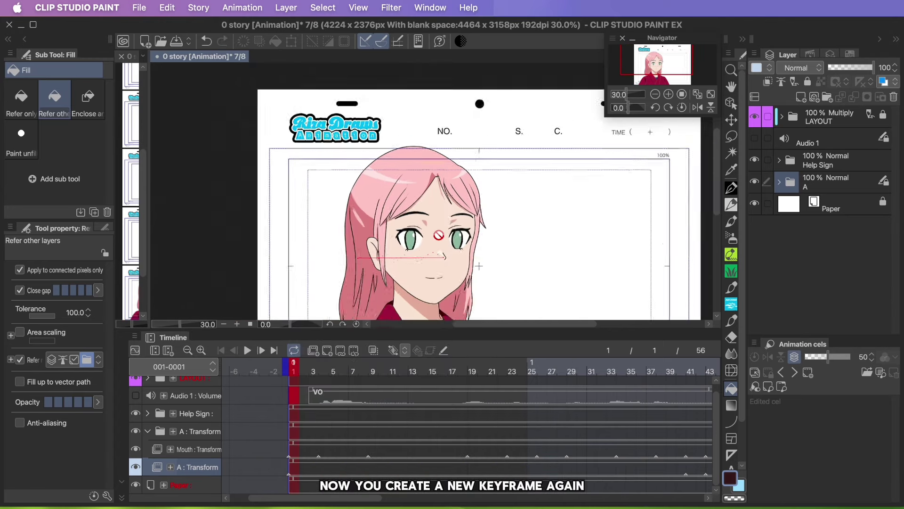
scroll(439, 235, "down", 2)
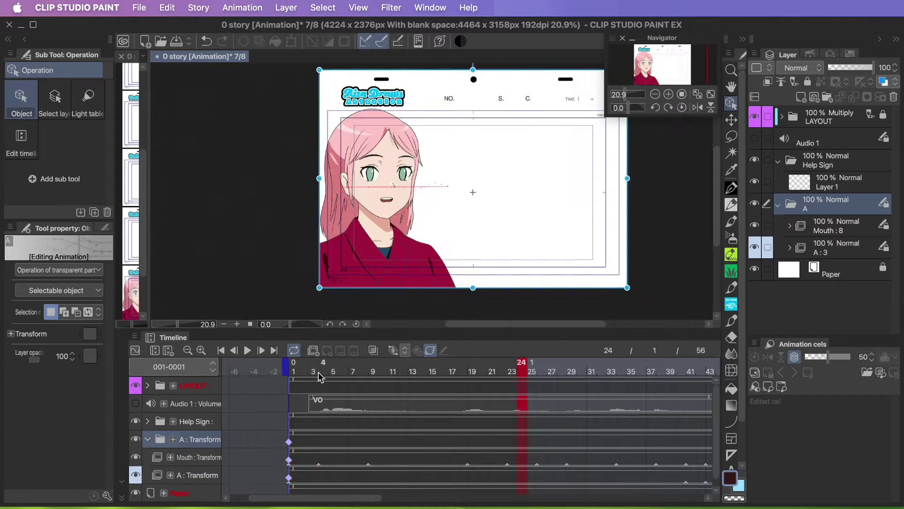
left_click(319, 375)
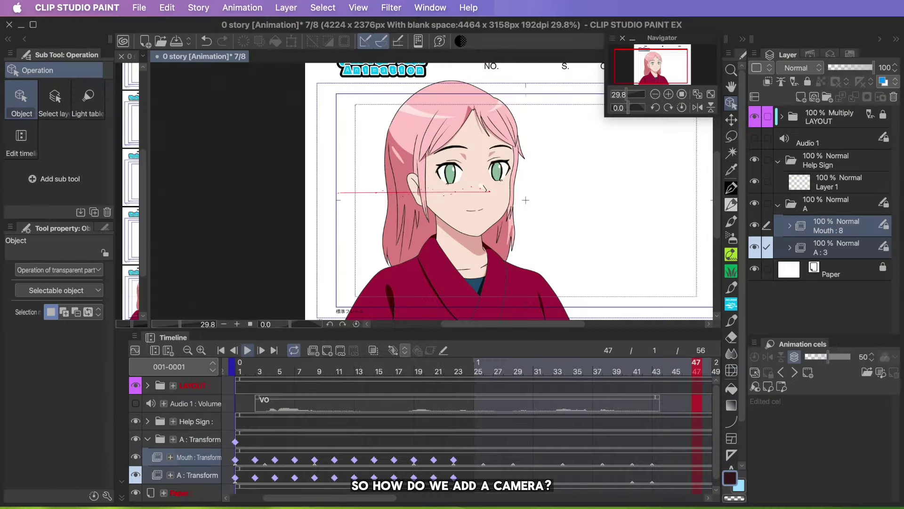
- Add a new 2D camera folder, place the A folder inside it and select Camera 1
scroll(682, 75, "down", 3)
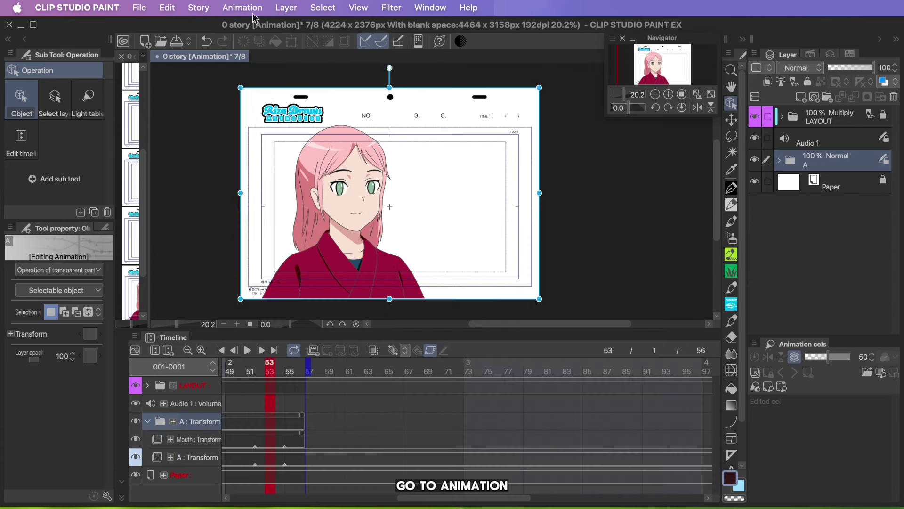
left_click(242, 8)
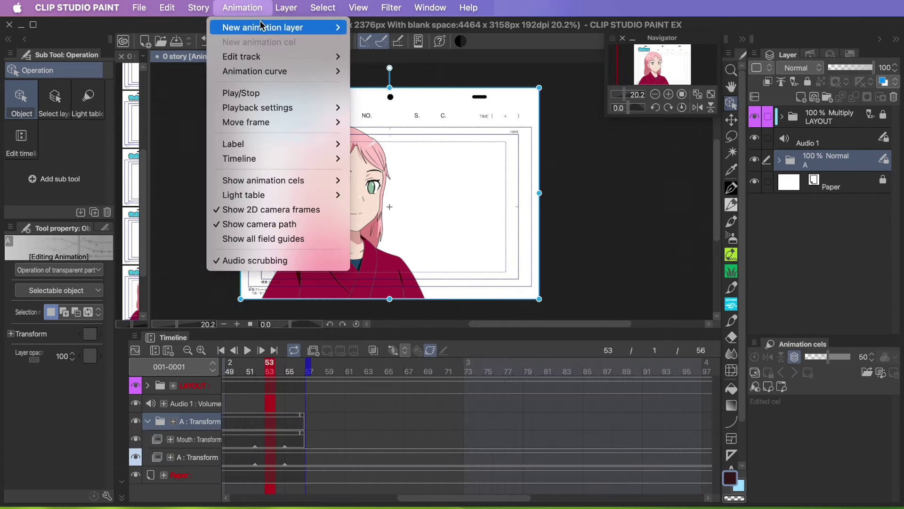
mouse_move(282, 27)
left_click(416, 42)
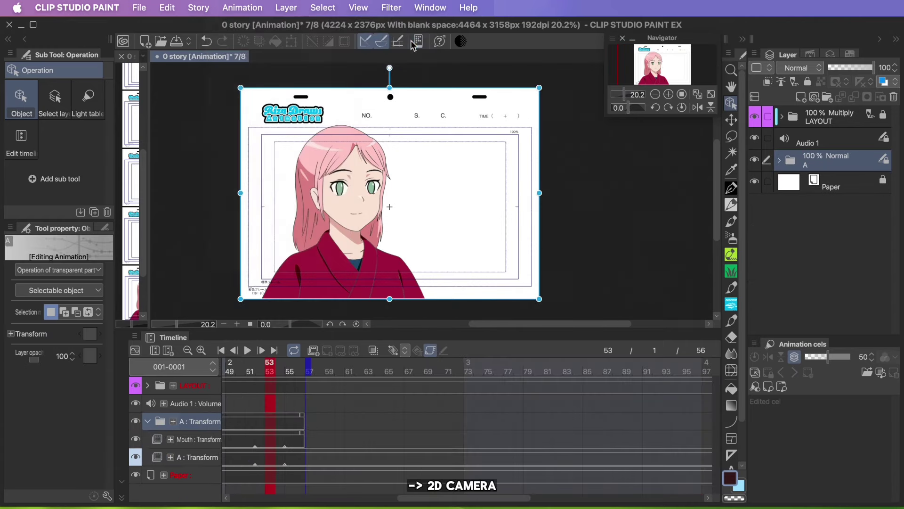
left_click_drag(811, 185, 813, 165)
left_click(814, 165)
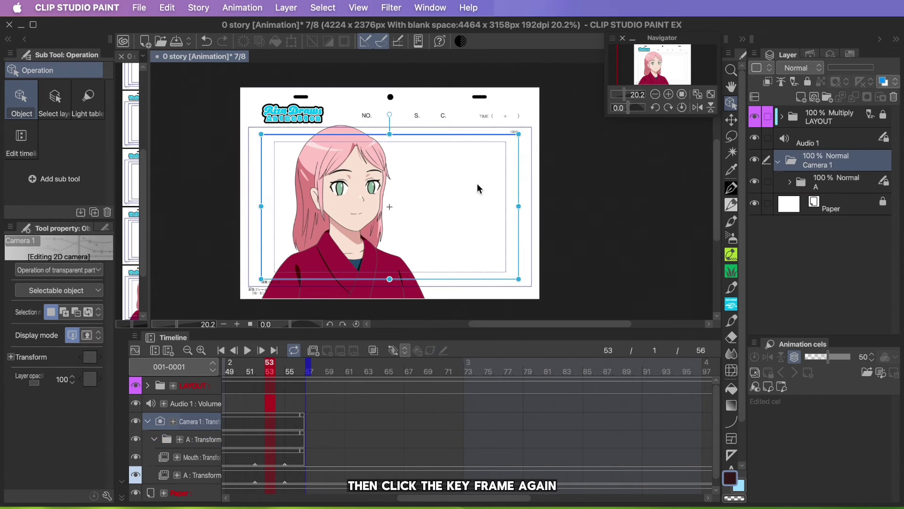
- Keyframe Camera 1 at frames 43 and 1, moving the camera frame slightly down at frame 1, and play the result
scroll(466, 433, "left", 5)
left_click(469, 465)
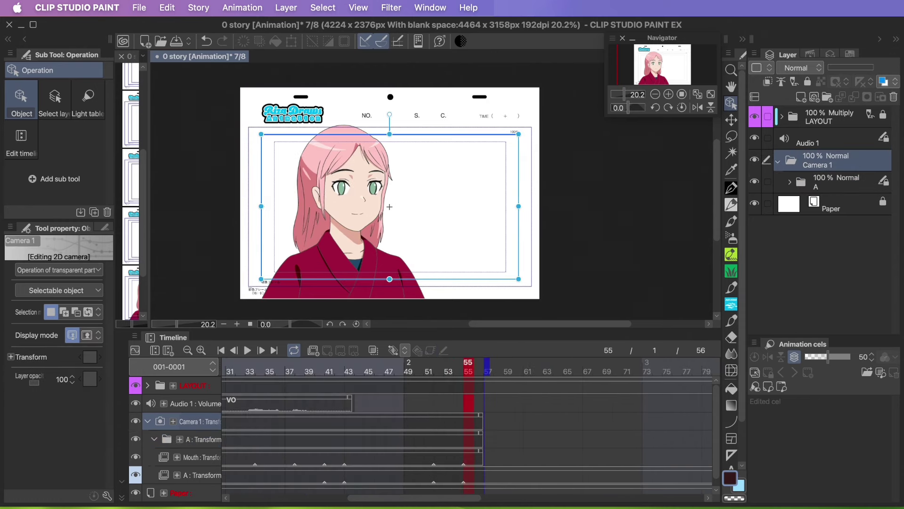
scroll(466, 433, "left", 10)
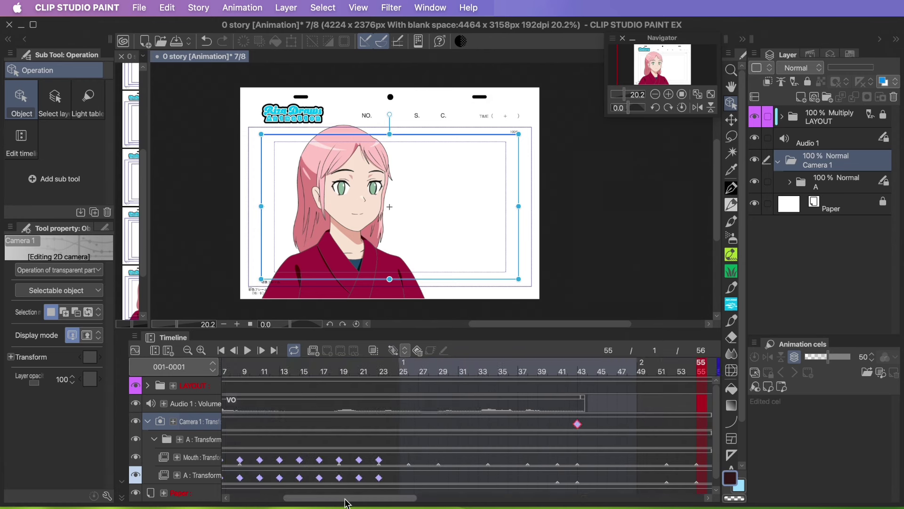
left_click(290, 371)
left_click_drag(390, 206, 390, 222)
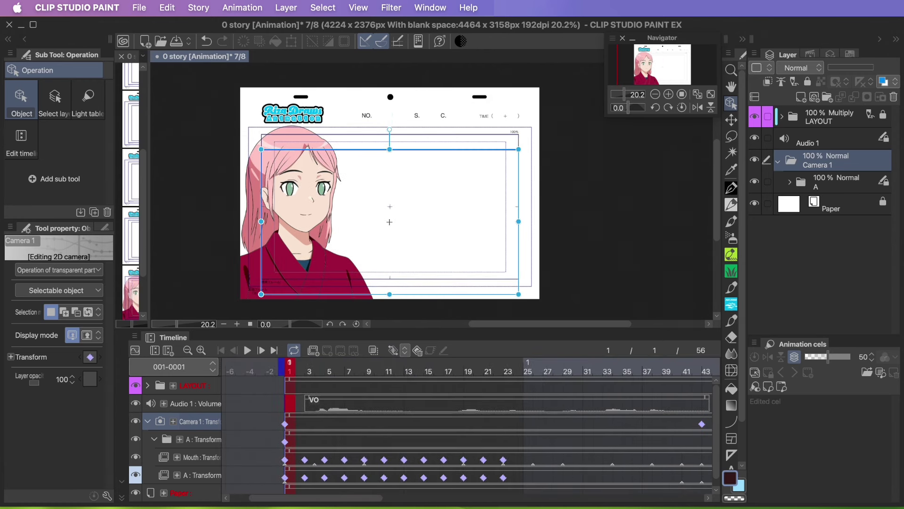
key("space")
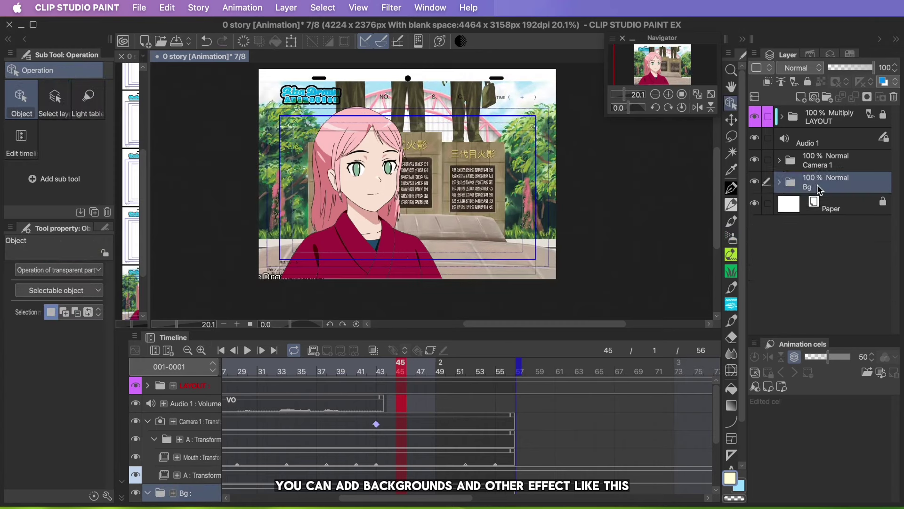
- Set Layer 3 to Overlay at 51% opacity and paint a pale yellow glow over the scene with the Riza Soft airbrush
left_click(797, 67)
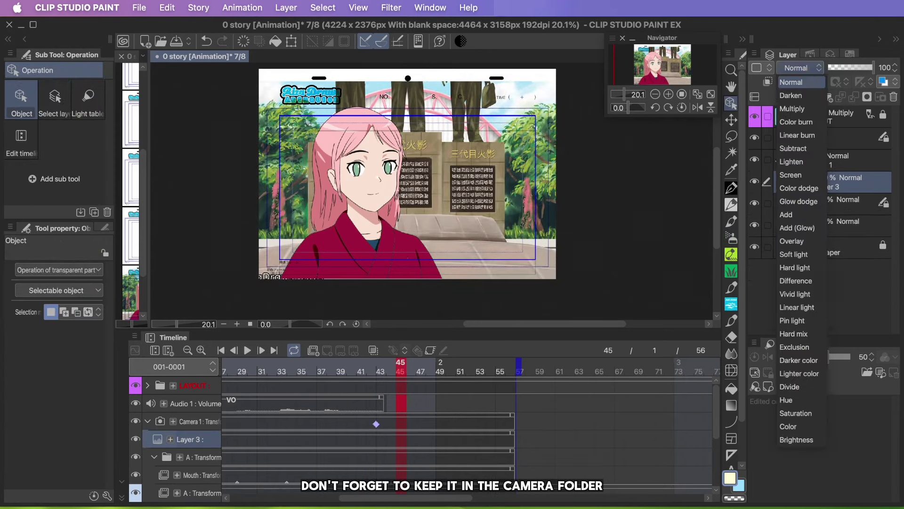
left_click(797, 245)
left_click_drag(874, 67, 852, 67)
left_click(731, 238)
left_click_drag(462, 175, 564, 119)
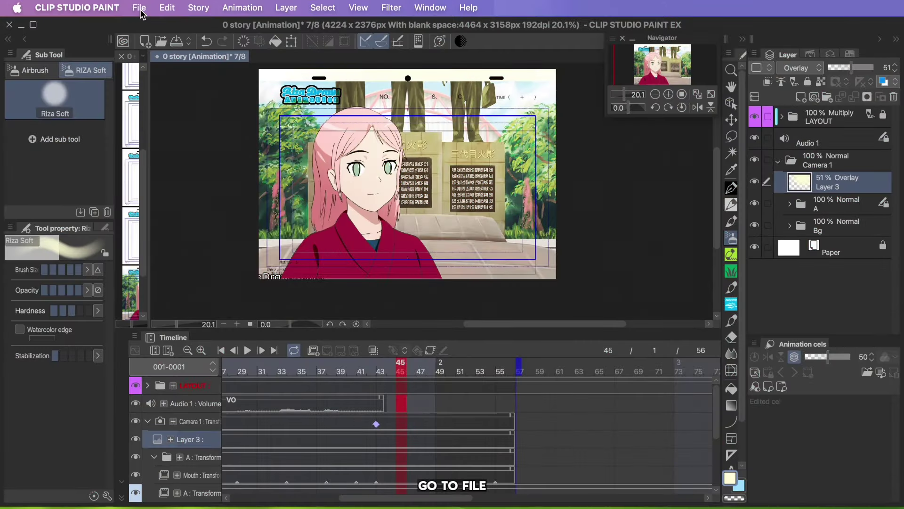
- Export the animation as a movie
left_click(140, 8)
mouse_move(212, 202)
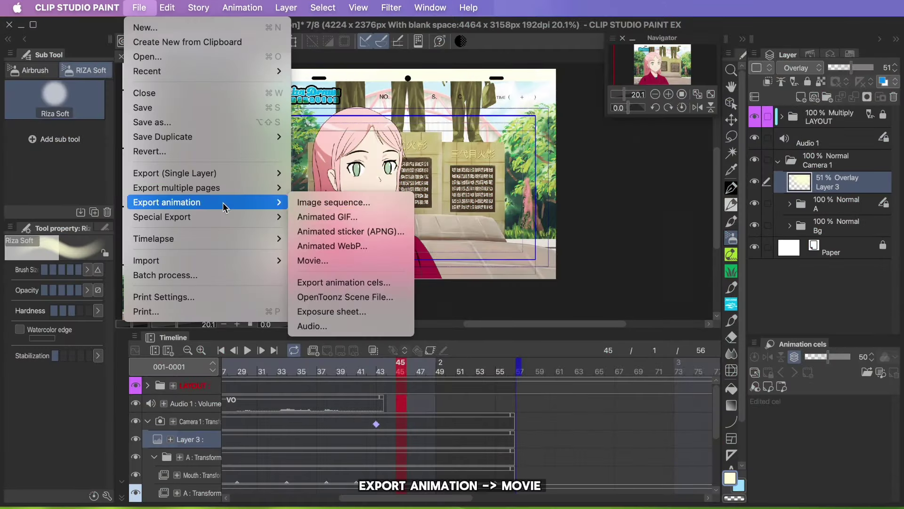
left_click(328, 261)
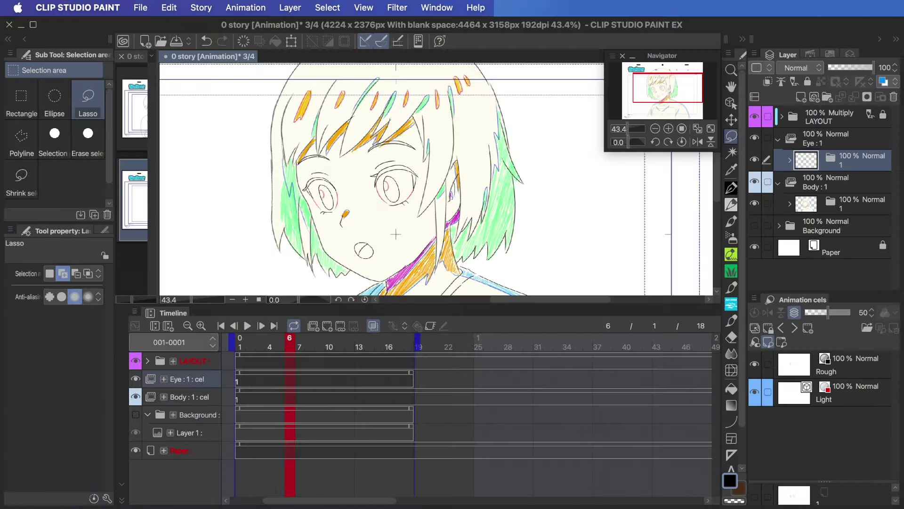
- Add Eye cel 2 at frame 6 and draw the lowered eyelids of both eyes on the Rough layer with the Riza pencil
left_click(327, 327)
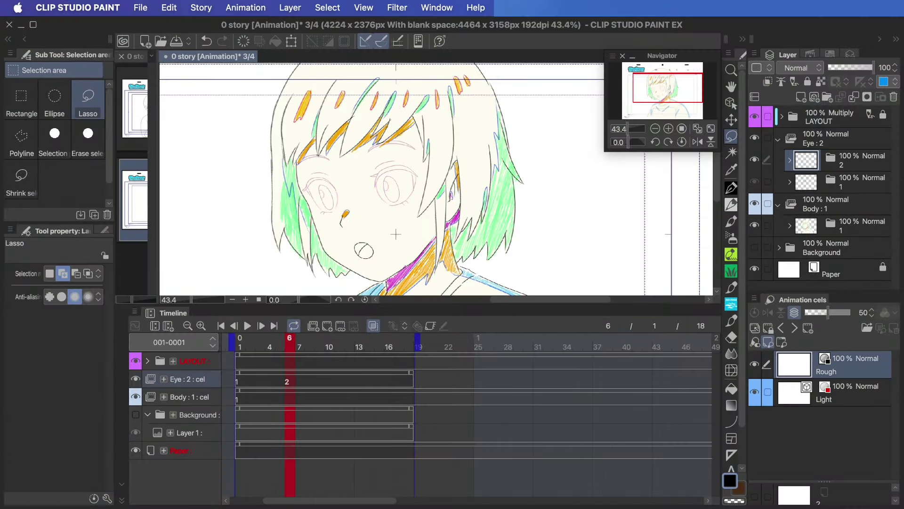
key("p")
scroll(395, 234, "up", 5)
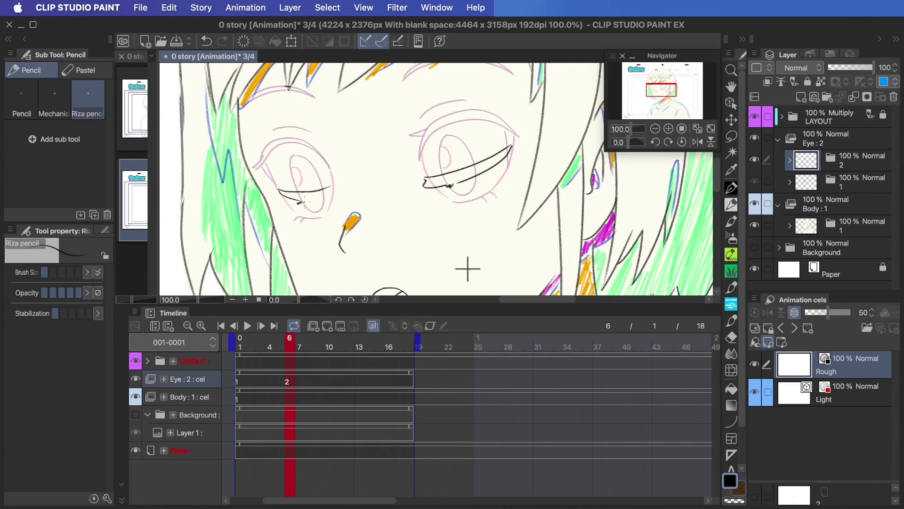
scroll(467, 269, "down", 2)
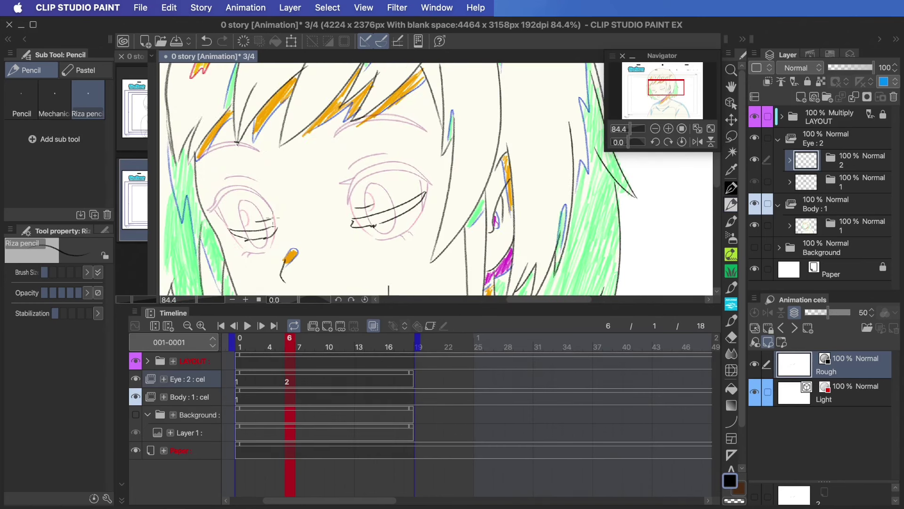
- Lasso each eyebrow on Eye cel 2 and transform it, lowering the brows slightly to match the lowered eyelids
key("m")
left_click_drag(330, 118, 332, 139)
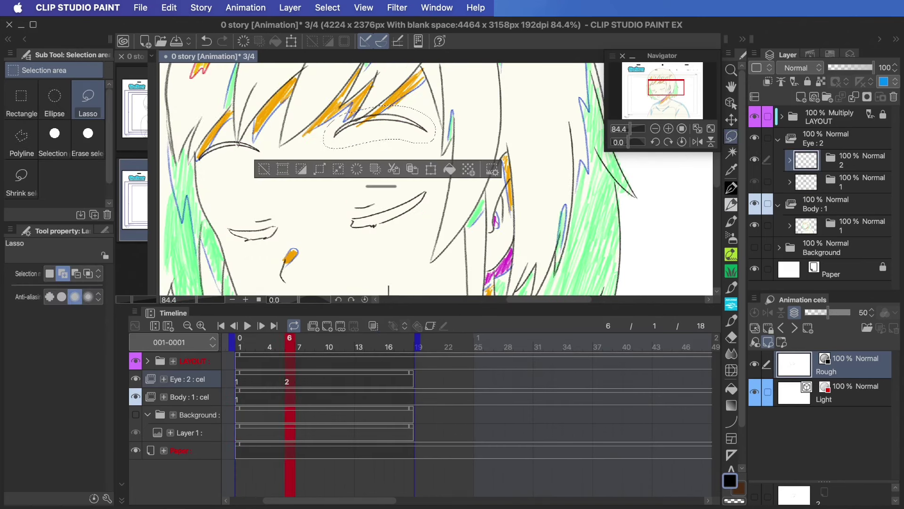
key("ctrl+t")
left_click_drag(422, 127, 423, 133)
key("Return")
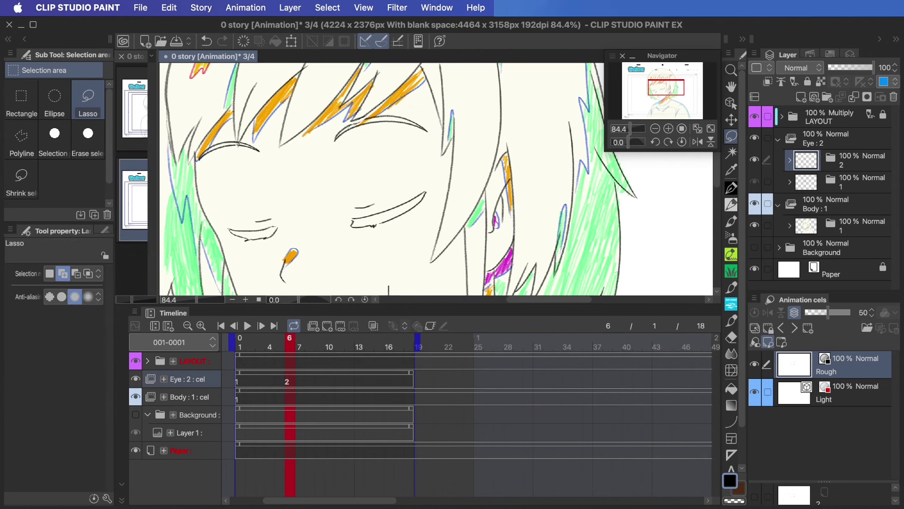
left_click_drag(200, 139, 202, 155)
key("ctrl+t")
key("Return")
scroll(397, 250, "down", 4)
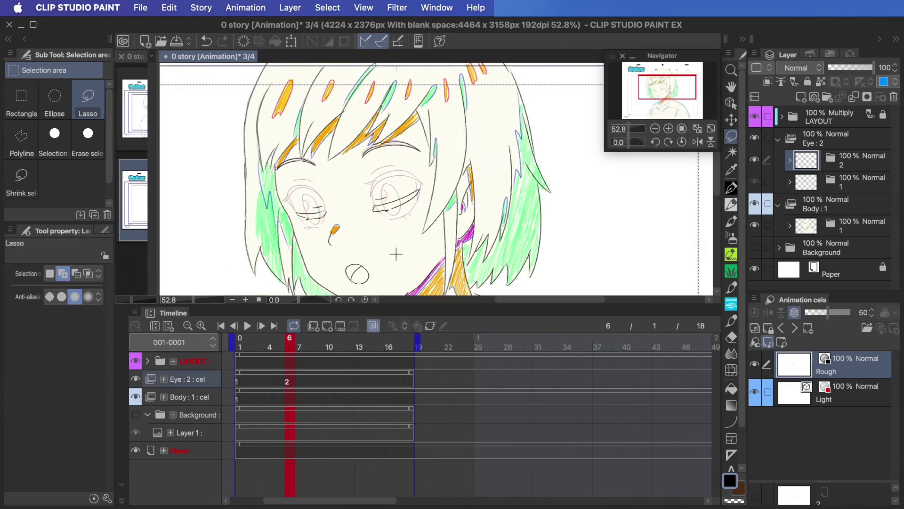
- Add an in-between cel 1a at frame 3 of the Eye animation folder, between cels 1 and 2
key("Left")
key("Left")
key("Left")
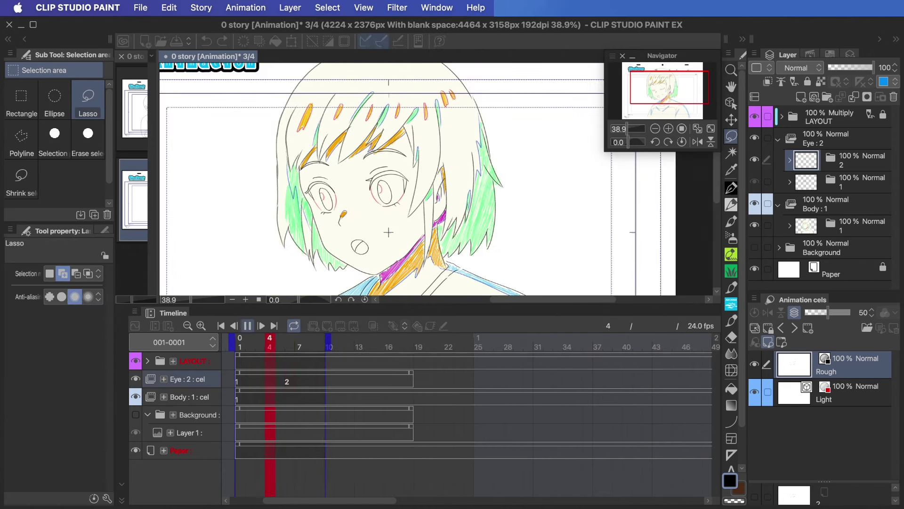
scroll(395, 222, "up", 1)
key("ctrl+shift+alt+n")
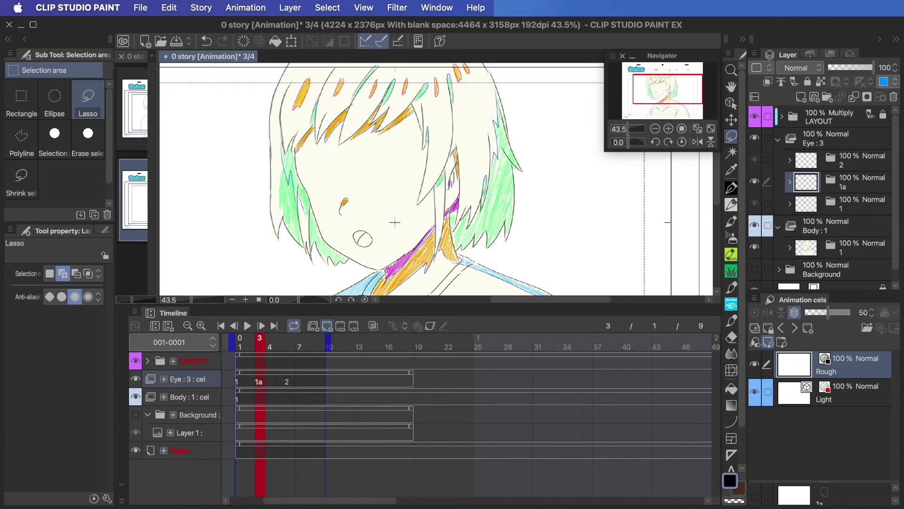
- Copy cel 1's rough eye drawing into cel 1a, dimmed to 26% opacity, with an empty Rough Copy layer above it
key("ctrl+v")
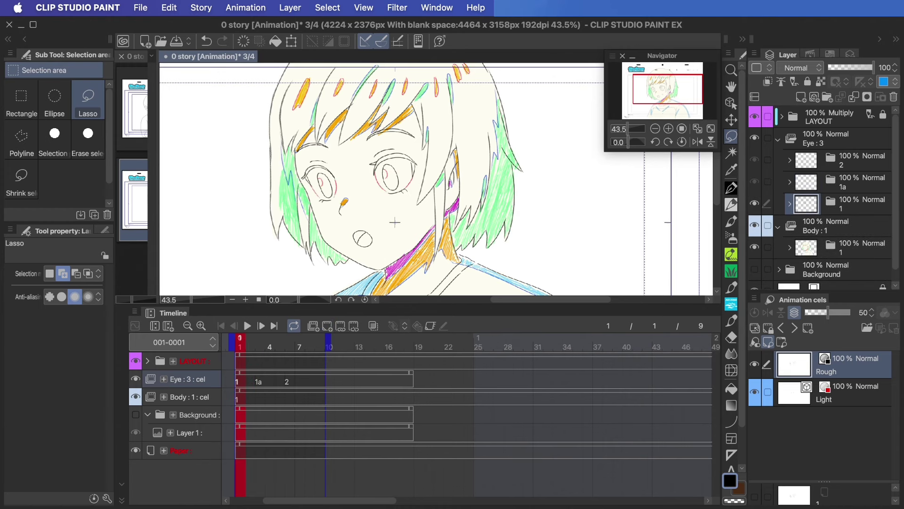
left_click(848, 394)
left_click_drag(856, 68, 841, 68)
left_click(848, 365)
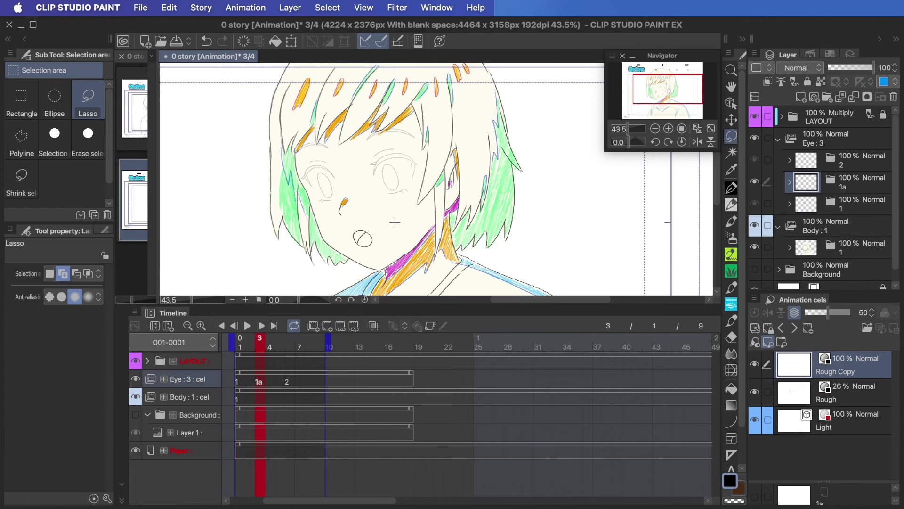
- Draw slightly lowered upper eyelids for both eyes on the Rough Copy layer with the Riza pencil, tracing over the dimmed drawing
key("p")
scroll(386, 160, "up", 5)
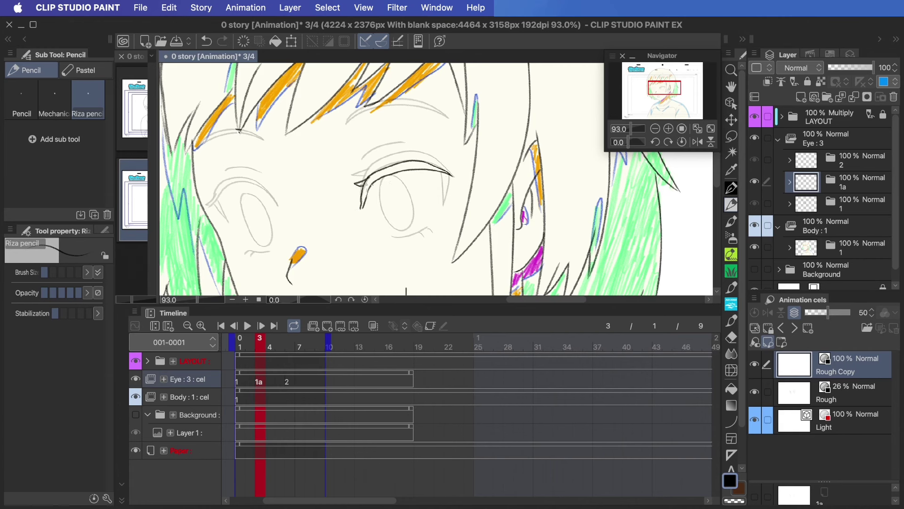
key("ctrl+z")
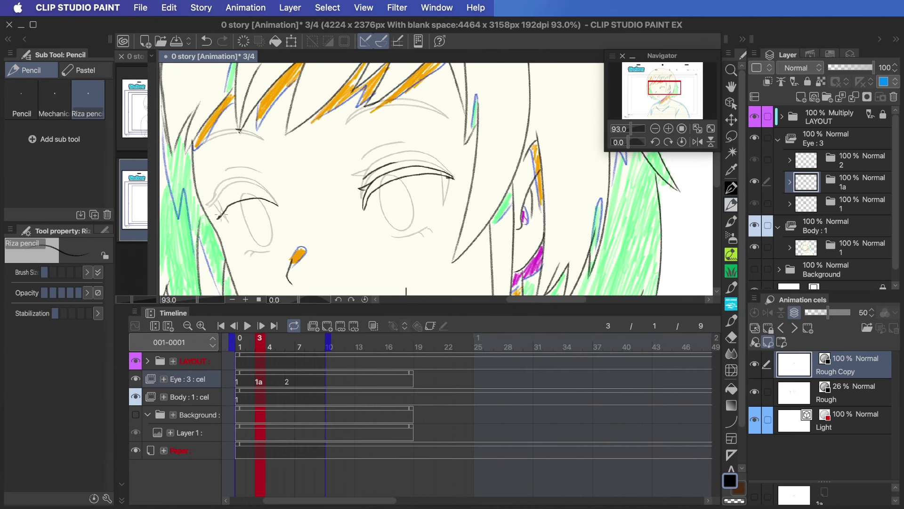
scroll(414, 238, "down", 5)
- Erase the old upper eyelid lines on cel 1a's Rough layer with the Hard eraser and restore the layer to 100% opacity
left_click(829, 393)
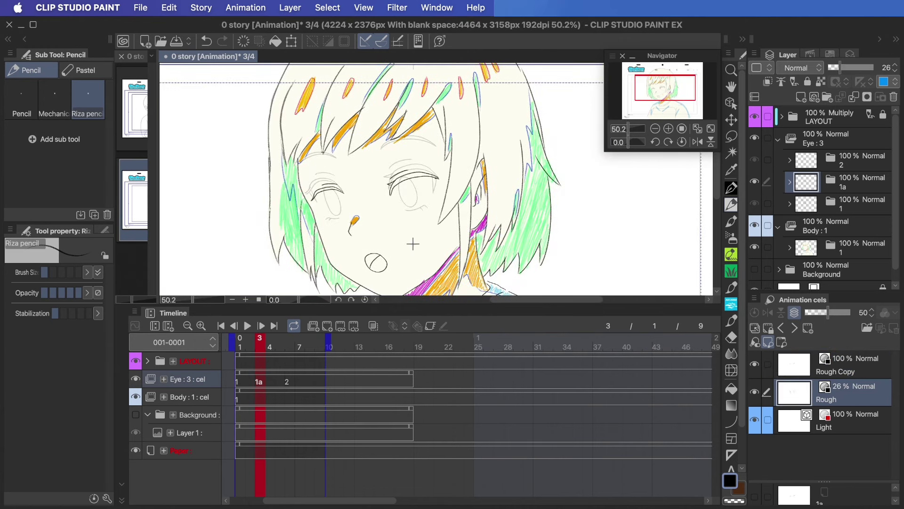
key("e")
scroll(276, 210, "up", 5)
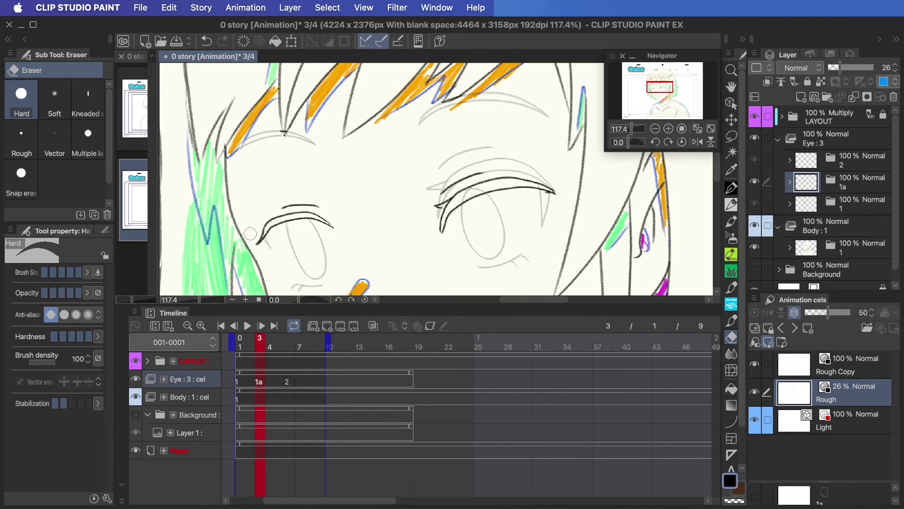
scroll(556, 185, "down", 3)
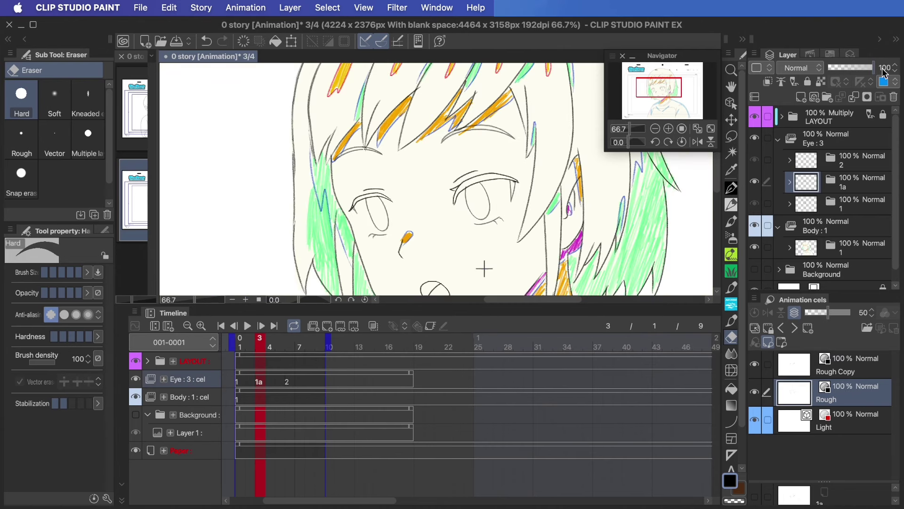
scroll(484, 264, "up", 3)
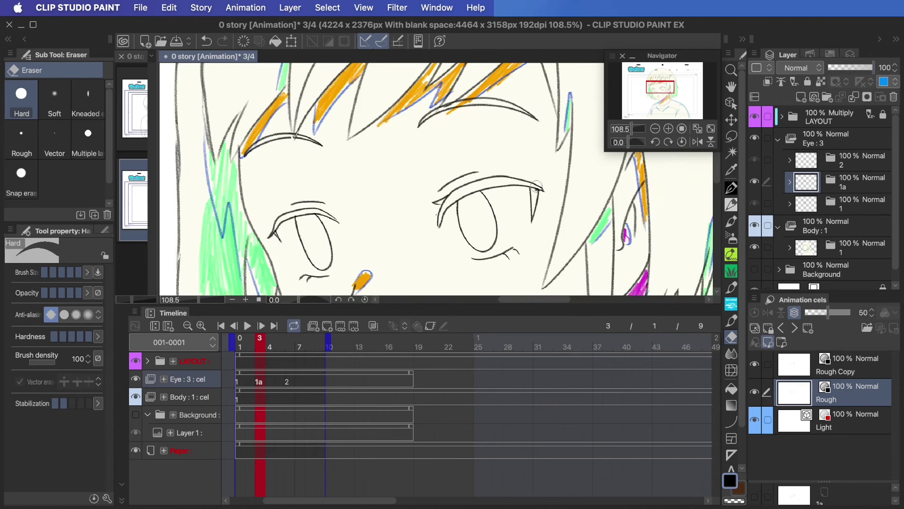
- Merge the Rough Copy layer down into the Rough layer of Eye cel 1a
scroll(537, 186, "down", 4)
key("alt+]")
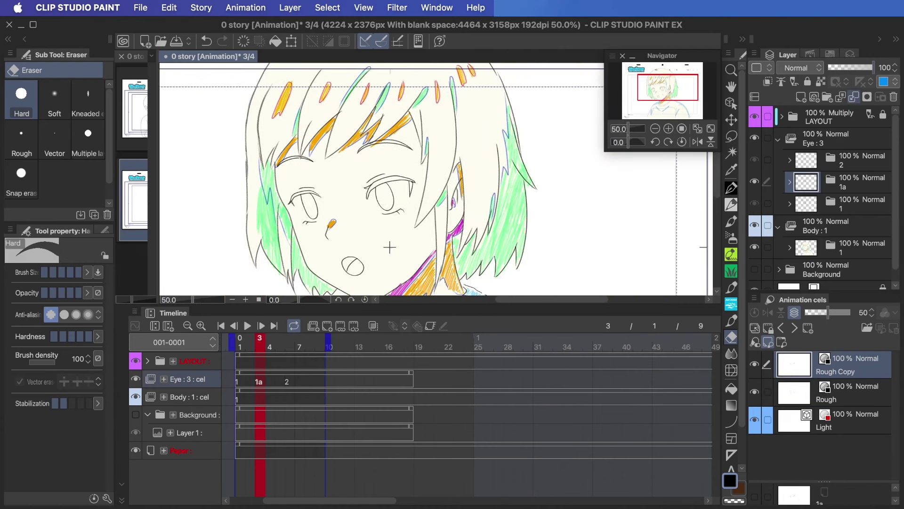
key("super+z")
- Lasso each eyebrow on Eye cel 1a and transform it to sit between the brow positions of cels 1 and 2
scroll(390, 247, "up", 3)
key("m")
left_click_drag(342, 144, 338, 147)
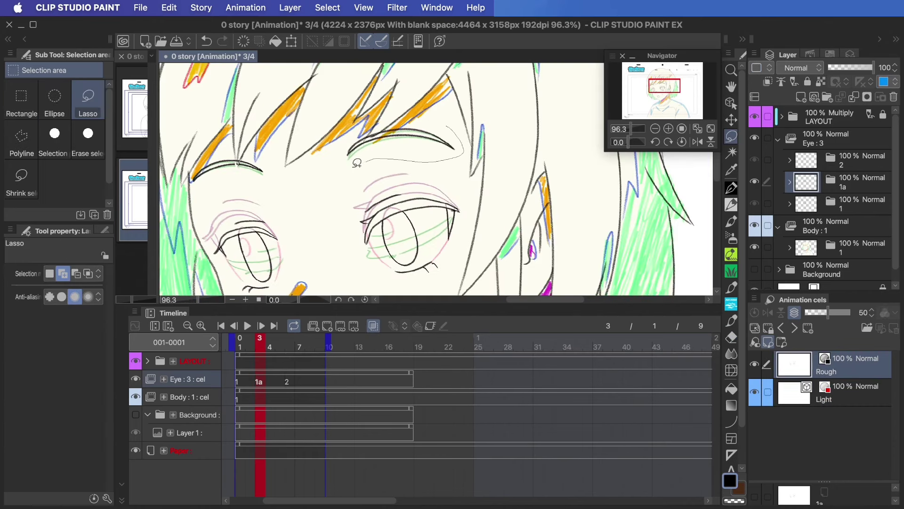
key("super+t")
key("Return")
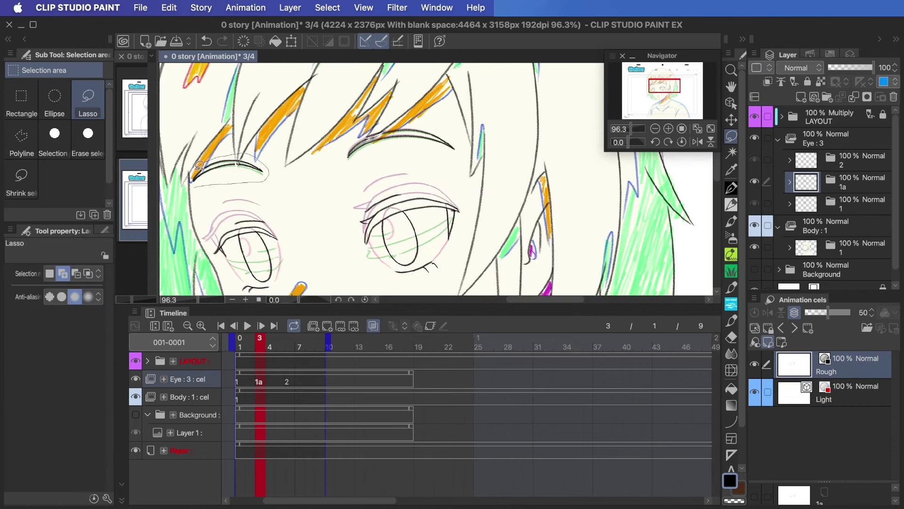
key("super+t")
key("Return")
scroll(200, 165, "down", 5)
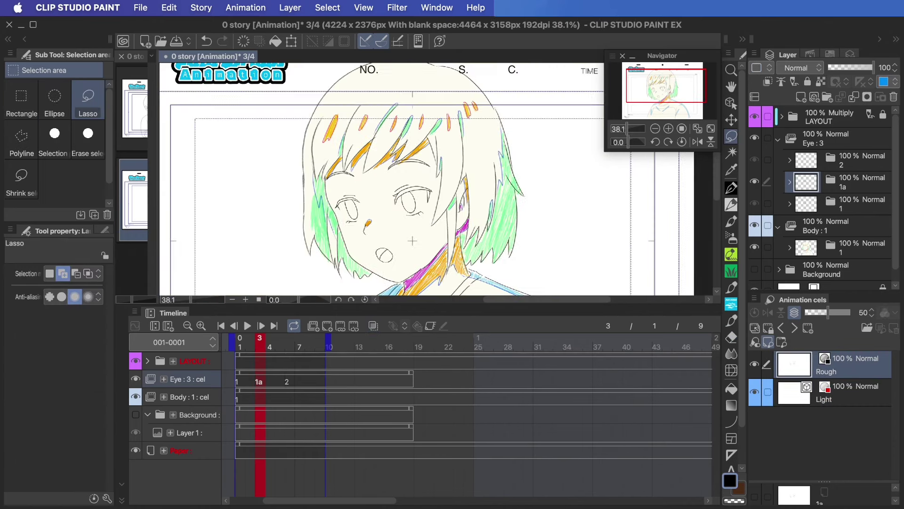
scroll(413, 242, "down", 2)
- Lasso the lower eyelid line of each eye on Eye cel 1a and transform it slightly to suit the half-lowered lids
scroll(420, 243, "up", 6)
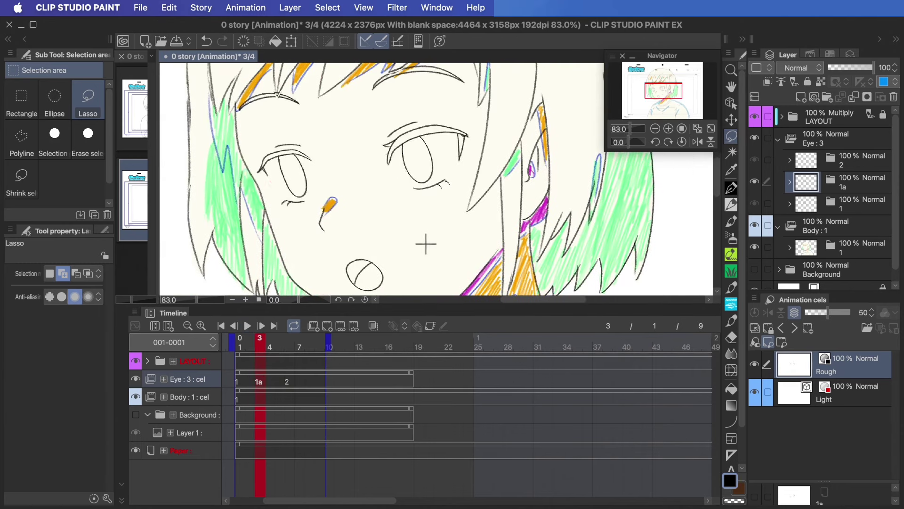
scroll(424, 240, "up", 2)
key("super+shift+d")
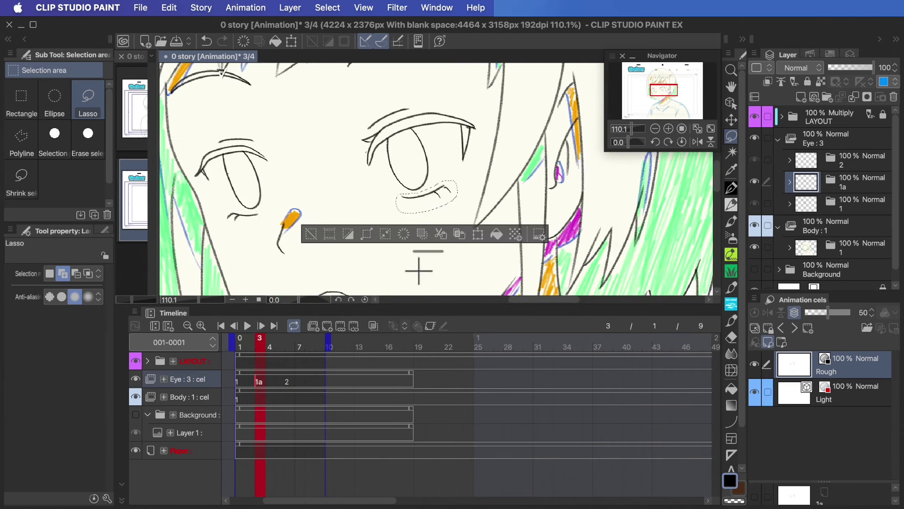
key("super+t")
key("Escape")
key("super+z")
key("super+t")
key("Return")
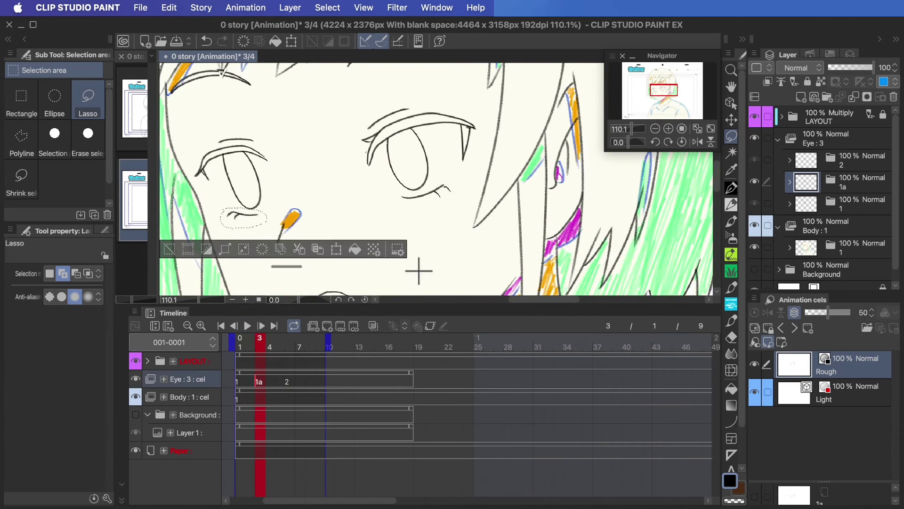
scroll(419, 270, "down", 10)
key("Return")
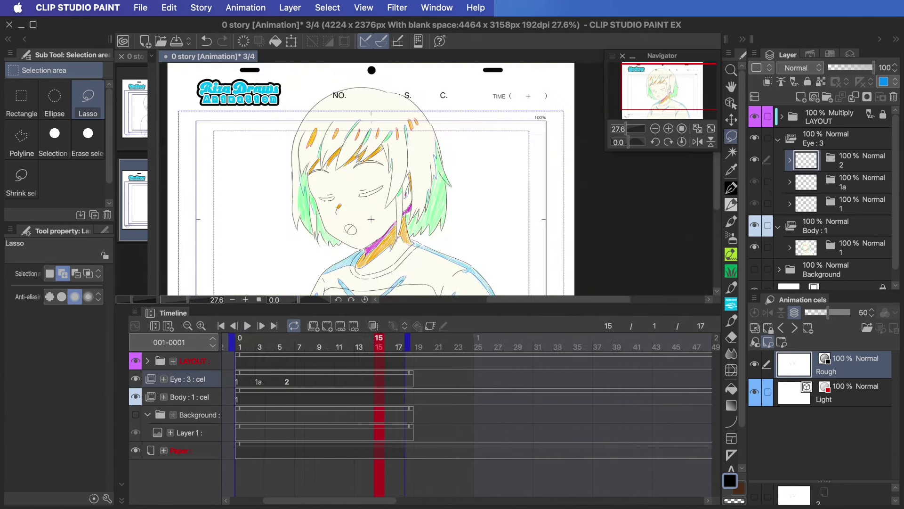